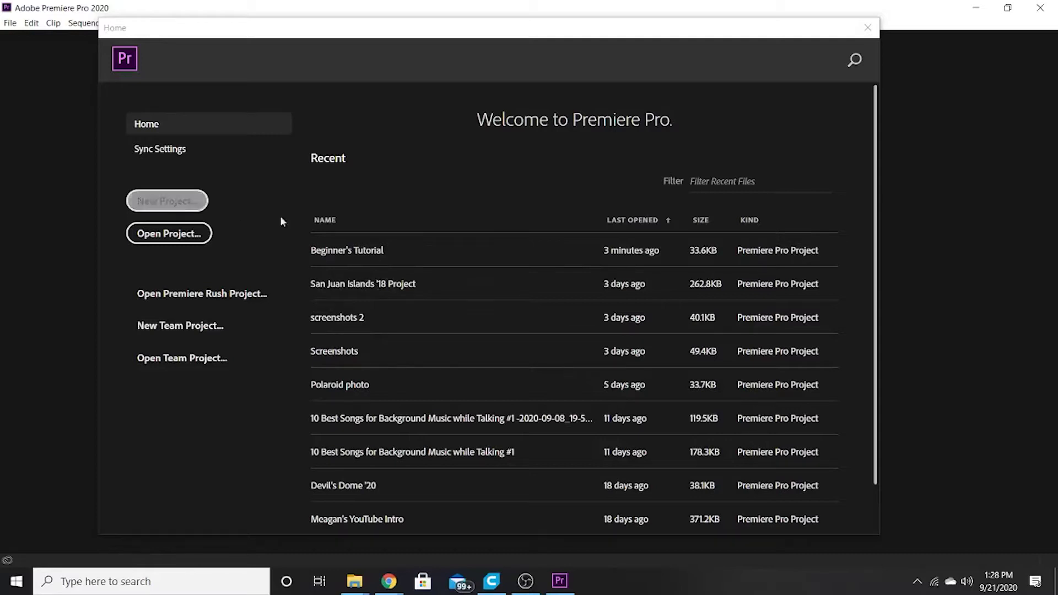
- Open the recent project Beginner's Tutorial and bring up its empty Source monitor
{"action": "left_click", "coordinate": [345, 249]}
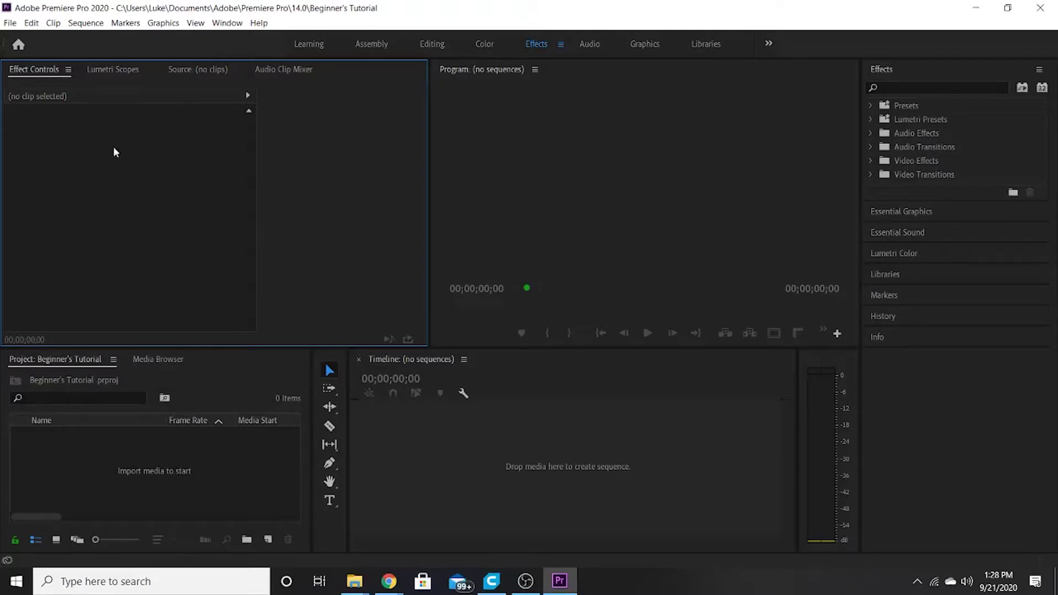
{"action": "left_click", "coordinate": [215, 71]}
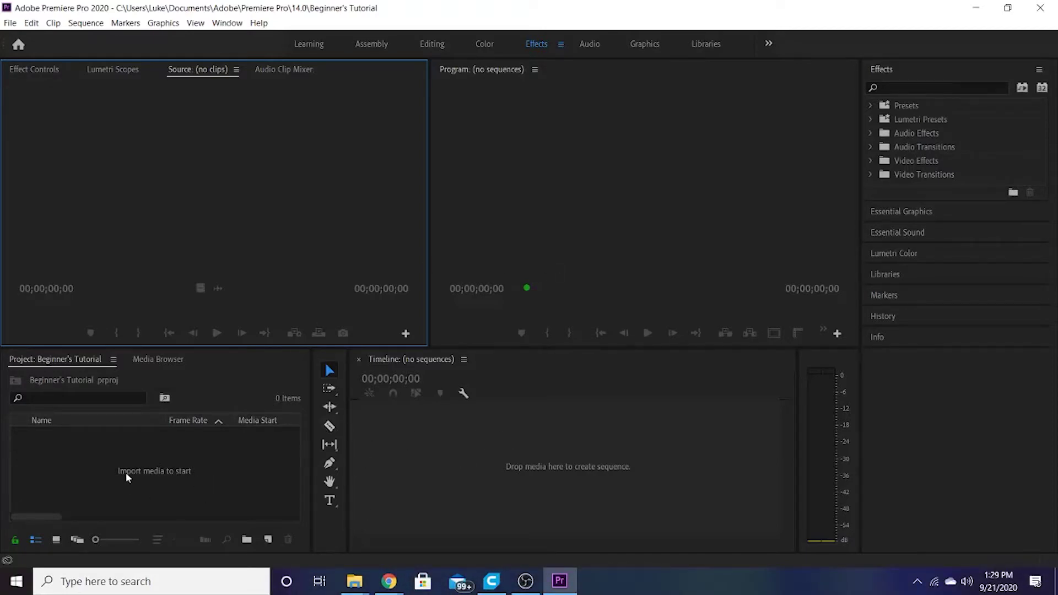
- Import the Winthrop folder from the 5 May folder in File Explorer into the project
{"action": "double_click", "coordinate": [174, 454]}
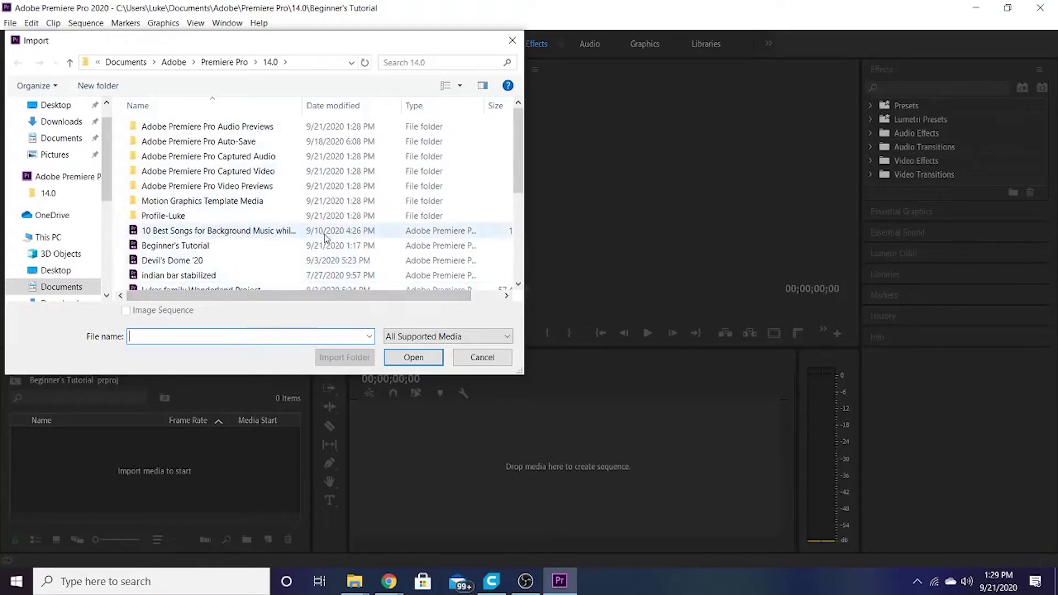
{"action": "left_click", "coordinate": [512, 44]}
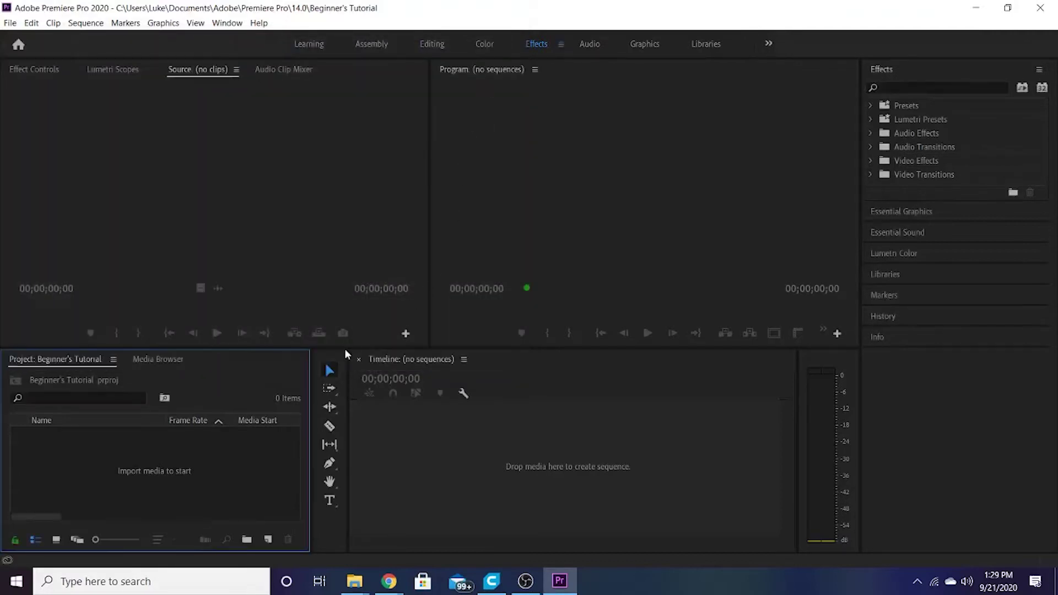
{"action": "left_click", "coordinate": [355, 581]}
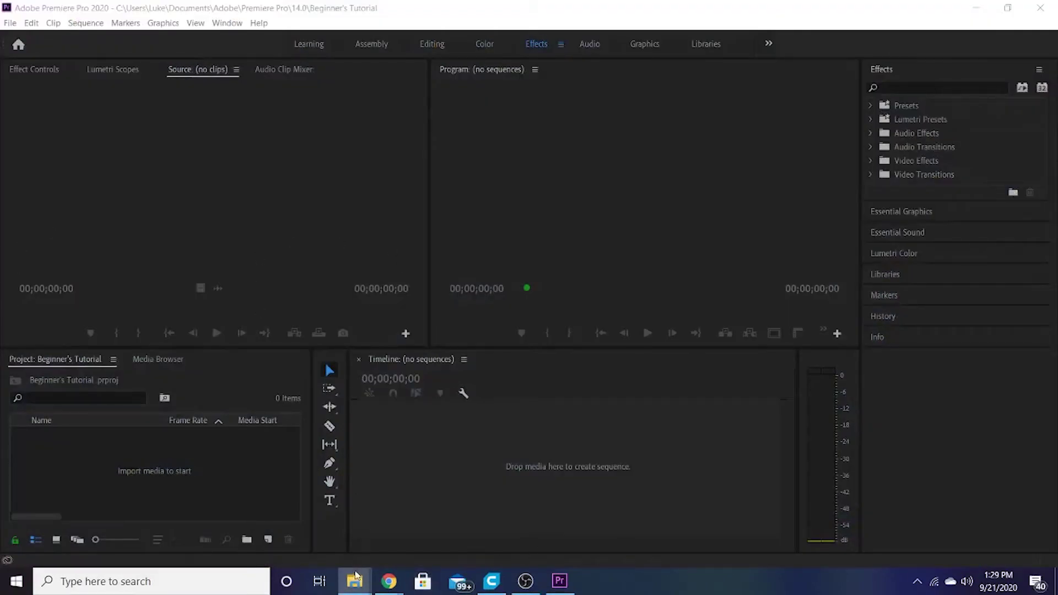
{"action": "mouse_move", "coordinate": [355, 576]}
{"action": "left_click", "coordinate": [427, 521]}
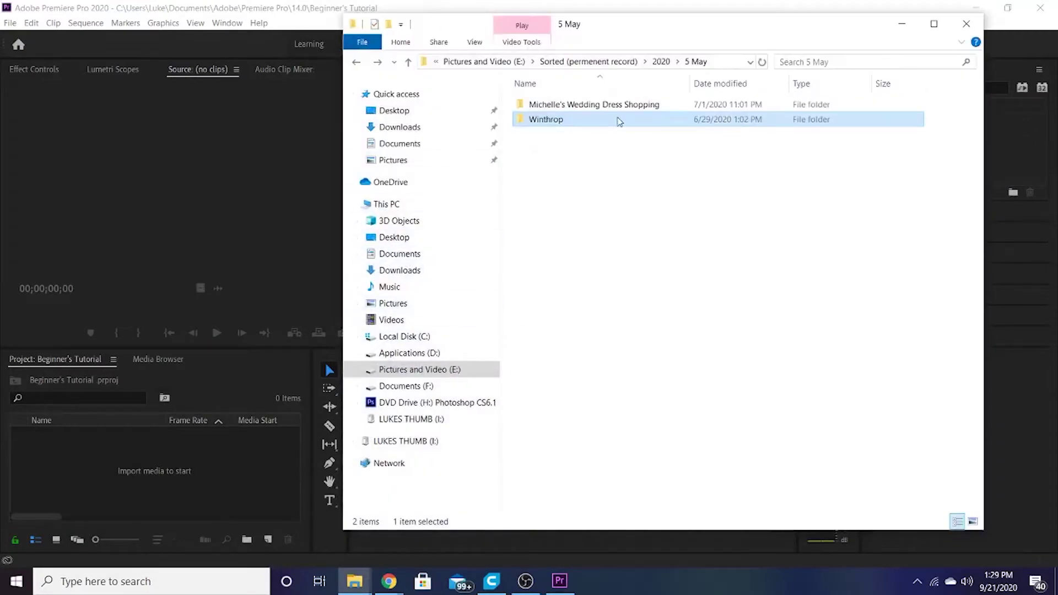
{"action": "mouse_move", "coordinate": [618, 120]}
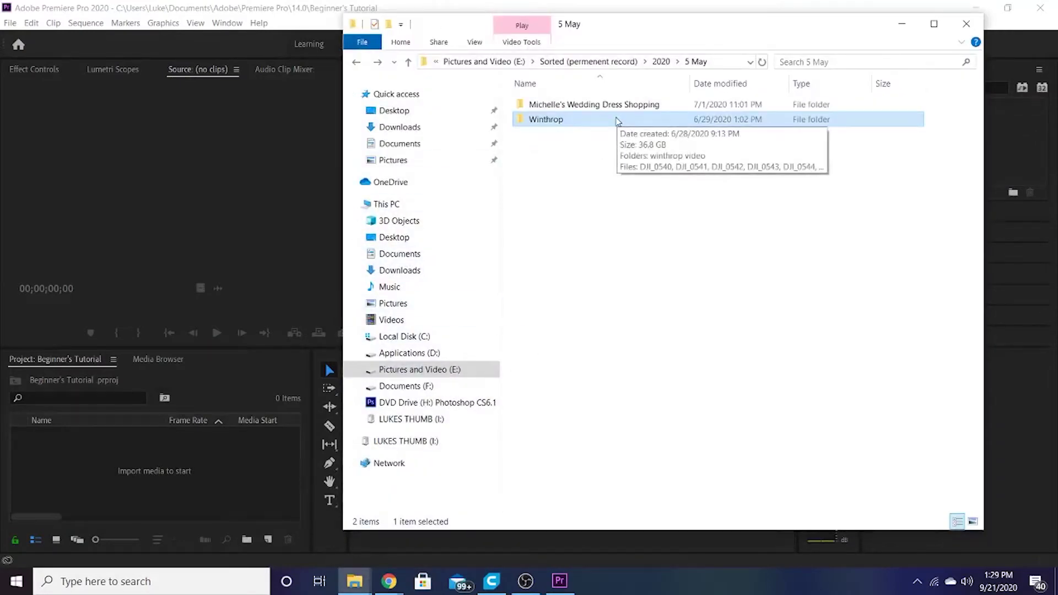
{"action": "left_click_drag", "start_coordinate": [619, 120], "coordinate": [237, 483]}
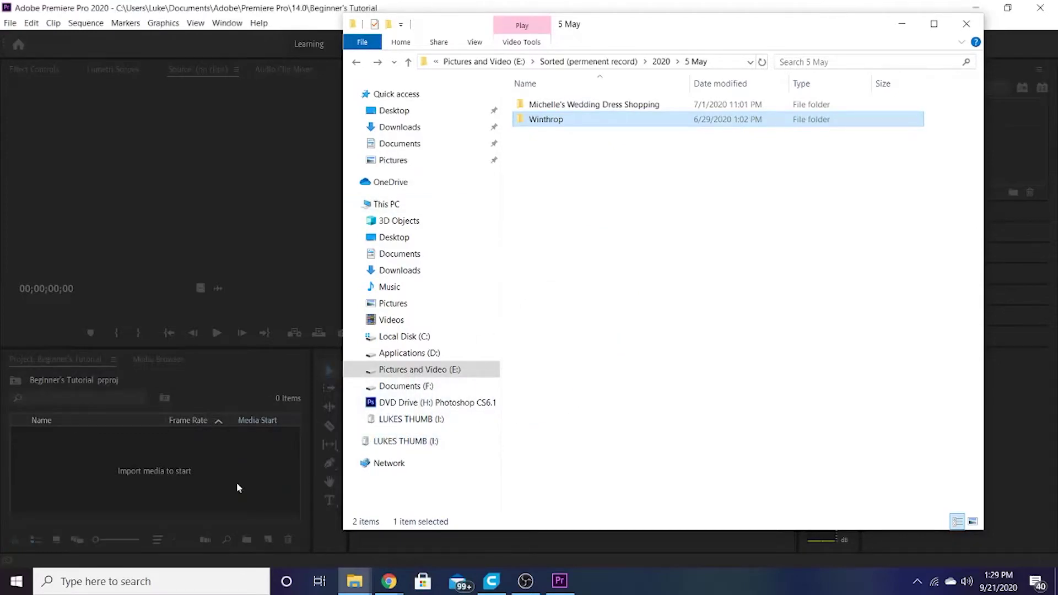
{"action": "left_click", "coordinate": [902, 23]}
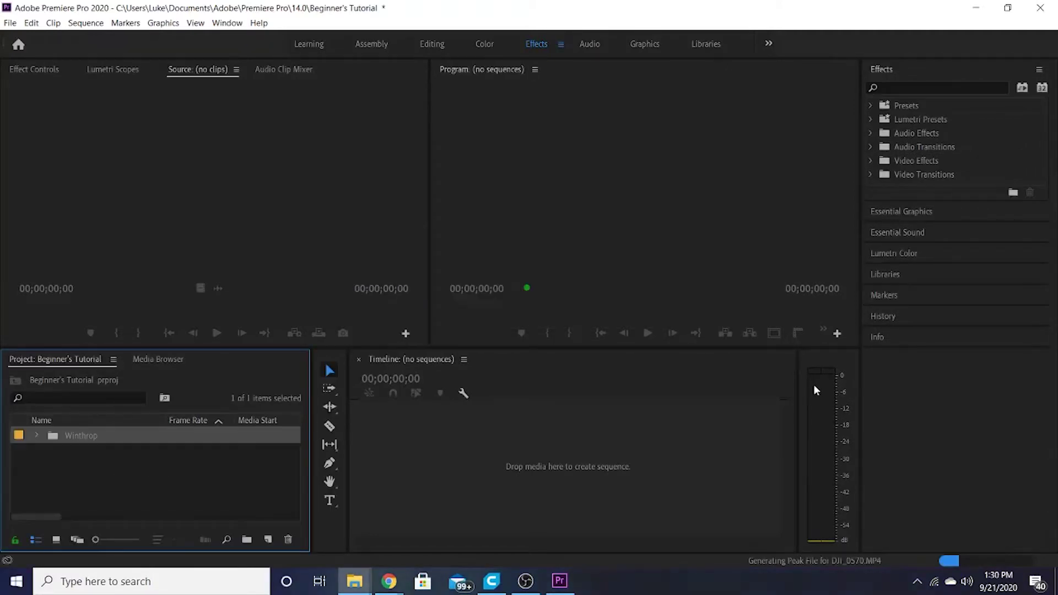
- Expand the imported Winthrop bin and look through its clips
{"action": "left_click", "coordinate": [36, 435]}
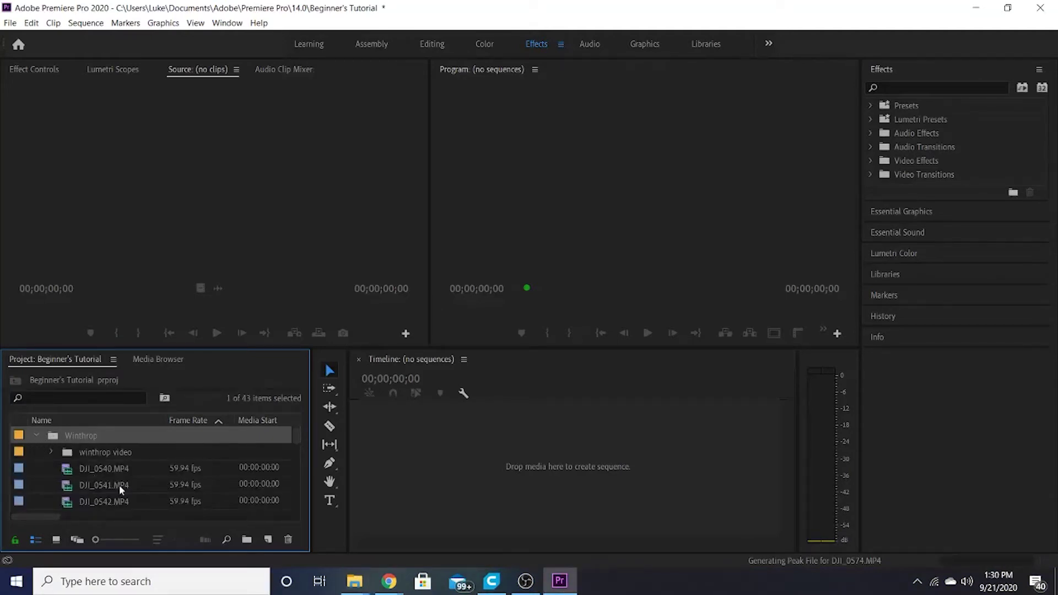
{"action": "scroll", "coordinate": [109, 473], "scroll_direction": "down", "scroll_amount": 3}
{"action": "scroll", "coordinate": [109, 473], "scroll_direction": "down", "scroll_amount": 7}
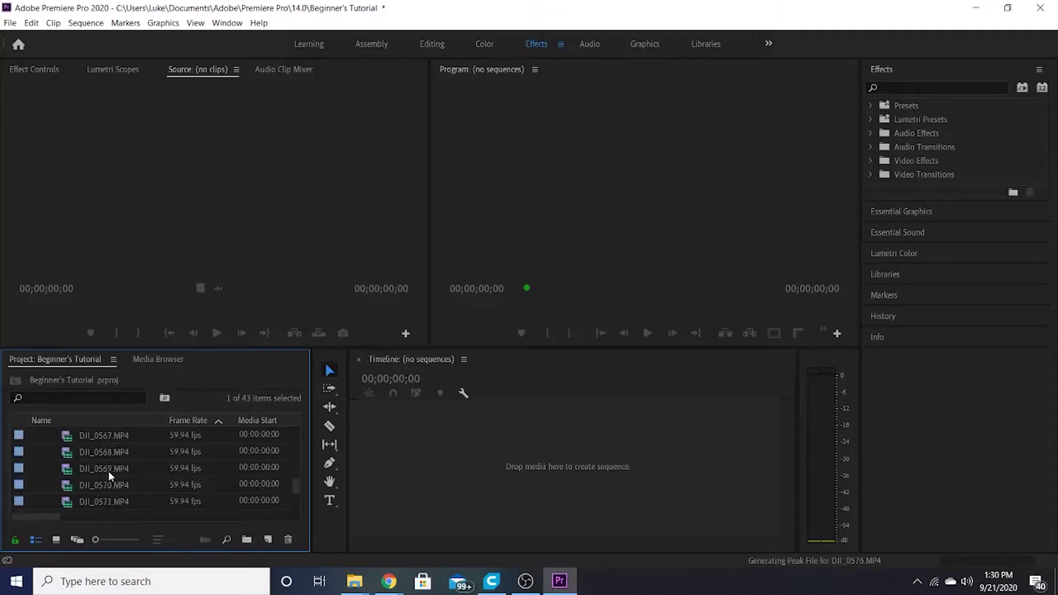
{"action": "scroll", "coordinate": [107, 469], "scroll_direction": "up", "scroll_amount": 10}
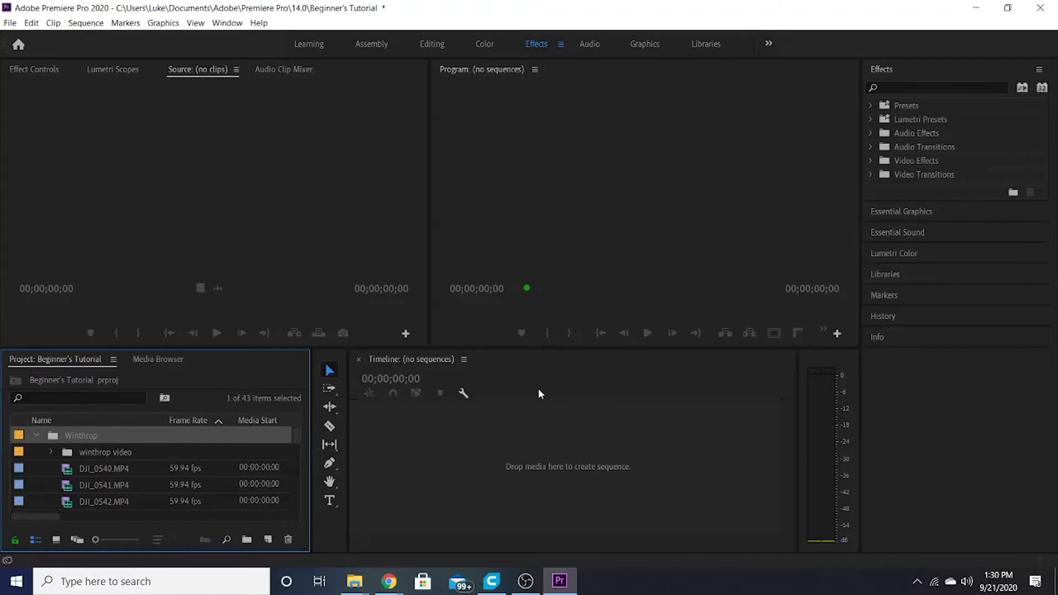
- Switch the workspace layout to Editing
{"action": "left_click", "coordinate": [236, 23]}
{"action": "mouse_move", "coordinate": [263, 43]}
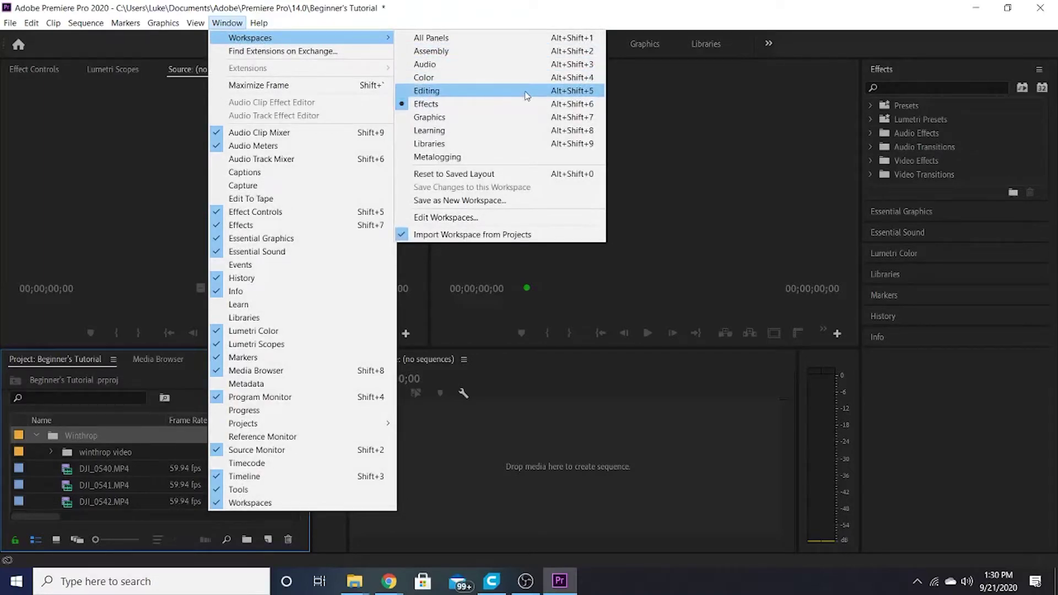
{"action": "left_click", "coordinate": [527, 91]}
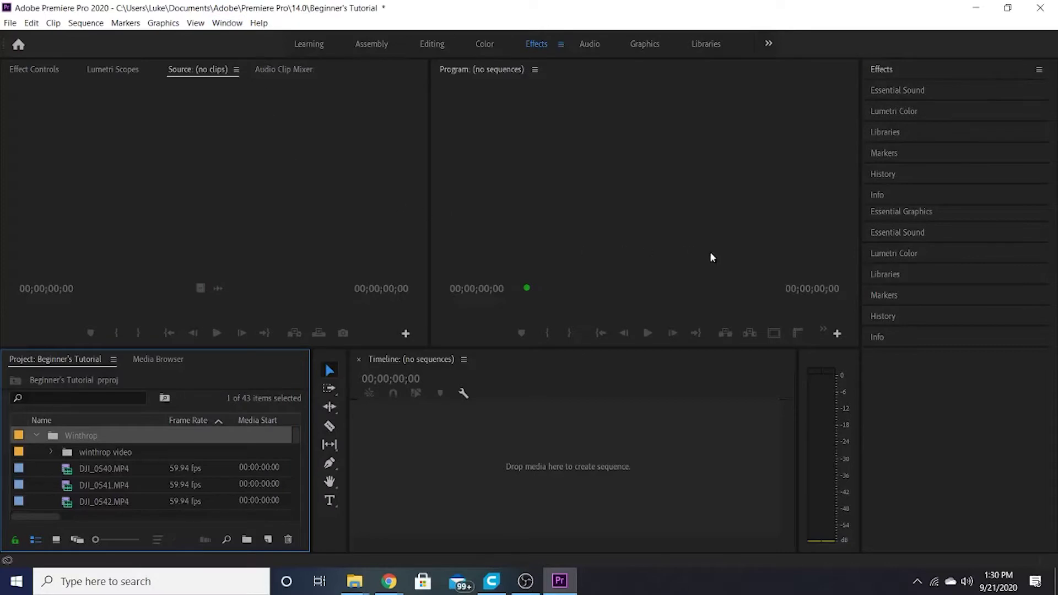
{"action": "left_click", "coordinate": [432, 44]}
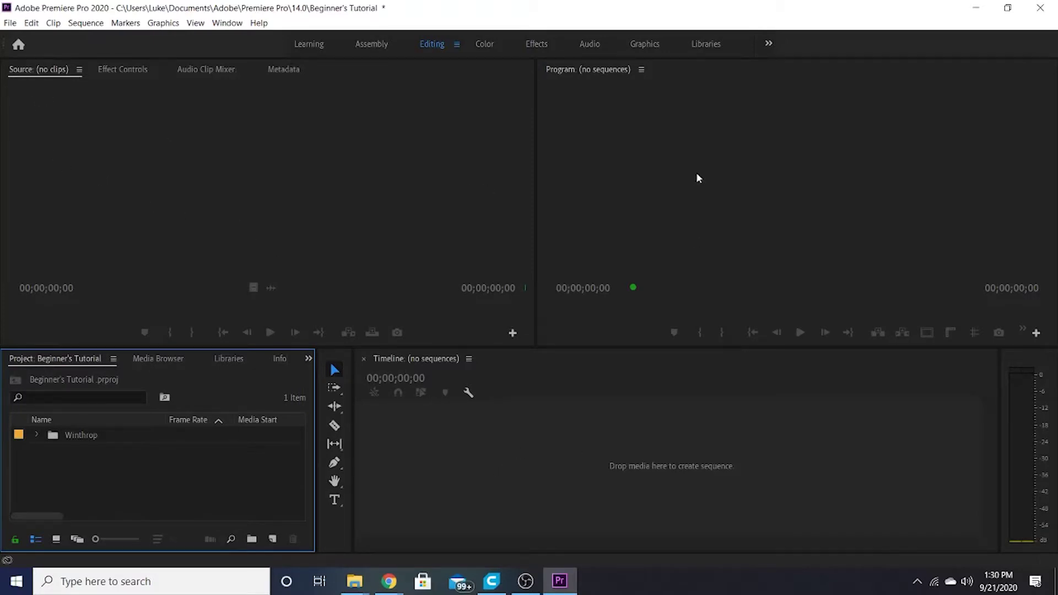
{"action": "left_click", "coordinate": [227, 23]}
{"action": "mouse_move", "coordinate": [260, 39]}
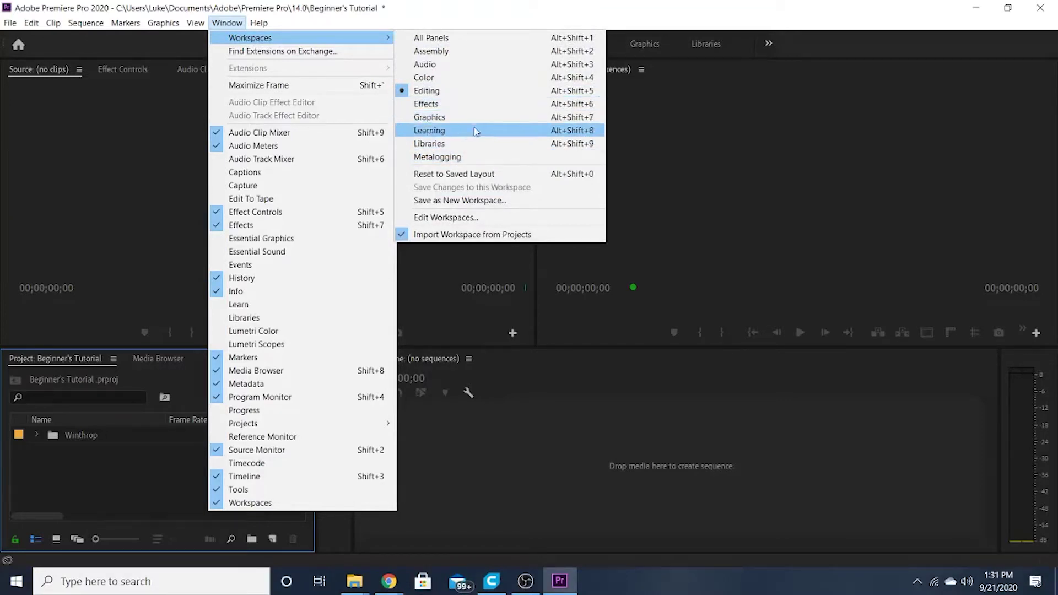
{"action": "left_click", "coordinate": [380, 23]}
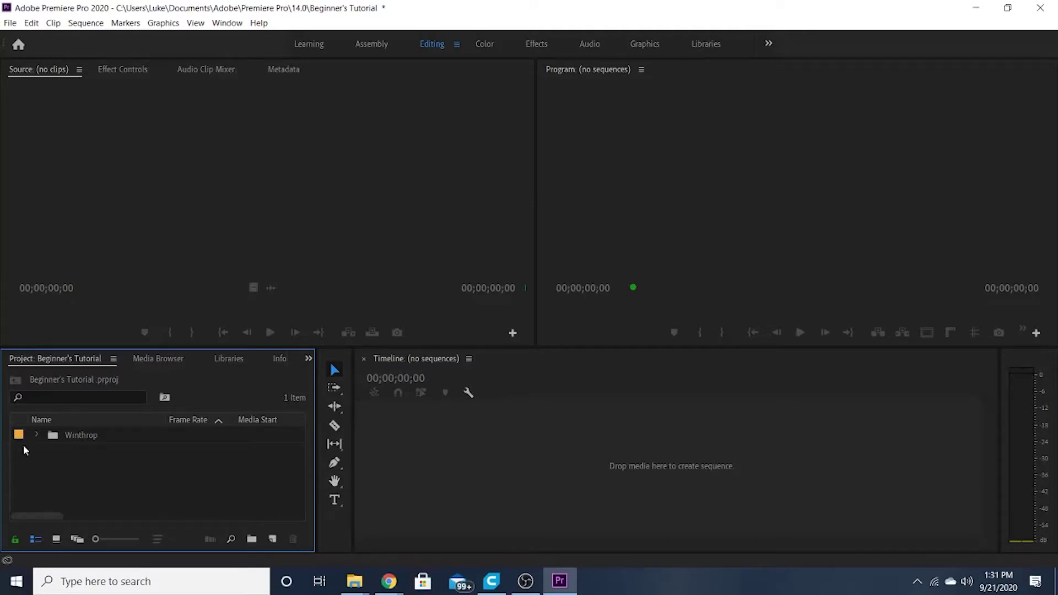
- Load clip DJI_0540.MP4 from the Winthrop bin into the Source monitor and preview it up to about 00:00:09:01
{"action": "left_click", "coordinate": [37, 435]}
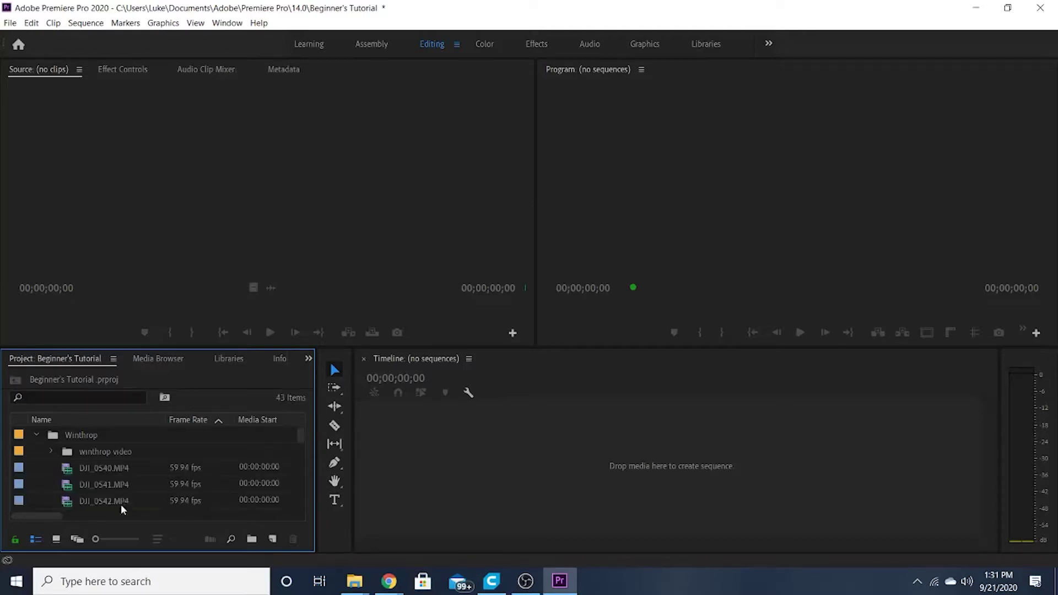
{"action": "double_click", "coordinate": [96, 468]}
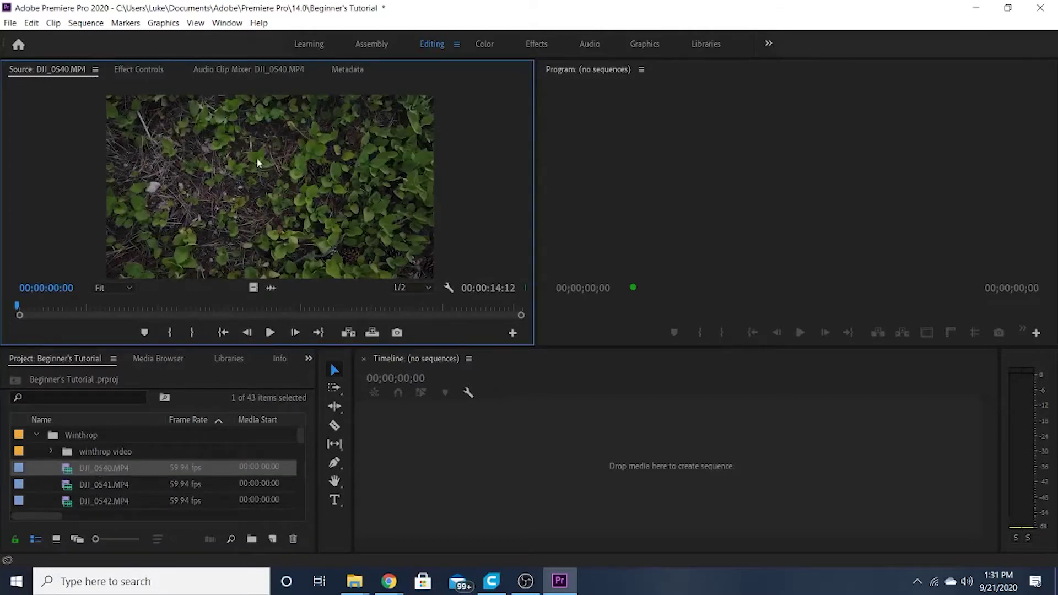
{"action": "left_click", "coordinate": [269, 333]}
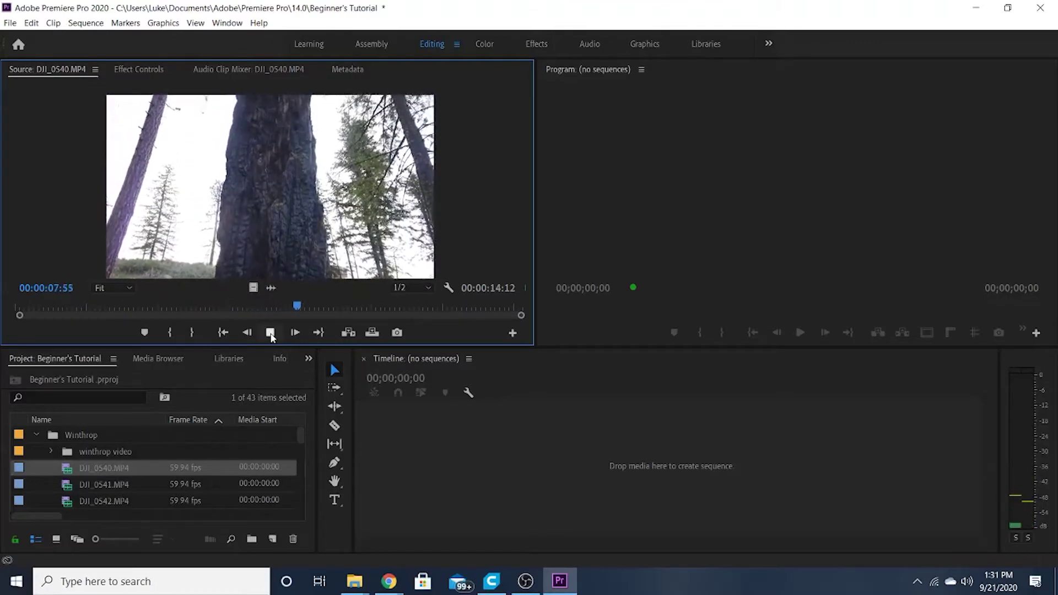
{"action": "left_click", "coordinate": [270, 333]}
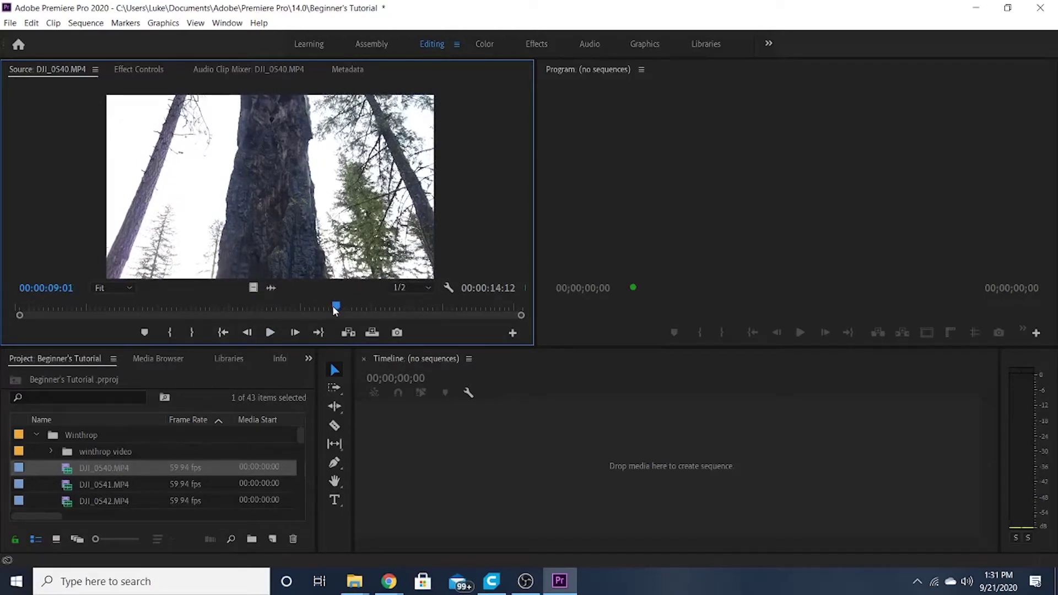
- Mark the In point of DJI_0540.MP4 at 00:00:01:47 and its Out point at 00:00:10:16
{"action": "left_click_drag", "start_coordinate": [335, 306], "coordinate": [78, 312]}
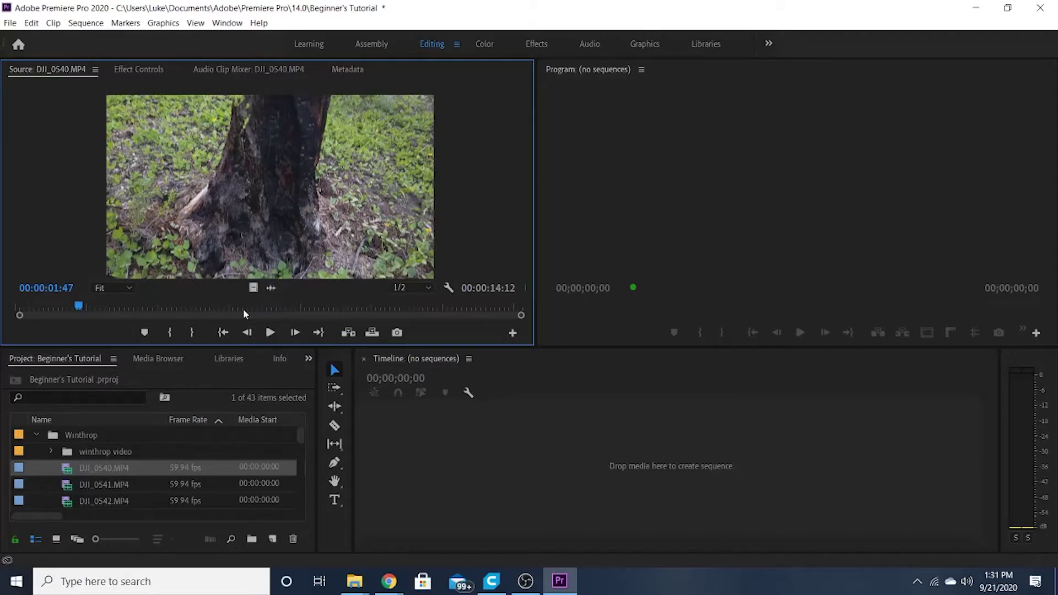
{"action": "key", "text": "i"}
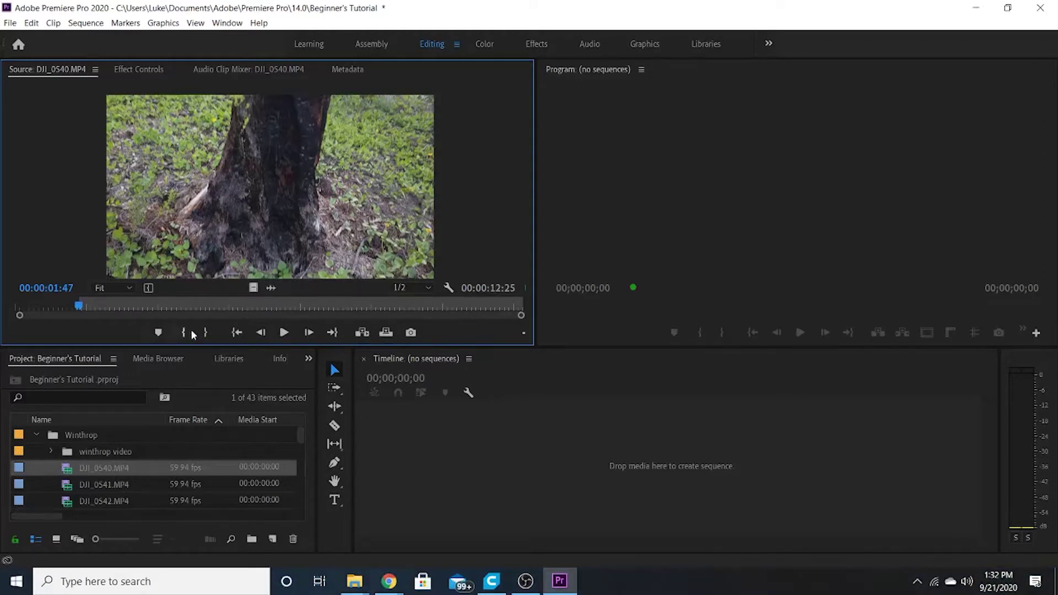
{"action": "left_click", "coordinate": [283, 332]}
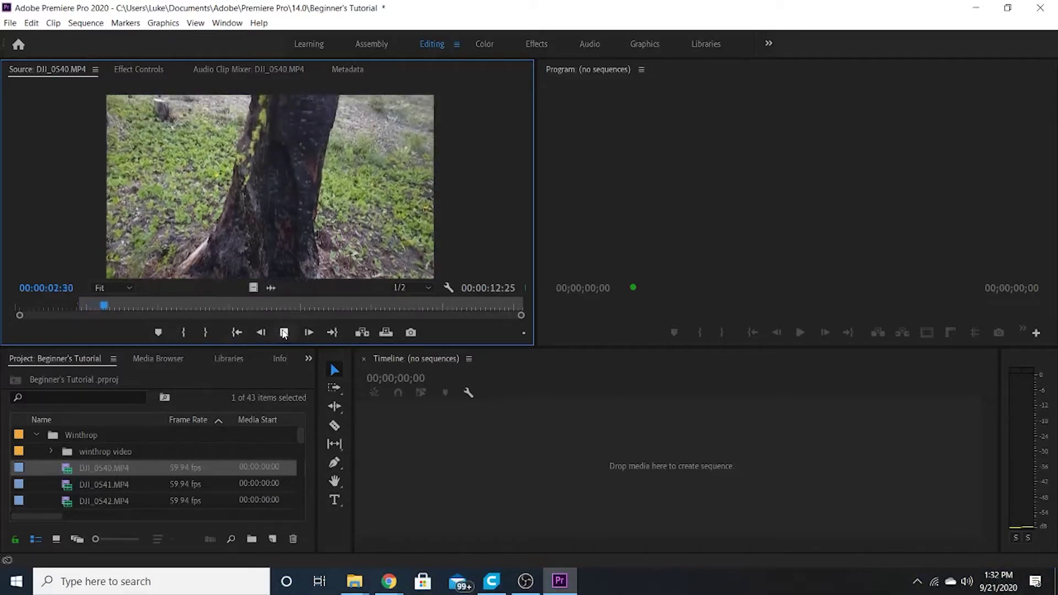
{"action": "left_click", "coordinate": [284, 333]}
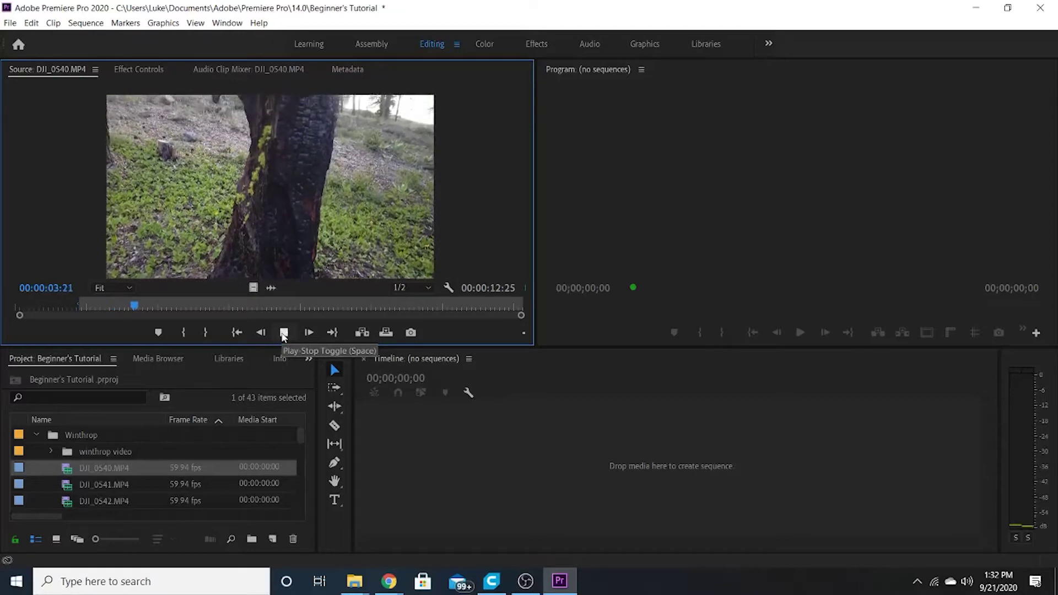
{"action": "left_click", "coordinate": [284, 332]}
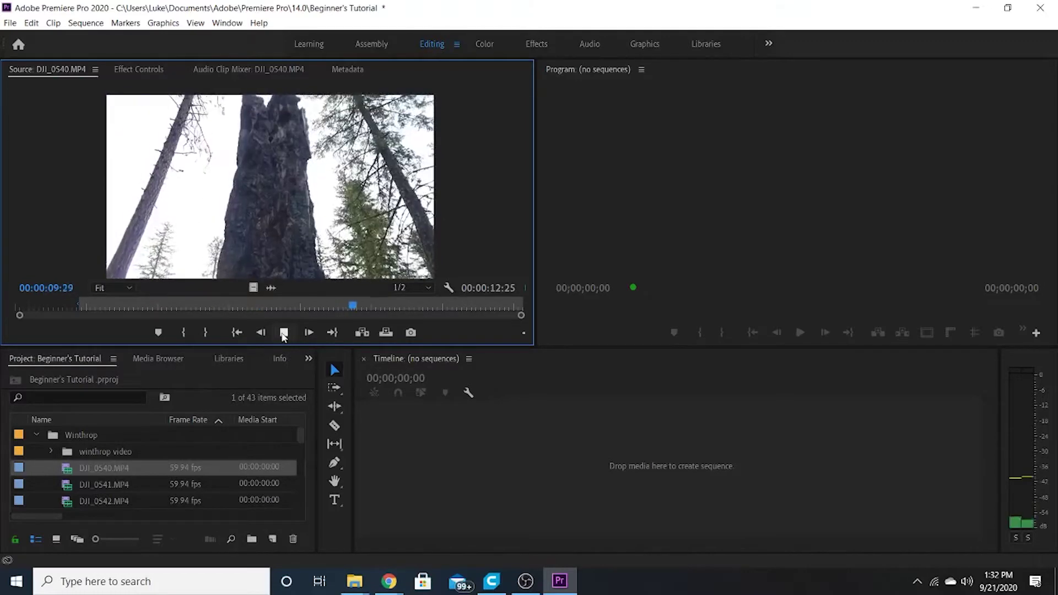
{"action": "left_click", "coordinate": [284, 332]}
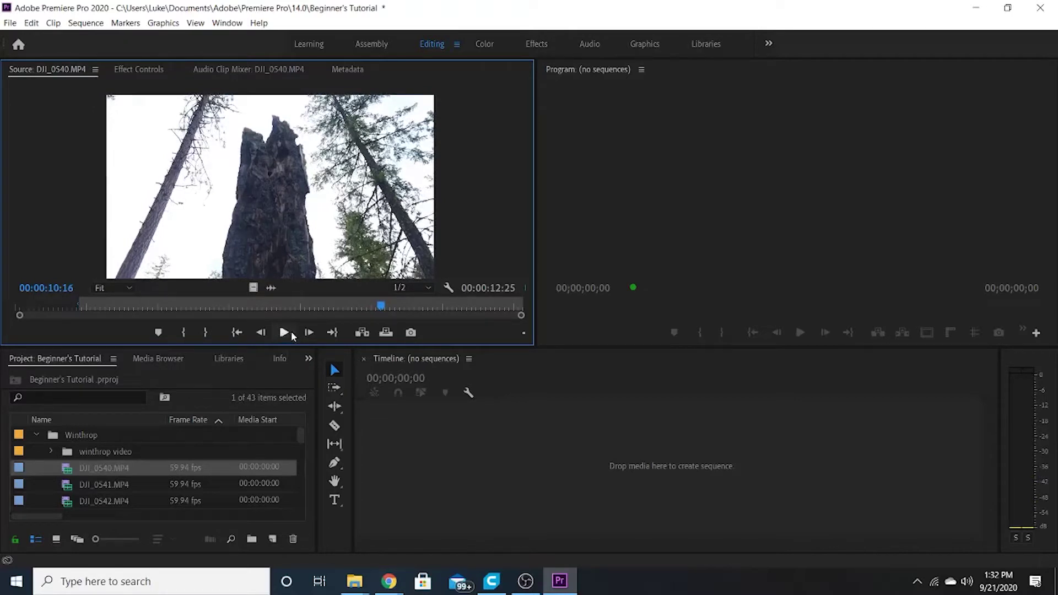
{"action": "key", "text": "o"}
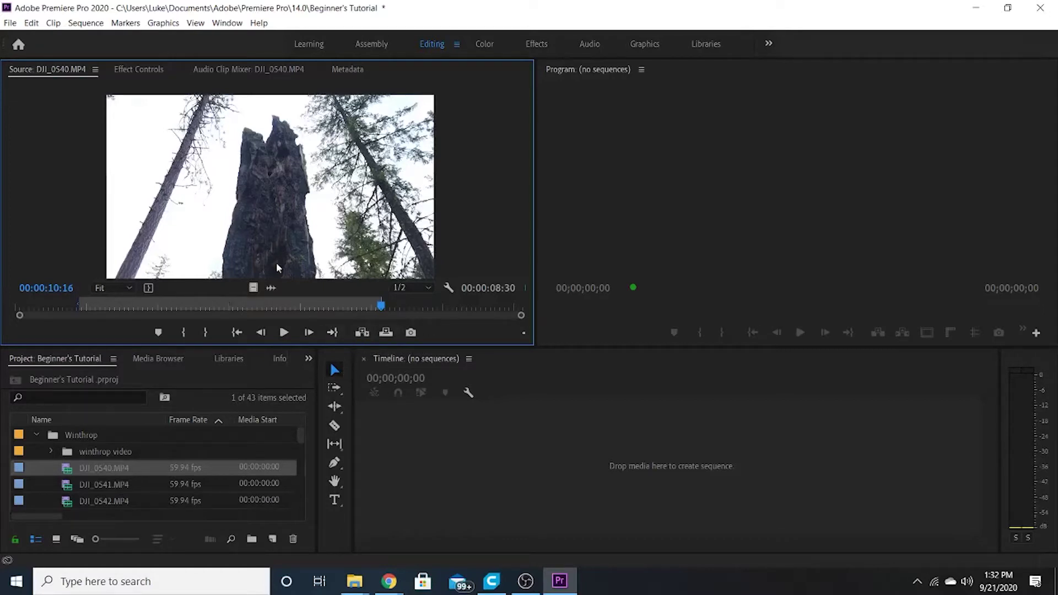
- Create a sequence by placing the marked section of DJI_0540.MP4 in the empty timeline, and play its first seconds
{"action": "left_click_drag", "start_coordinate": [285, 181], "coordinate": [524, 444]}
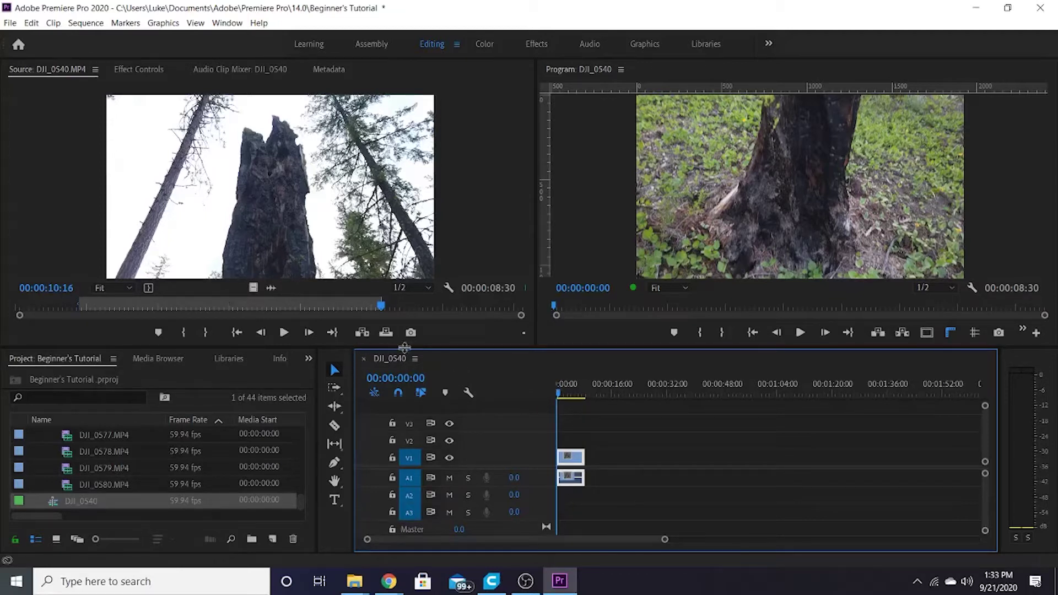
{"action": "key", "text": "space"}
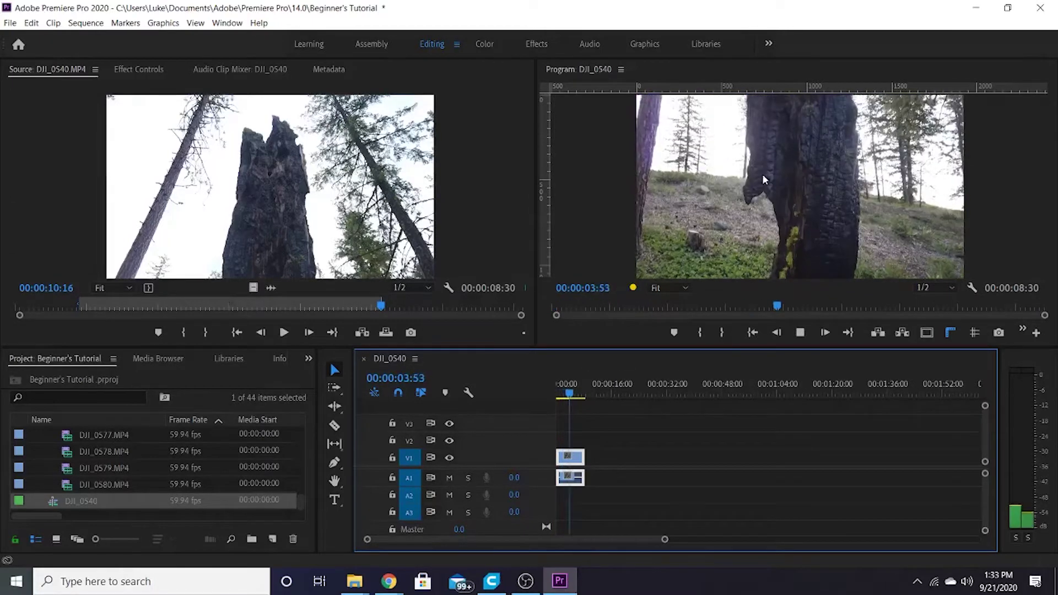
{"action": "key", "text": "space"}
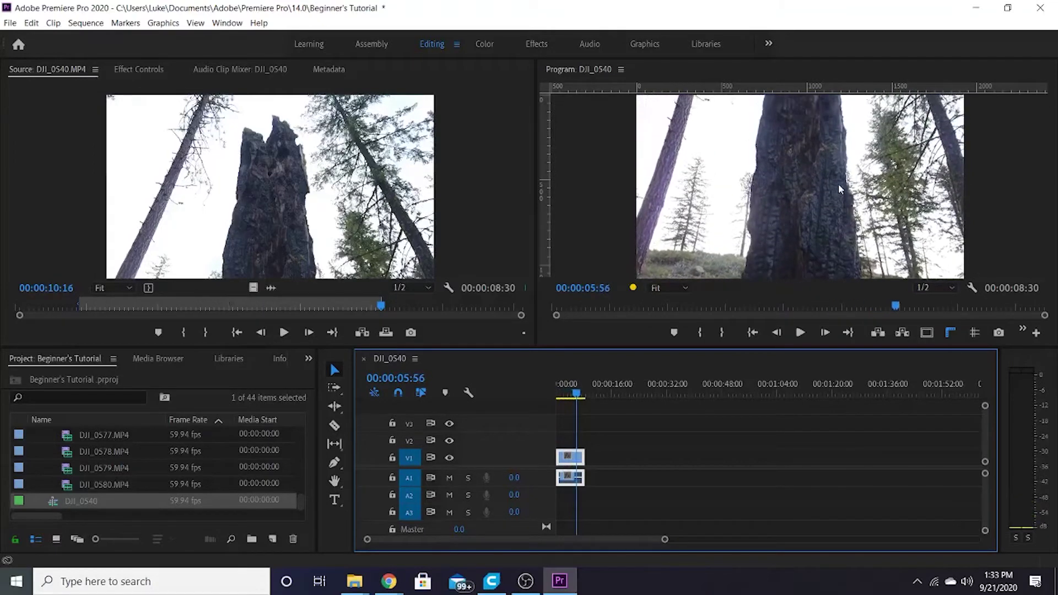
- Play the DJI_0540.MP4 source clip past its Out point to review the excluded footage
{"action": "left_click", "coordinate": [470, 171]}
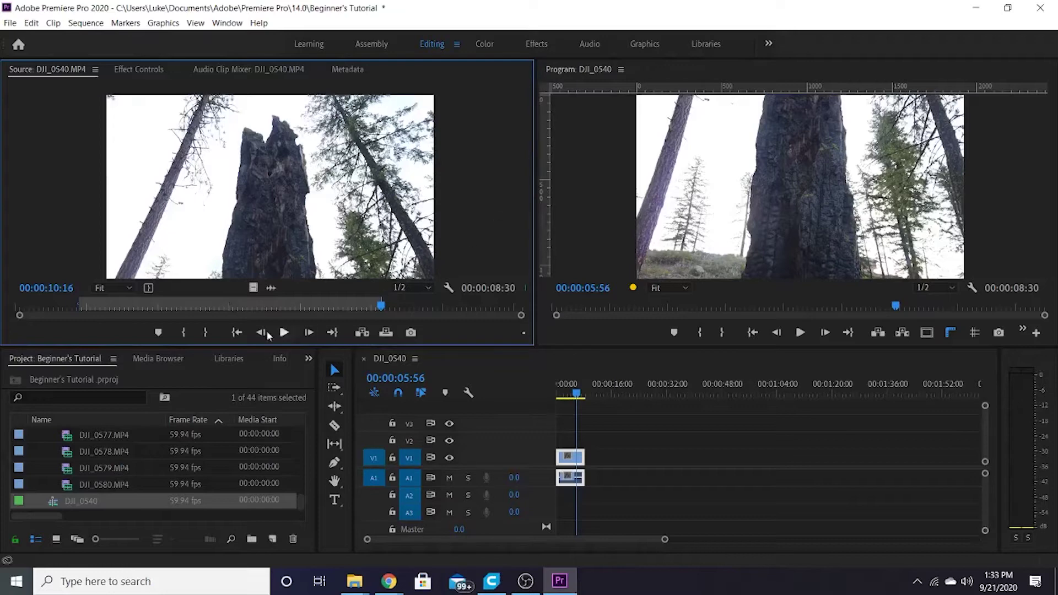
{"action": "key", "text": "space"}
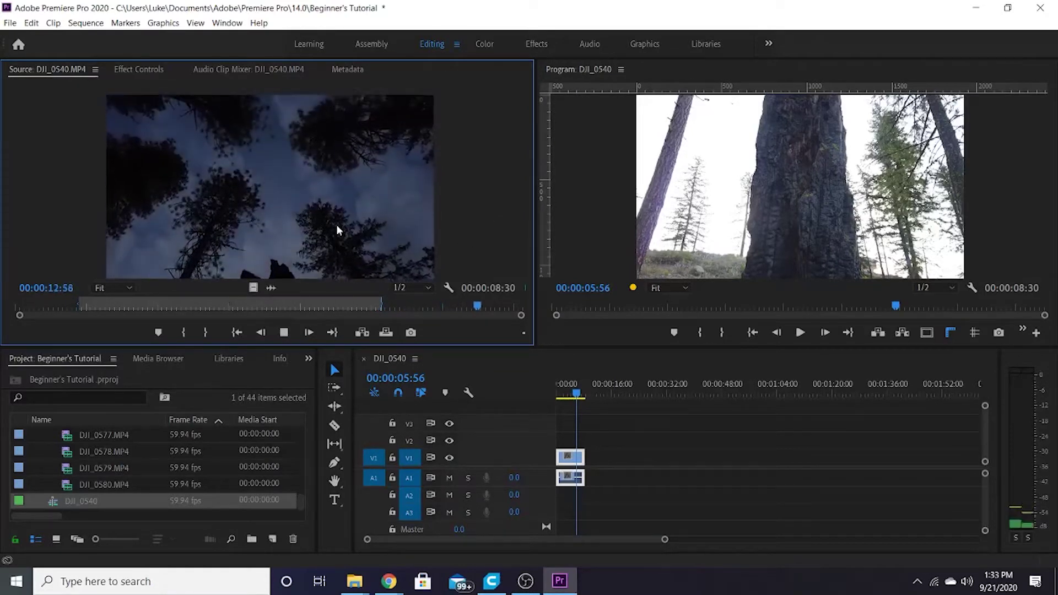
{"action": "key", "text": "space"}
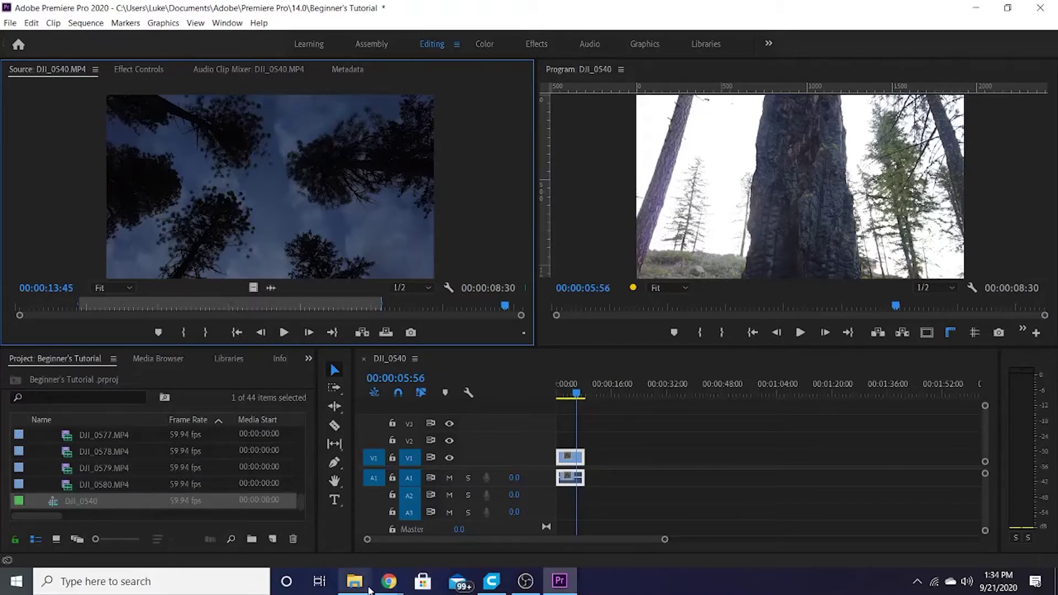
- Switch to File Explorer, view the original DJI_0540 clip in the Winthrop folder, and close the window
{"action": "mouse_move", "coordinate": [354, 583]}
{"action": "left_click", "coordinate": [425, 518]}
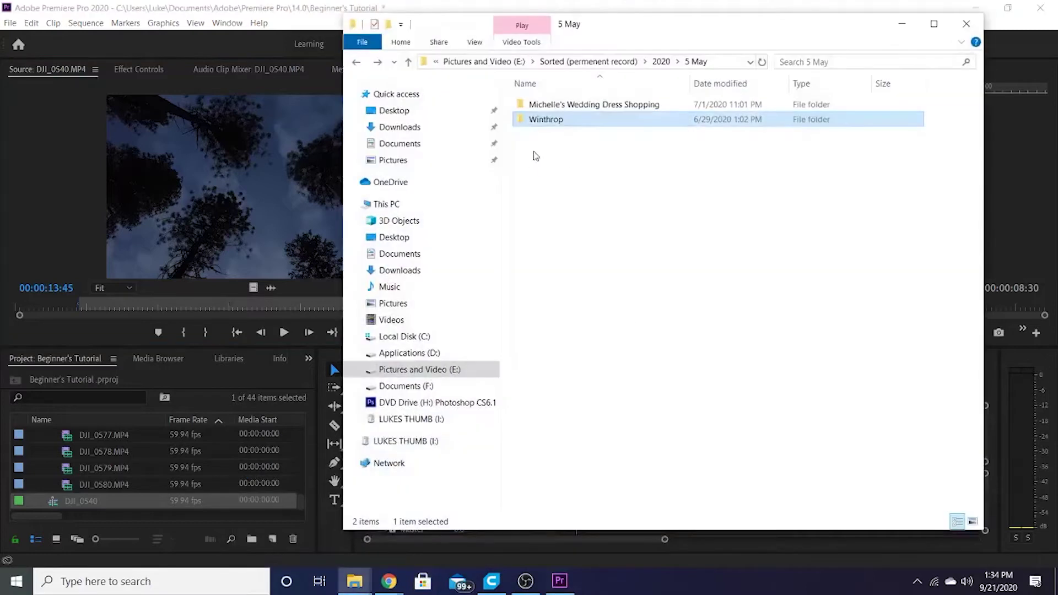
{"action": "double_click", "coordinate": [553, 120]}
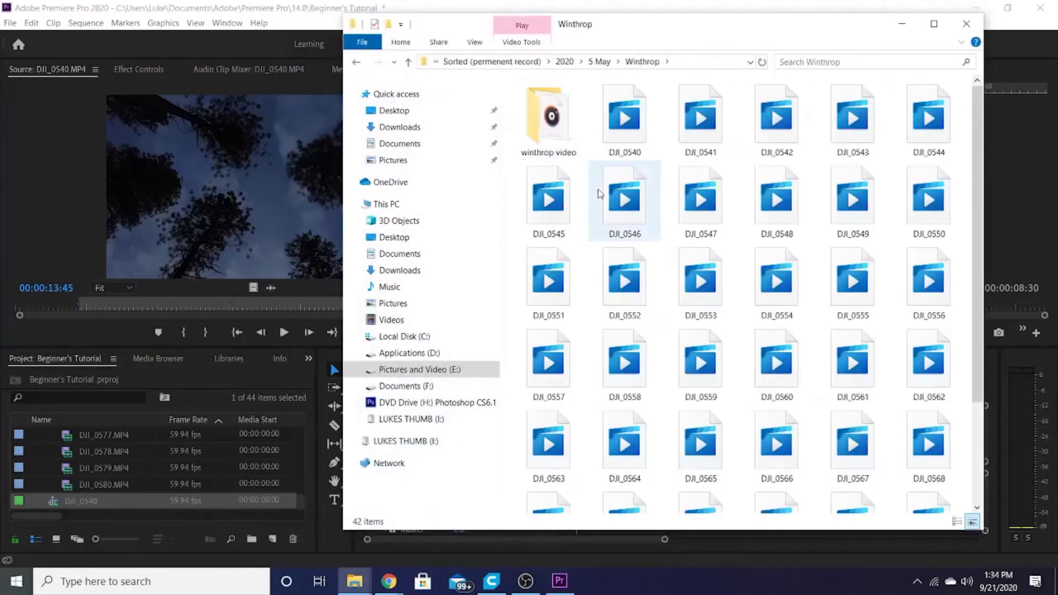
{"action": "left_click", "coordinate": [627, 124]}
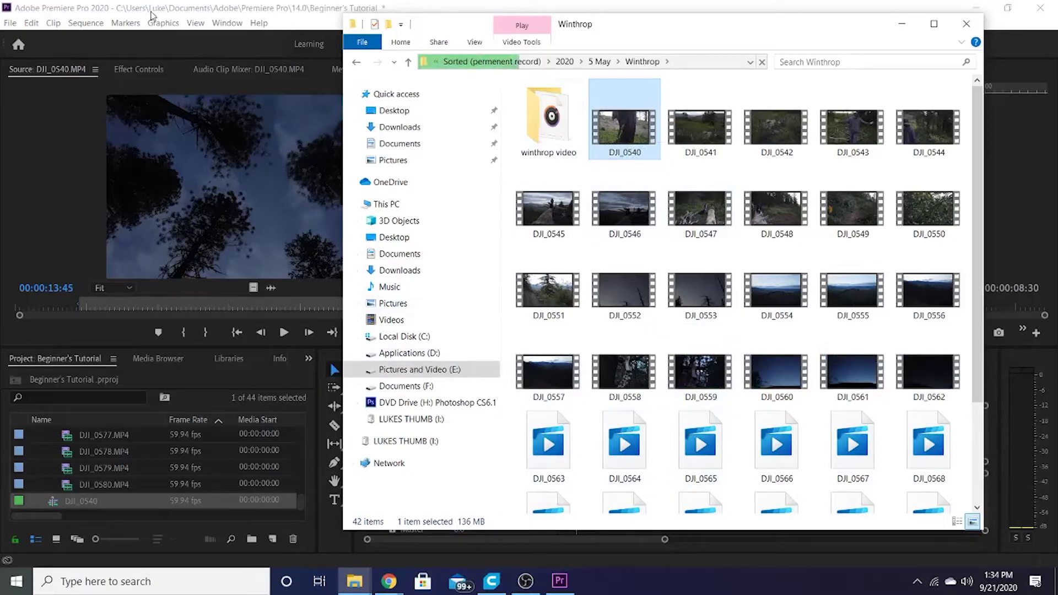
{"action": "left_click", "coordinate": [966, 24]}
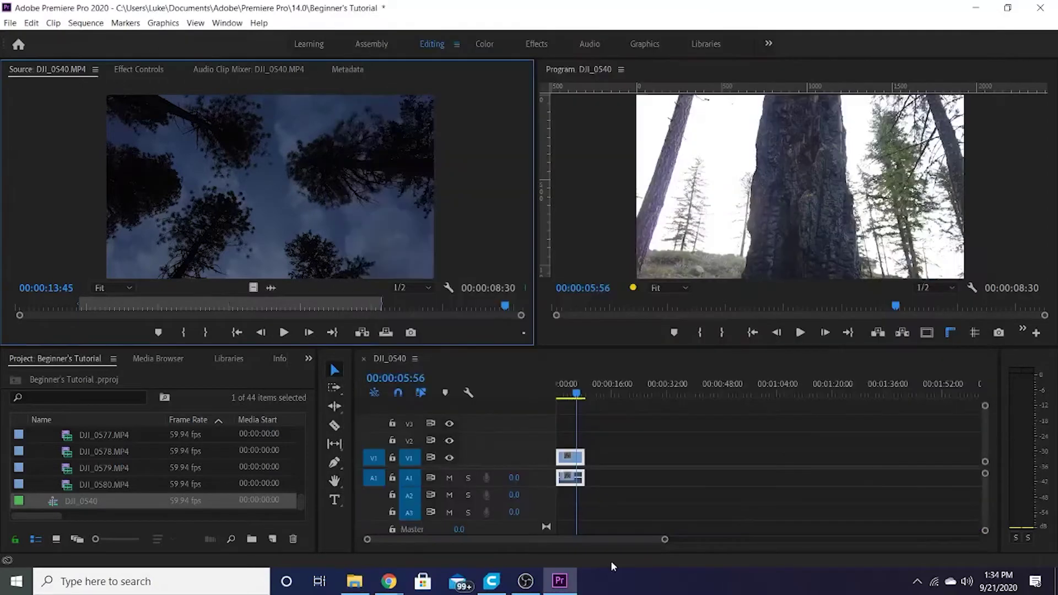
- Return the playhead to the start of the DJI_0540 sequence and play its opening moments
{"action": "left_click_drag", "start_coordinate": [577, 394], "coordinate": [514, 395]}
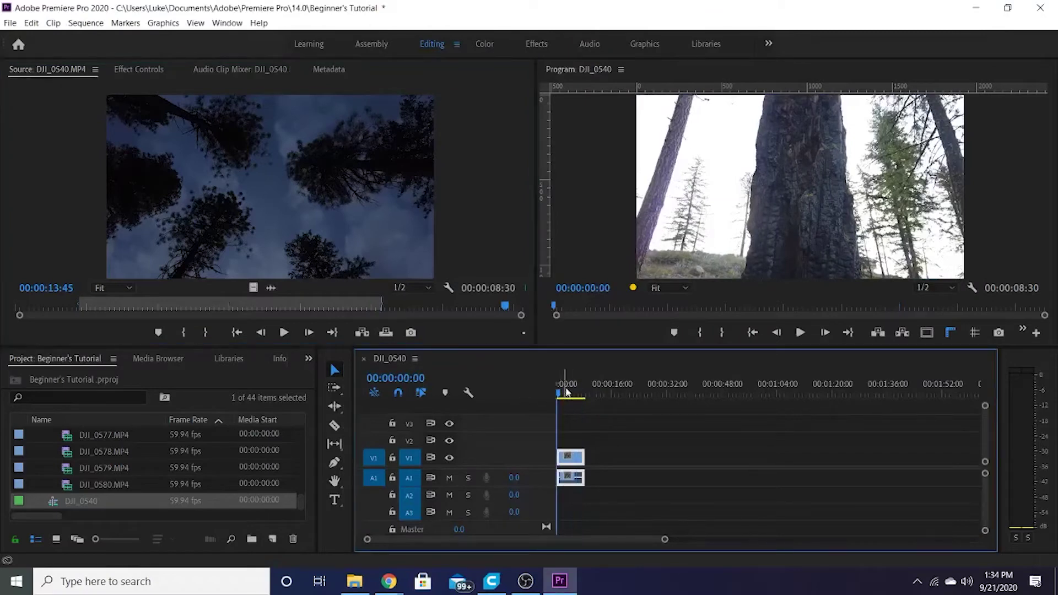
{"action": "key", "text": "space"}
{"action": "key", "text": "space"}
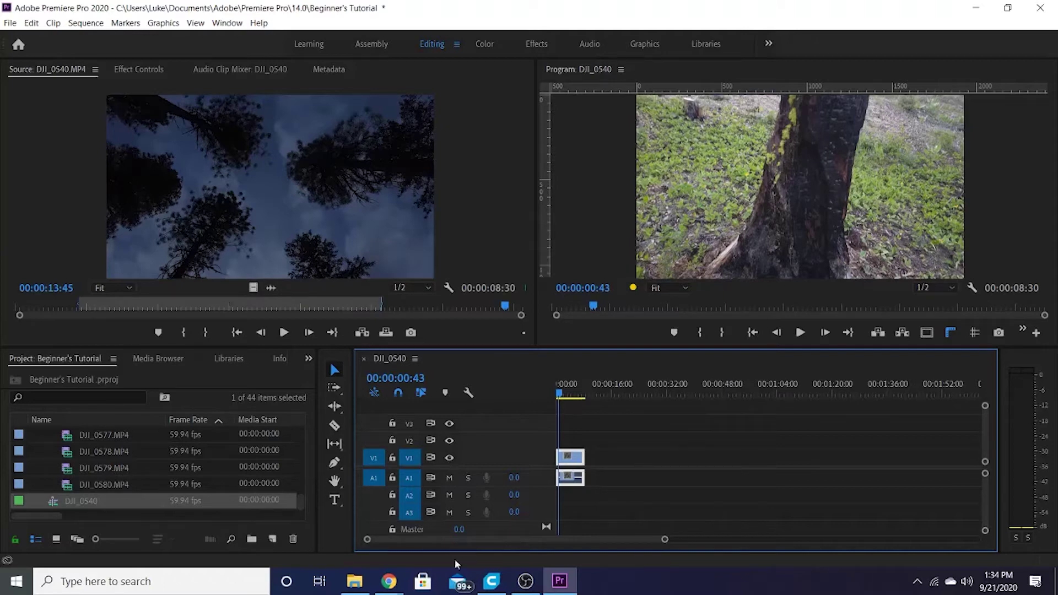
- Switch to File Explorer and open the Winthrop folder under Sorted (permenent record), 2020, 5 May on the Pictures and Video (E:) drive
{"action": "mouse_move", "coordinate": [558, 588]}
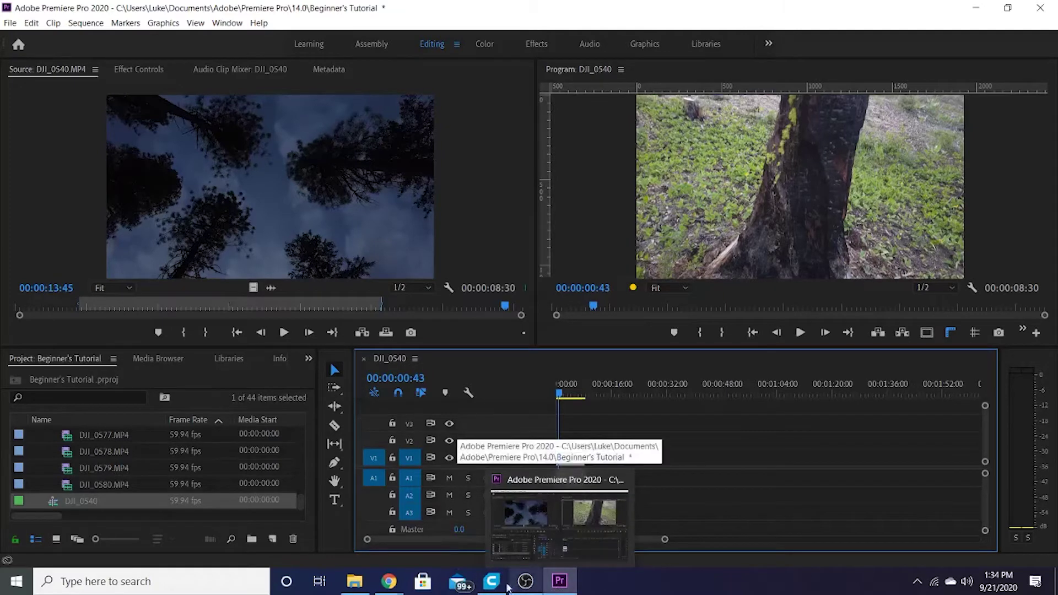
{"action": "mouse_move", "coordinate": [354, 583]}
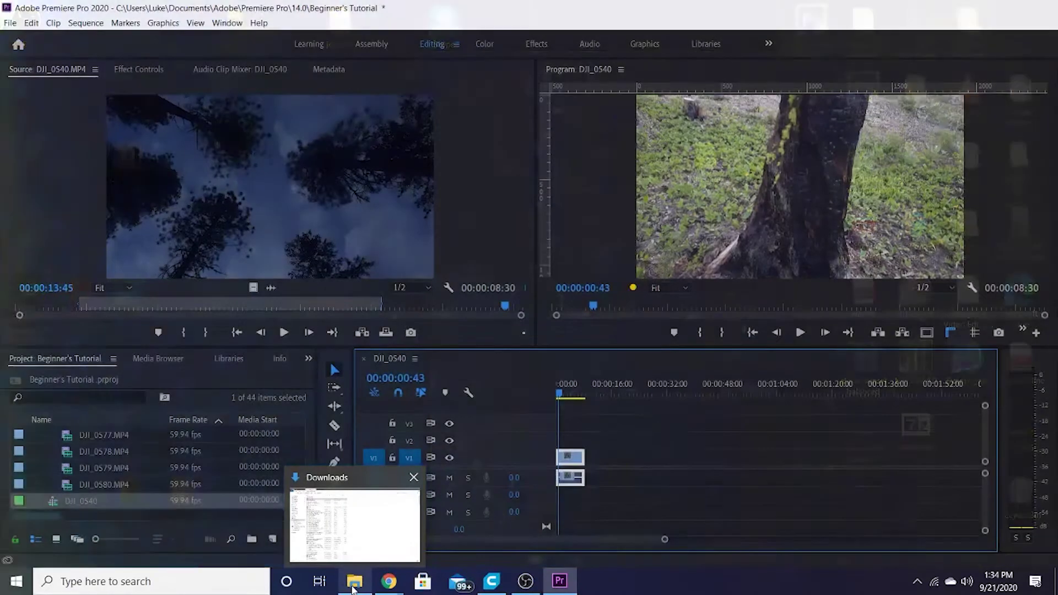
{"action": "left_click", "coordinate": [354, 536]}
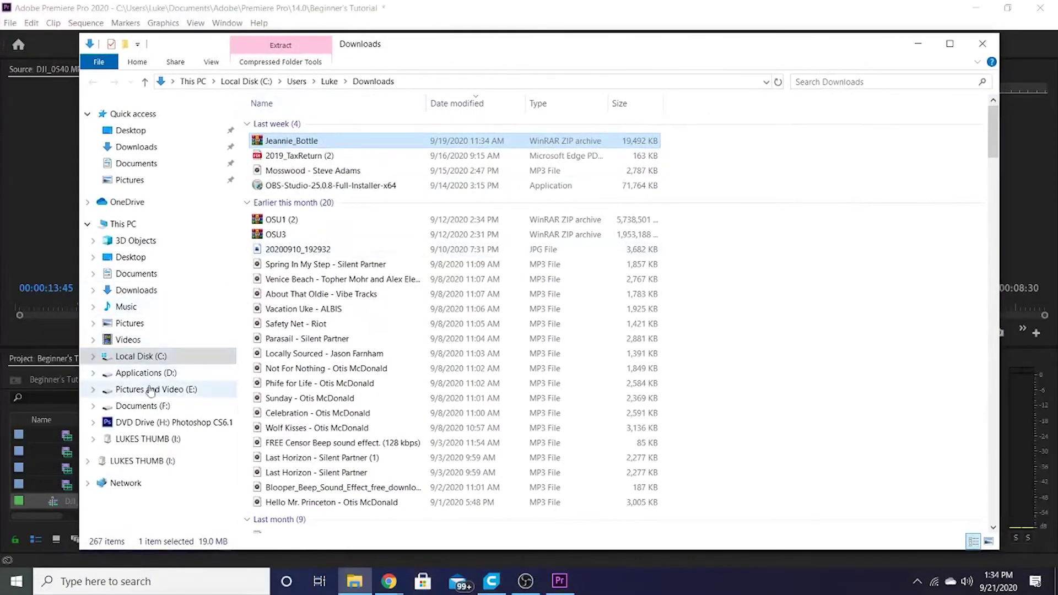
{"action": "left_click", "coordinate": [151, 389]}
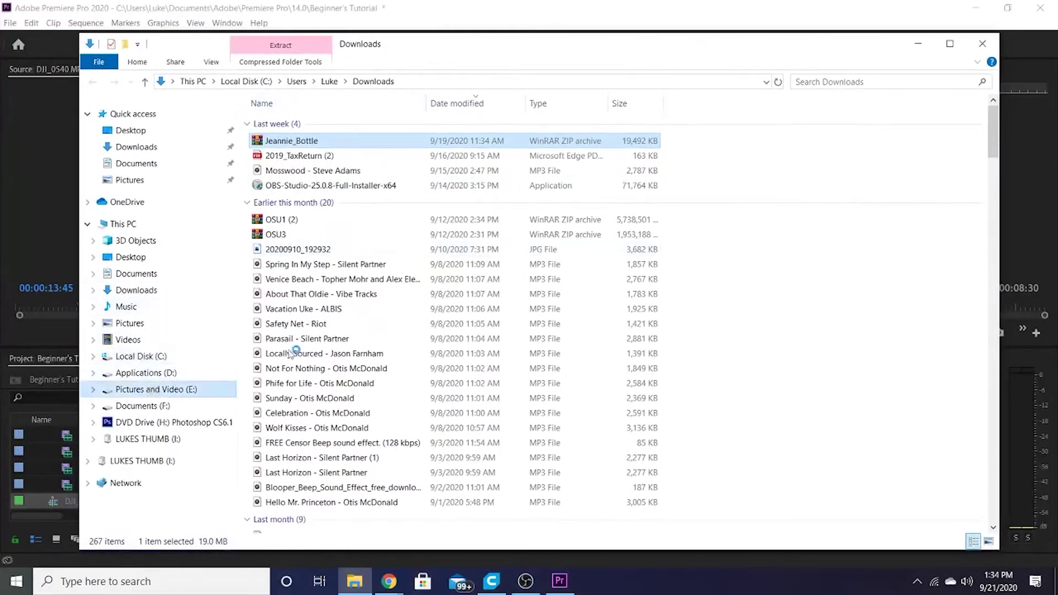
{"action": "left_click", "coordinate": [299, 184]}
{"action": "double_click", "coordinate": [299, 183]}
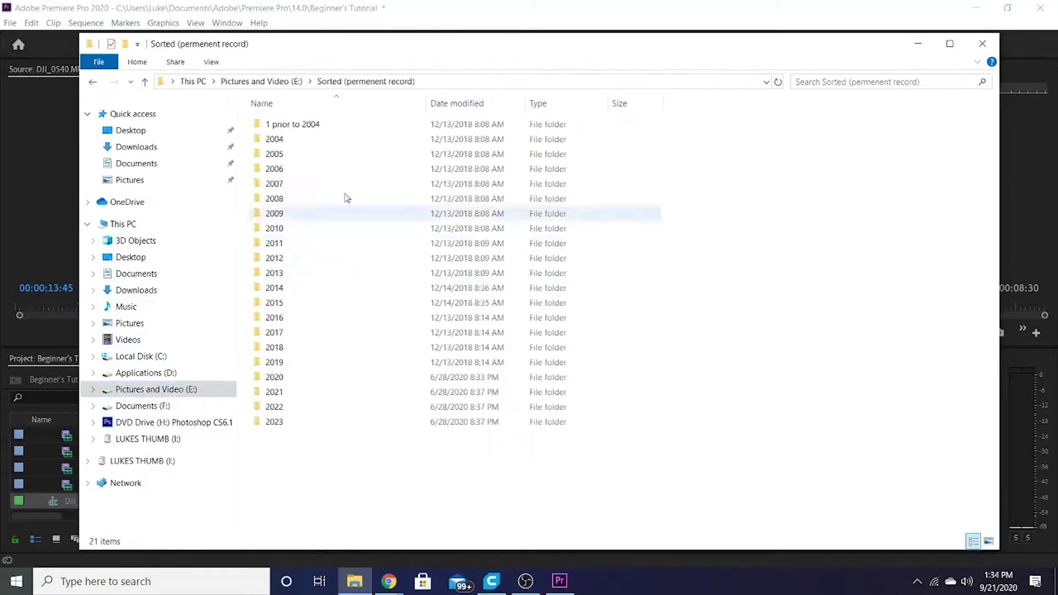
{"action": "left_click", "coordinate": [292, 352]}
{"action": "double_click", "coordinate": [291, 361]}
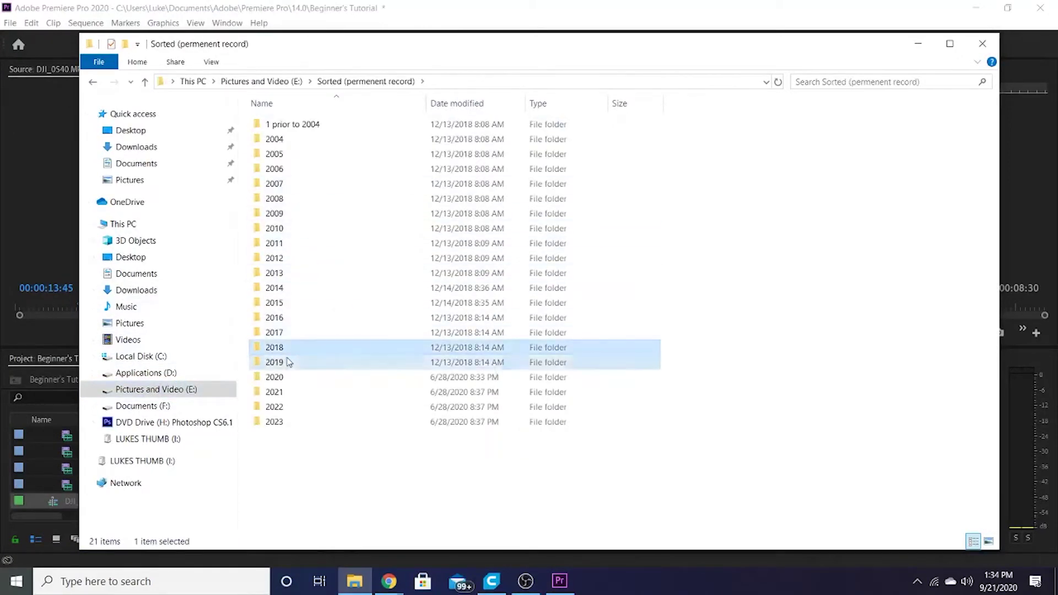
{"action": "left_click", "coordinate": [94, 82]}
{"action": "double_click", "coordinate": [292, 378]}
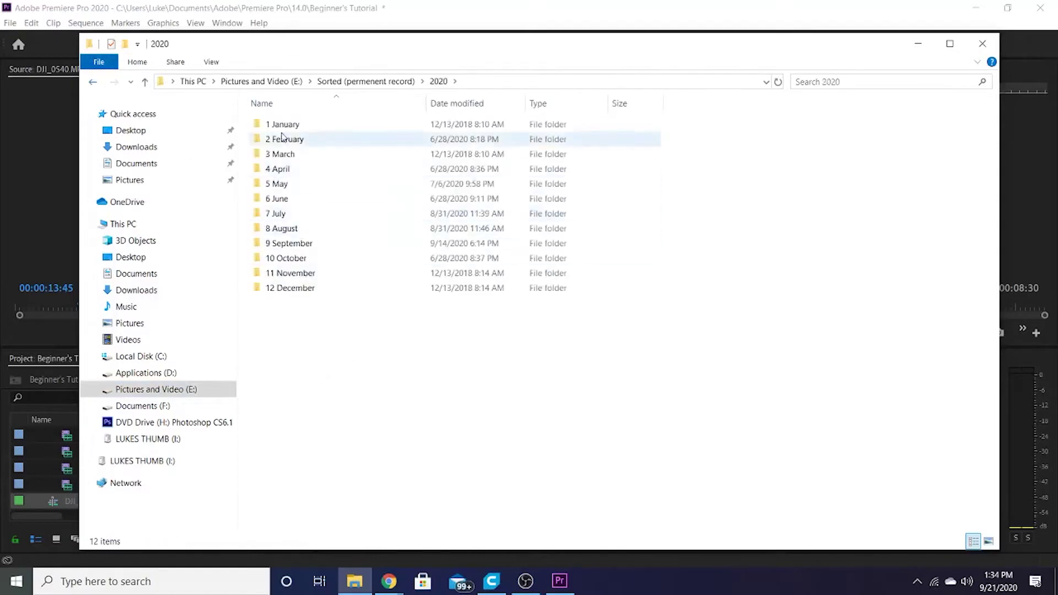
{"action": "double_click", "coordinate": [303, 185]}
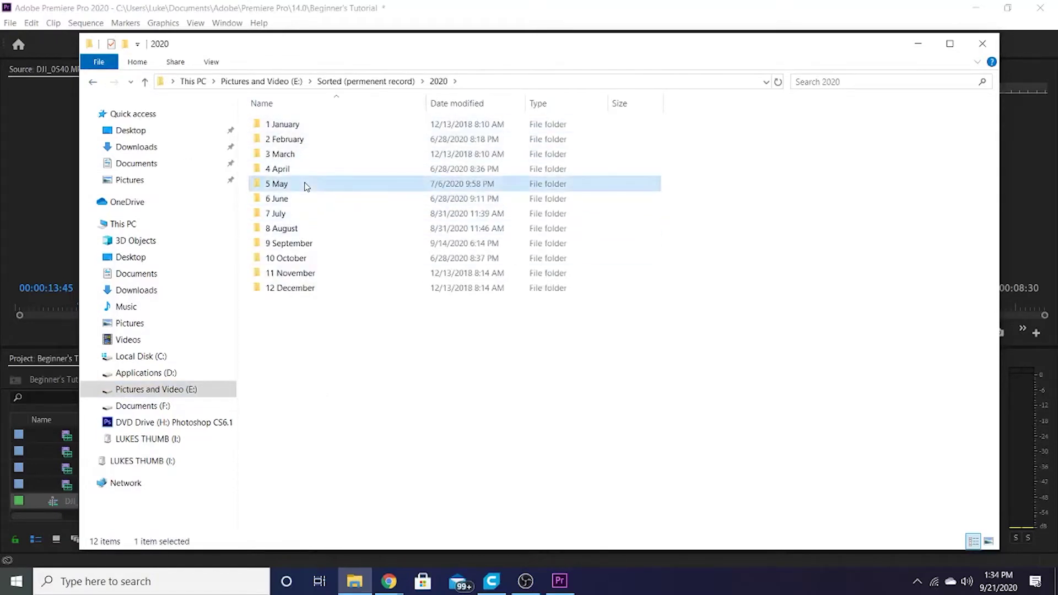
{"action": "double_click", "coordinate": [337, 138]}
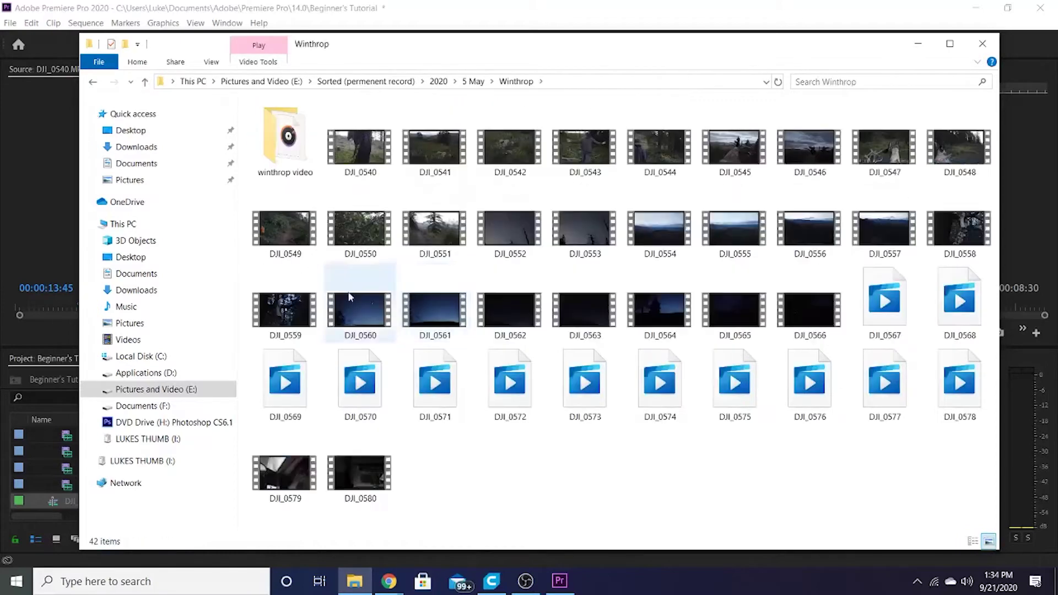
- Open the DJI_0540 video for trimming in Photos and cut a short stretch off its beginning and end
{"action": "left_click", "coordinate": [375, 157]}
{"action": "double_click", "coordinate": [374, 158]}
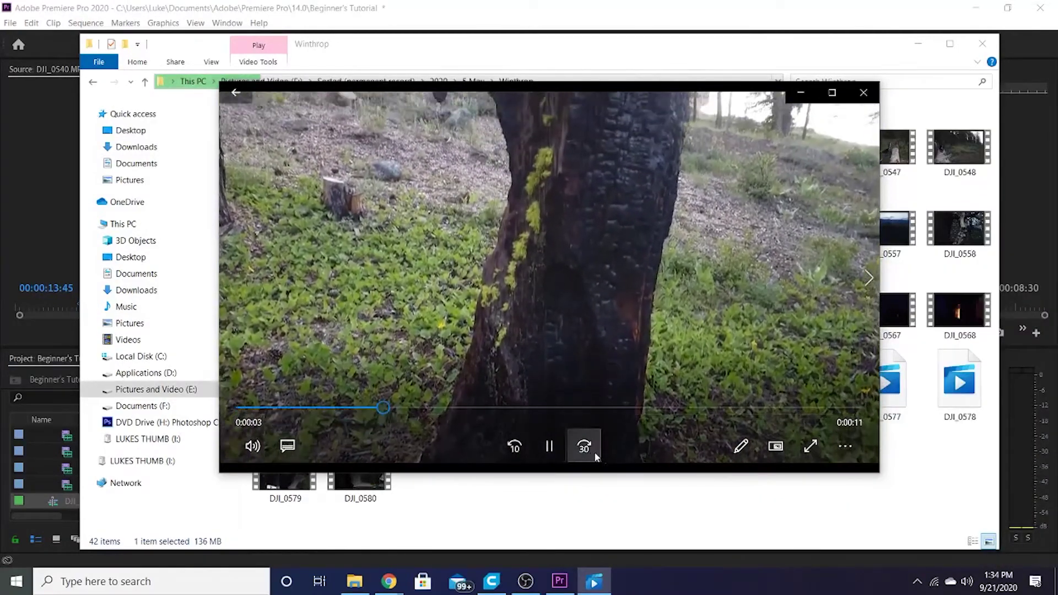
{"action": "left_click", "coordinate": [744, 447]}
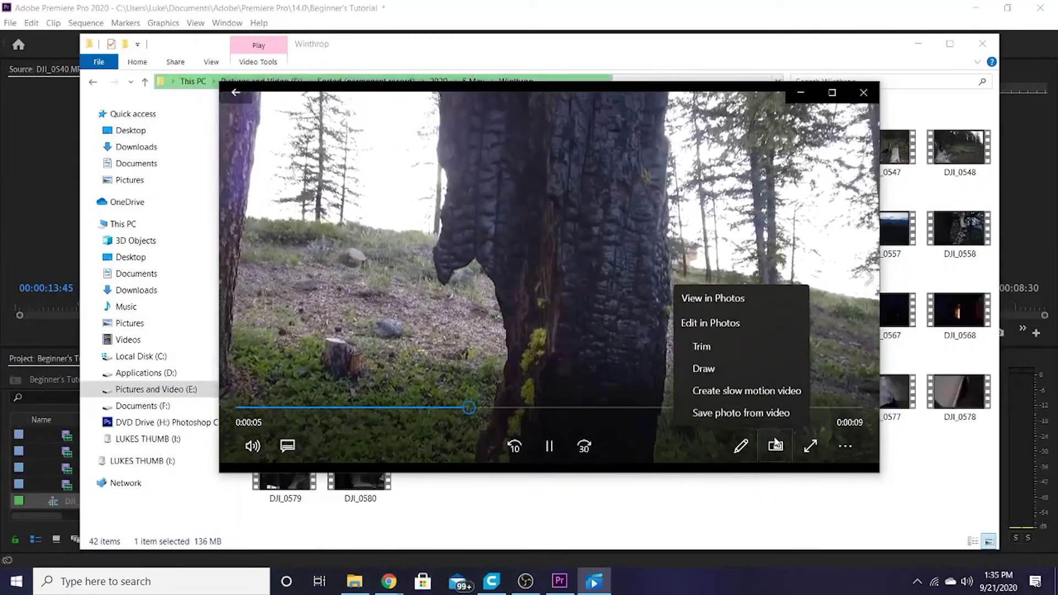
{"action": "left_click", "coordinate": [717, 346]}
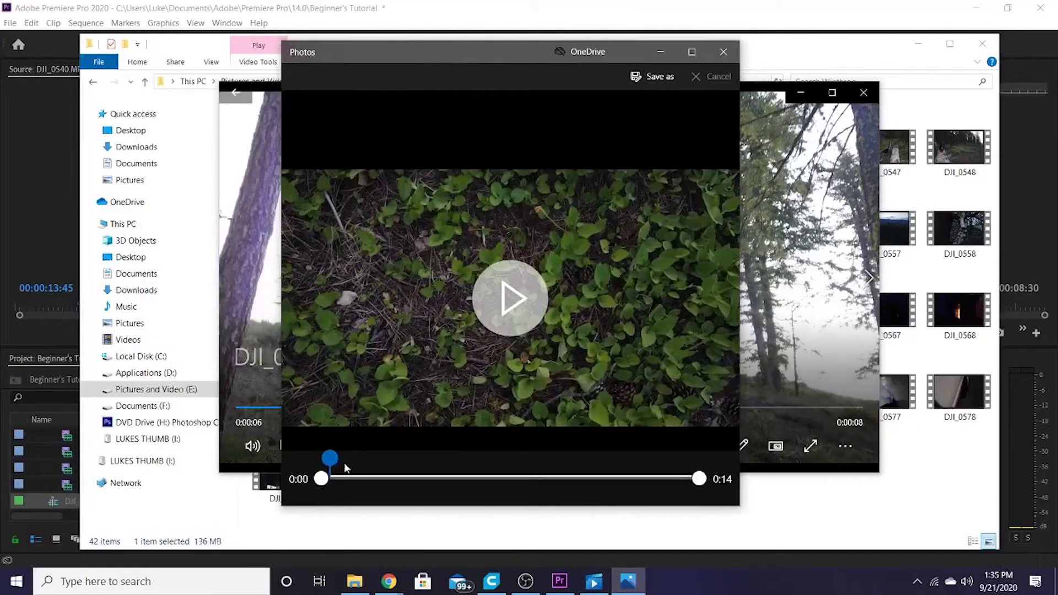
{"action": "left_click_drag", "start_coordinate": [330, 458], "coordinate": [634, 468]}
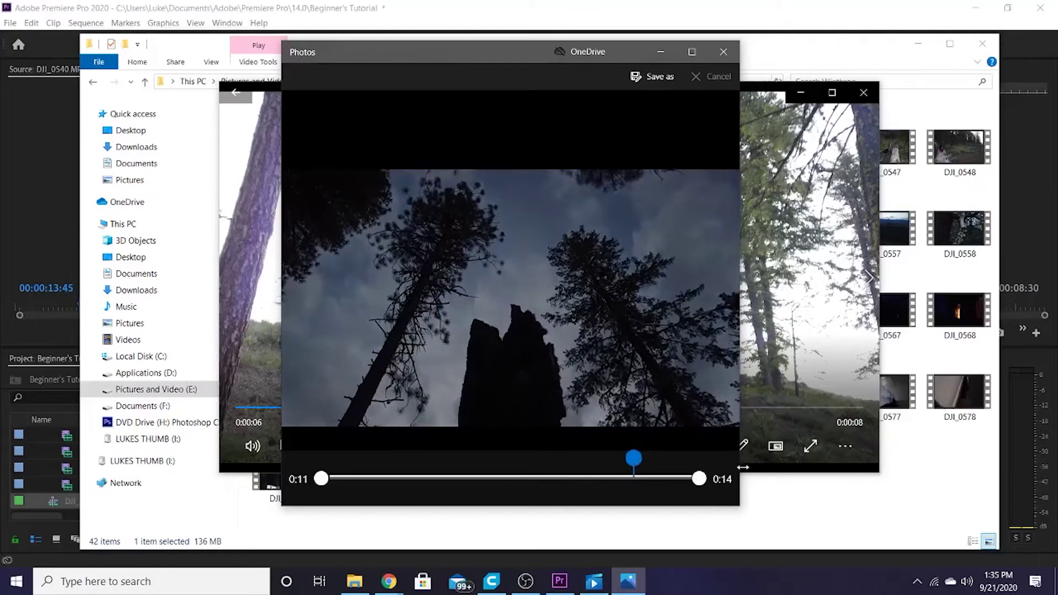
{"action": "left_click_drag", "start_coordinate": [699, 479], "coordinate": [342, 479]}
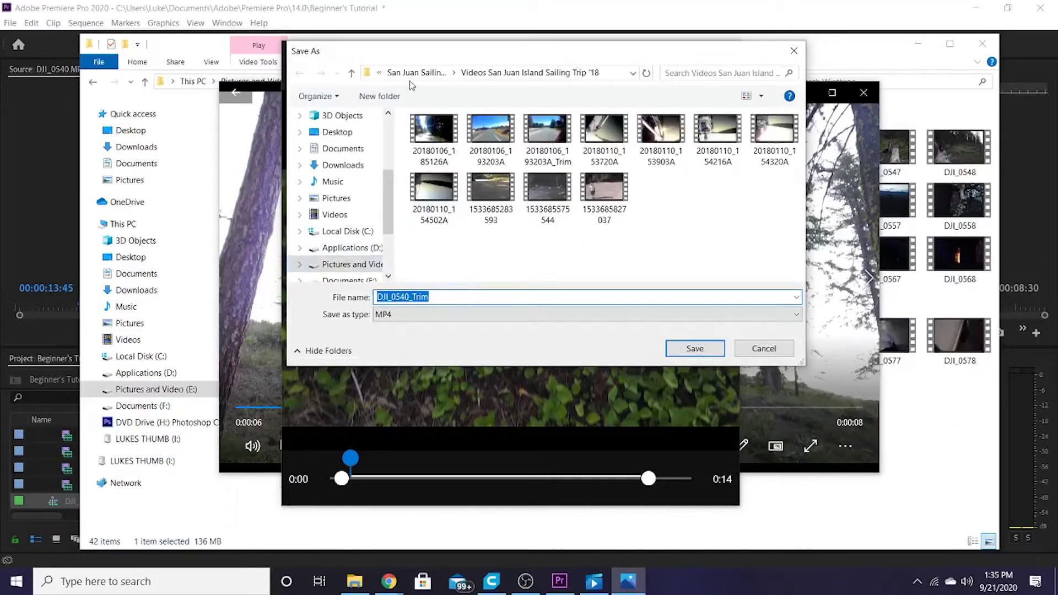
- Save the trimmed video as DJI_0540_Trim in MP4 format in the 2020, 5 May, Winthrop folder and close the editor and player
{"action": "left_click", "coordinate": [353, 264]}
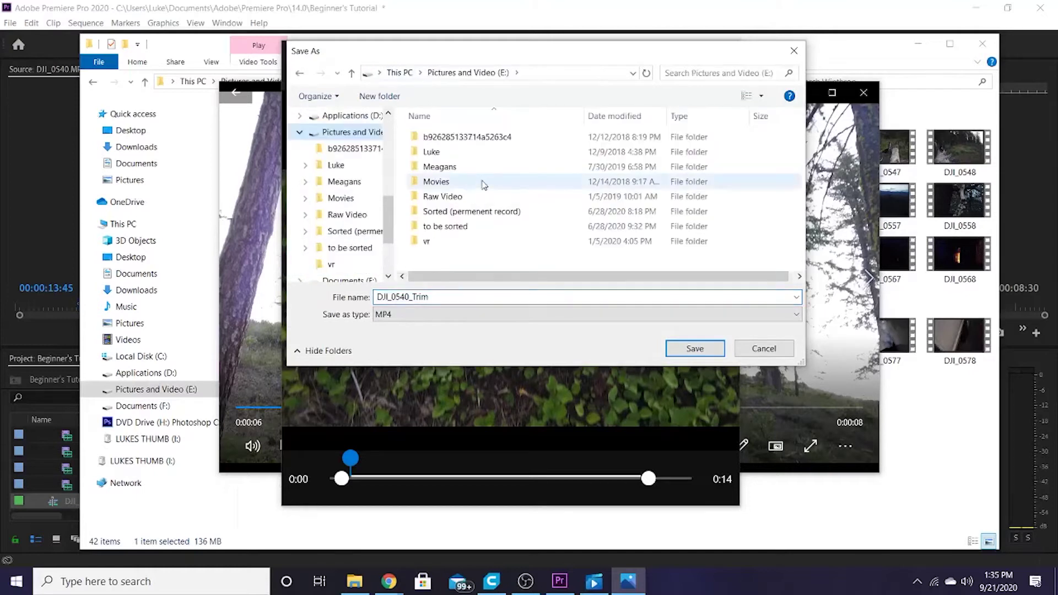
{"action": "double_click", "coordinate": [451, 212]}
{"action": "scroll", "coordinate": [456, 240], "scroll_direction": "down", "scroll_amount": 3}
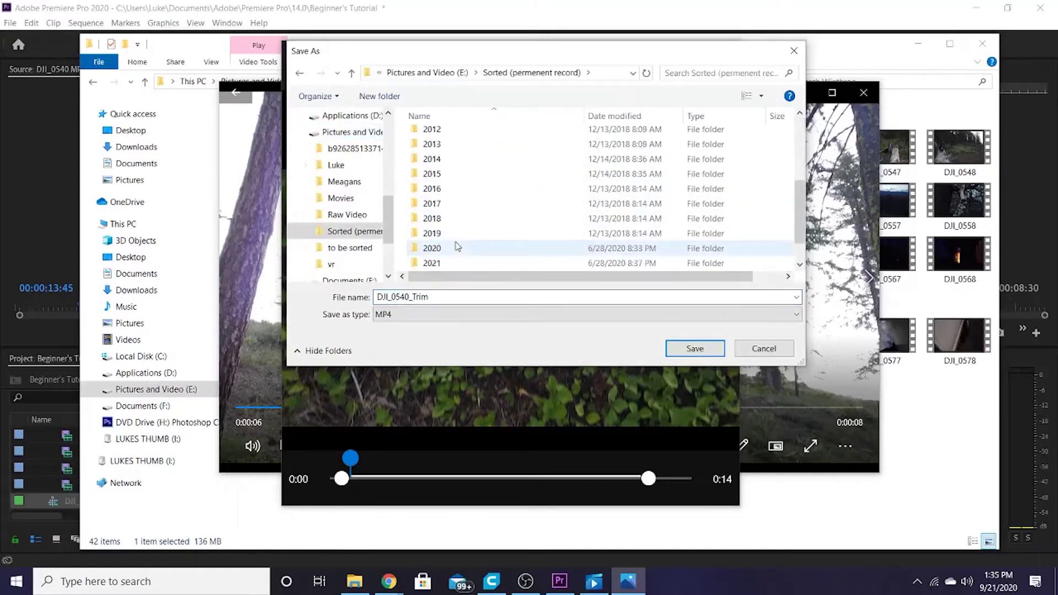
{"action": "double_click", "coordinate": [456, 248]}
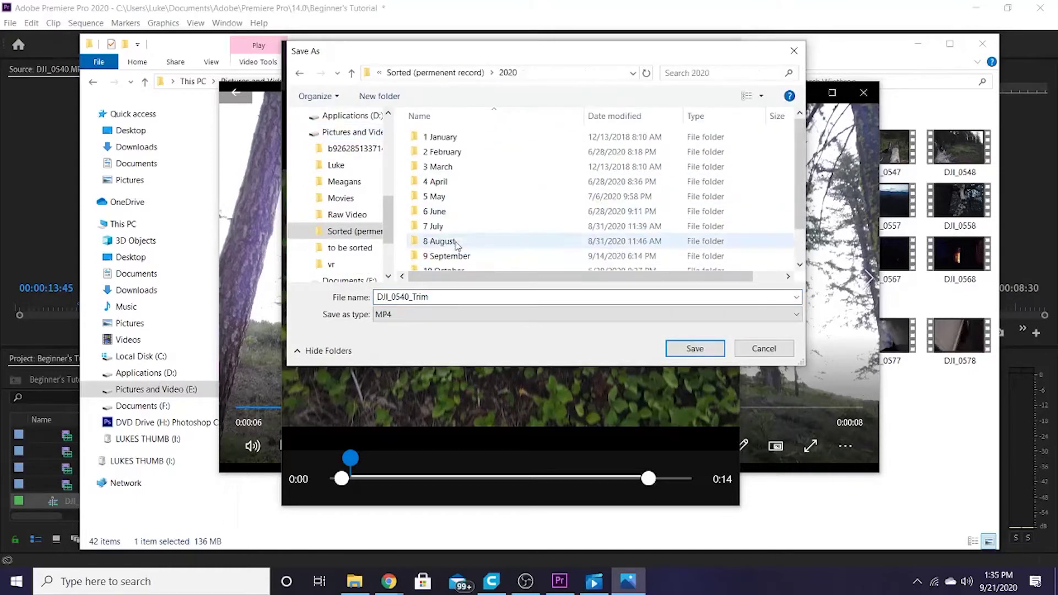
{"action": "double_click", "coordinate": [443, 197]}
{"action": "double_click", "coordinate": [457, 152]}
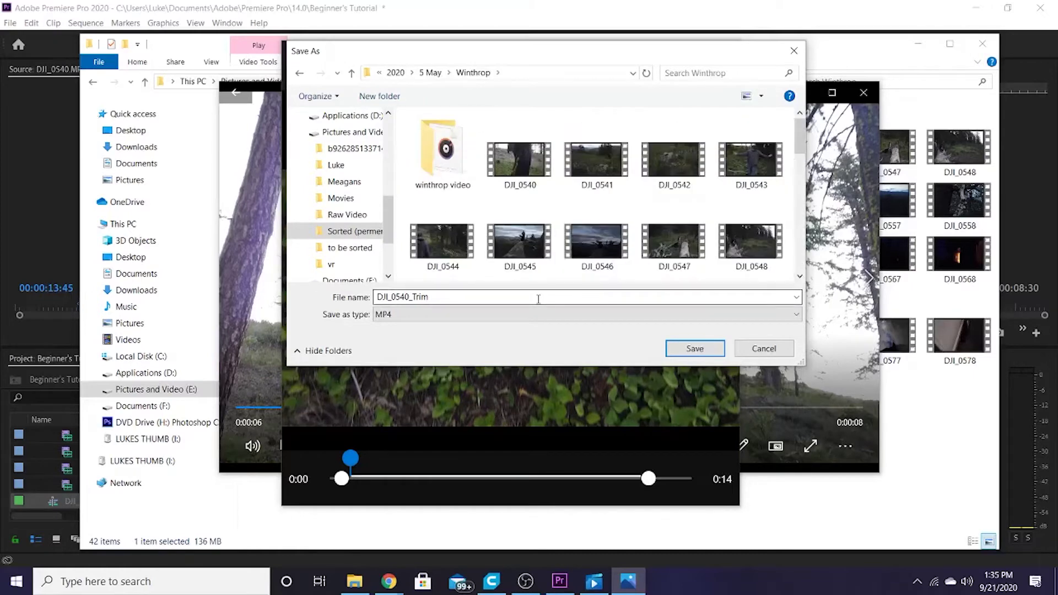
{"action": "double_click", "coordinate": [413, 297]}
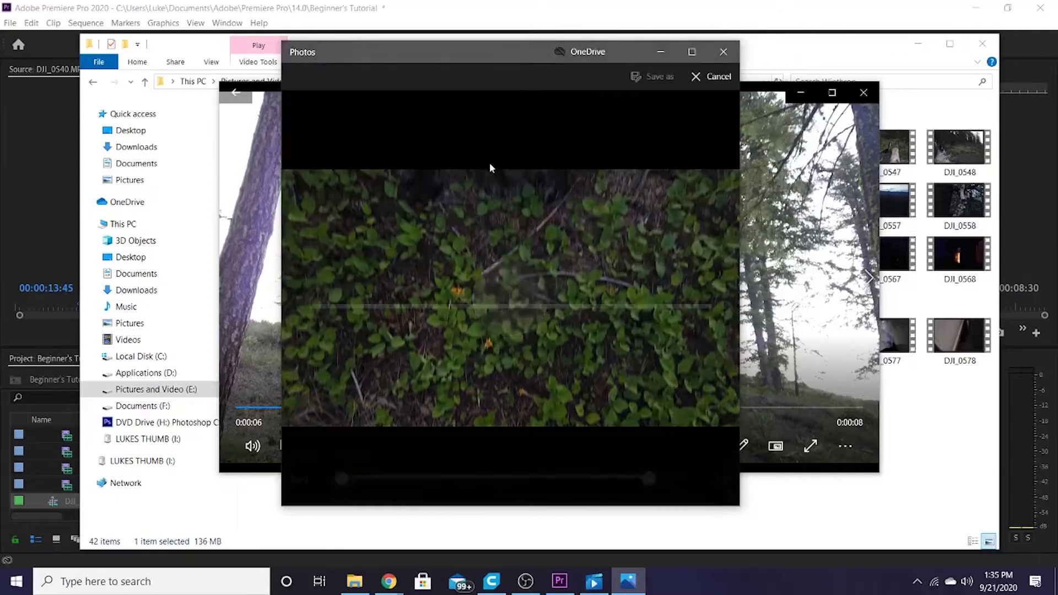
{"action": "left_click", "coordinate": [723, 53]}
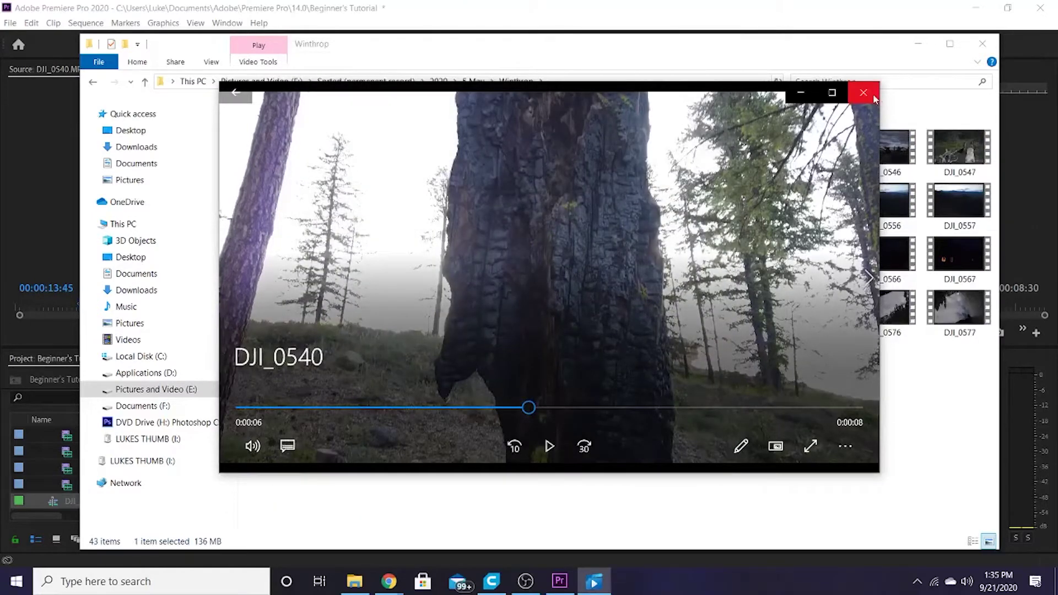
{"action": "left_click", "coordinate": [877, 98]}
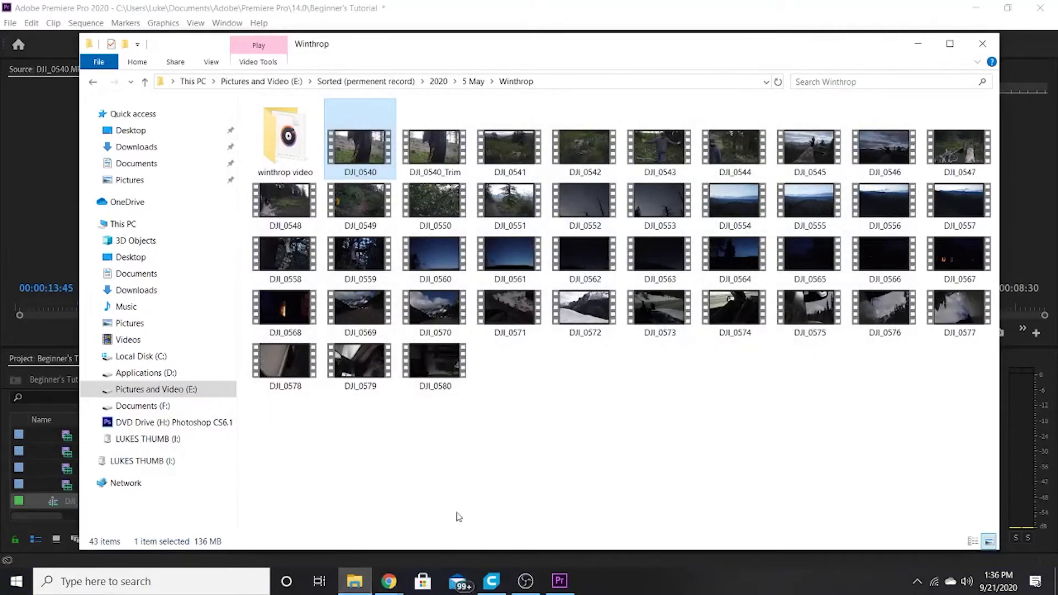
- Compare DJI_0540_Trim with the original DJI_0540 in the Winthrop folder, checking their file sizes, and return to Premiere Pro
{"action": "left_click", "coordinate": [430, 149]}
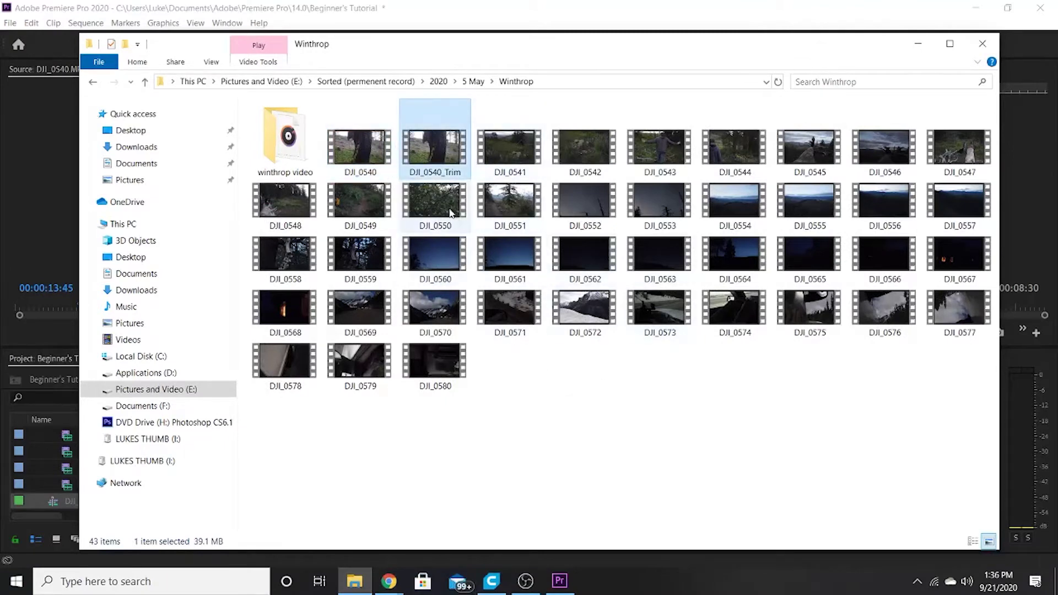
{"action": "left_click", "coordinate": [361, 150]}
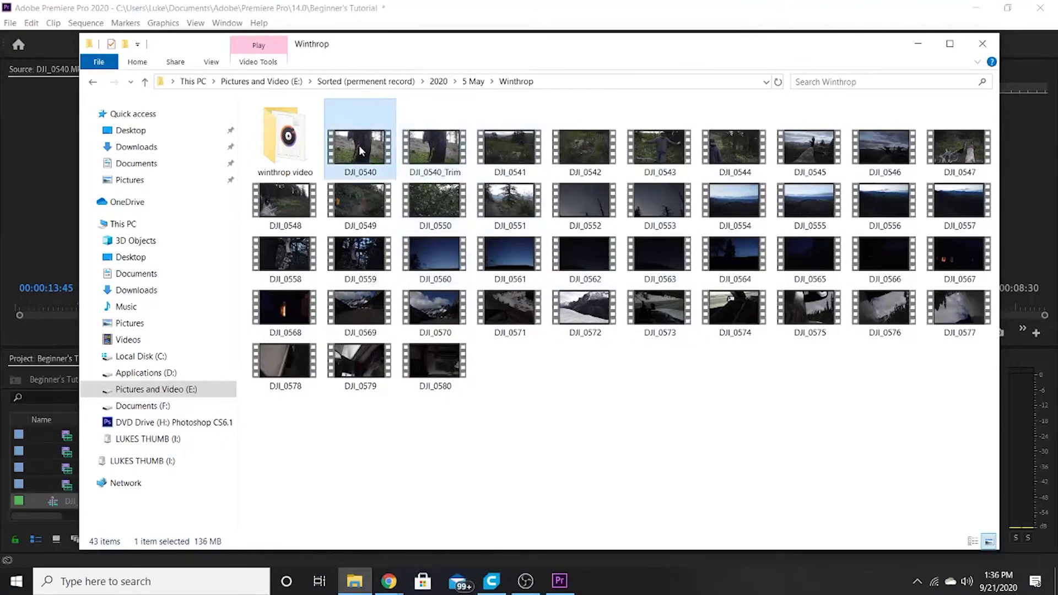
{"action": "right_click", "coordinate": [360, 150]}
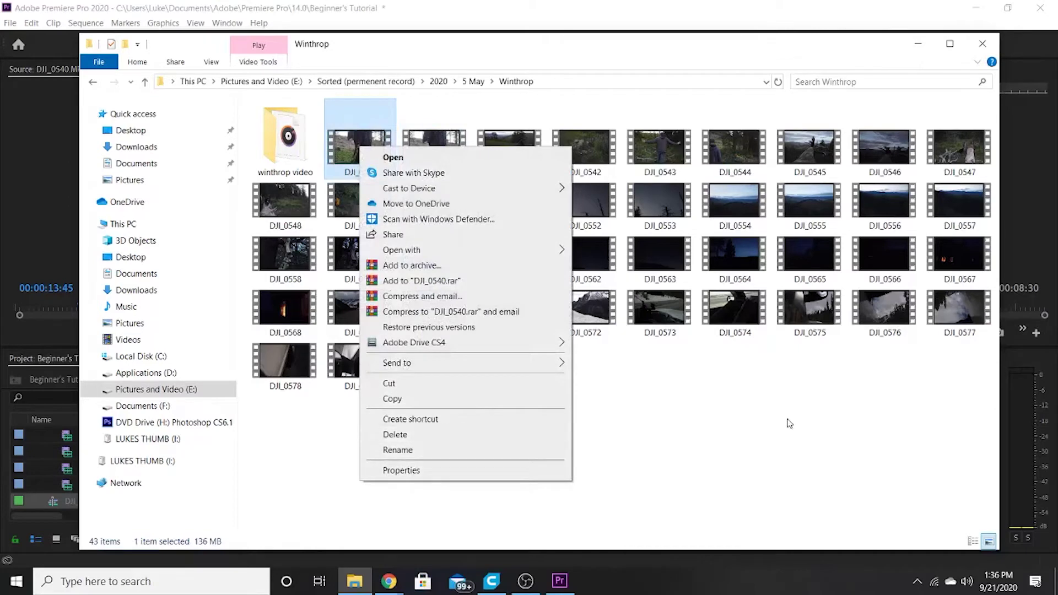
{"action": "left_click", "coordinate": [789, 424]}
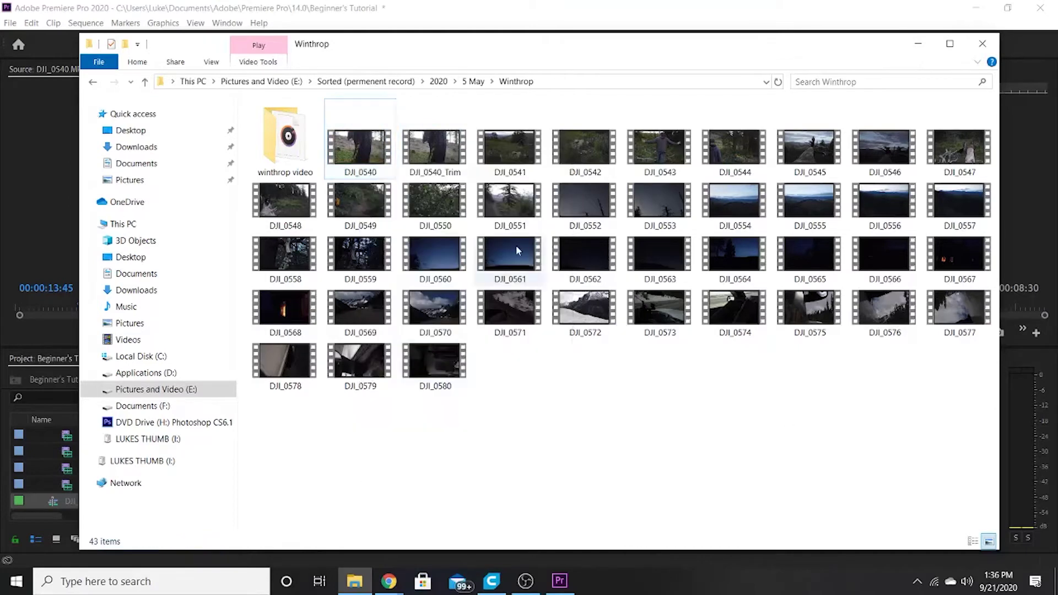
{"action": "left_click", "coordinate": [912, 44]}
- Move the playhead back to the start of the DJI_0540 sequence
{"action": "left_click_drag", "start_coordinate": [581, 393], "coordinate": [546, 397]}
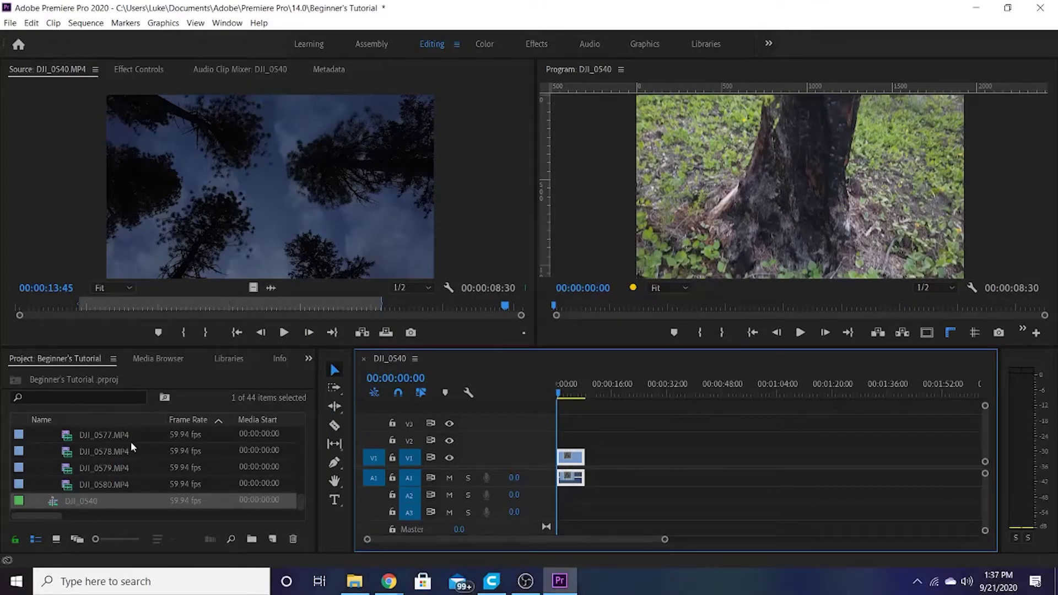
{"action": "mouse_move", "coordinate": [362, 589]}
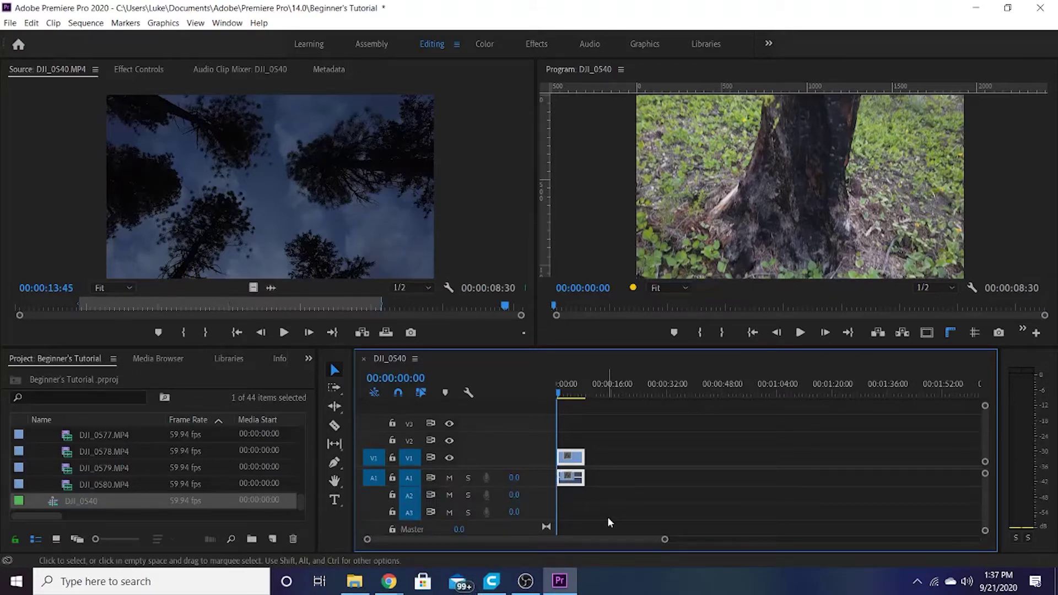
{"action": "left_click", "coordinate": [9, 24]}
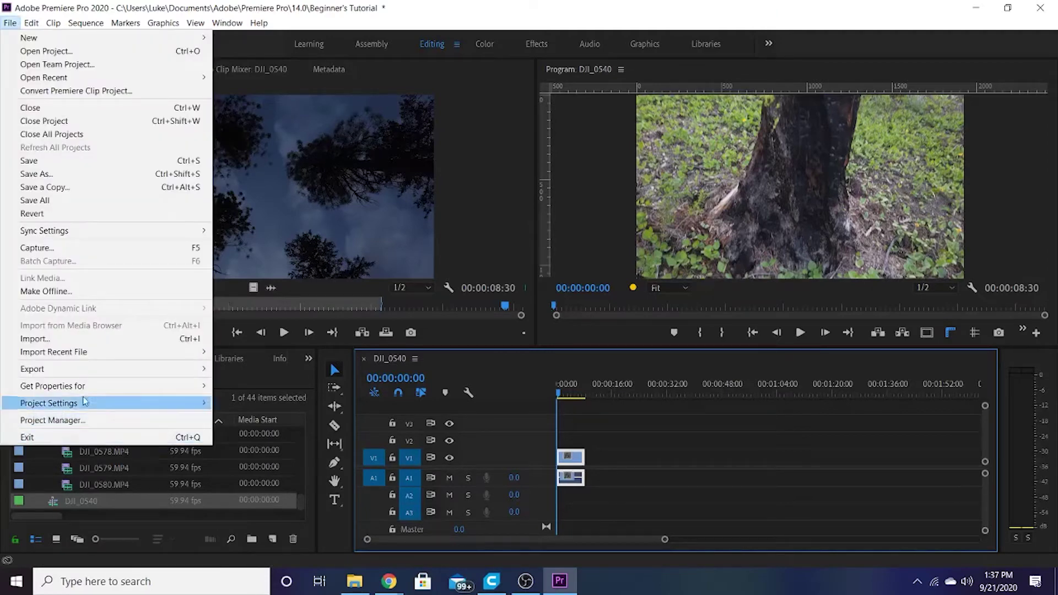
{"action": "left_click", "coordinate": [50, 5]}
{"action": "left_click", "coordinate": [28, 22]}
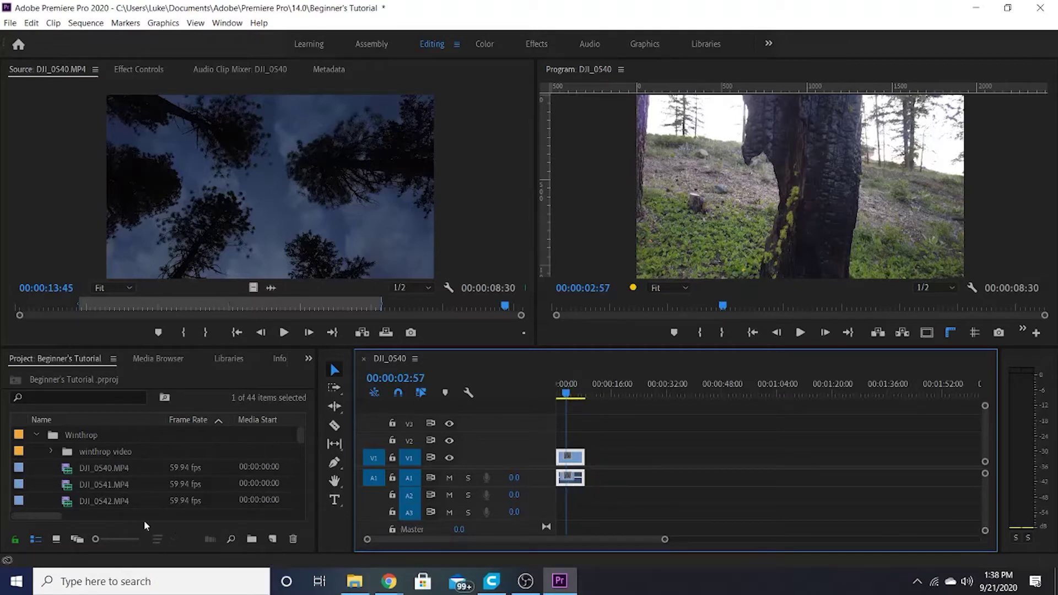
- Load DJI_0541.MP4 into the Source Monitor and play it up to 00:00:04:26
{"action": "left_click", "coordinate": [87, 483]}
{"action": "double_click", "coordinate": [87, 482]}
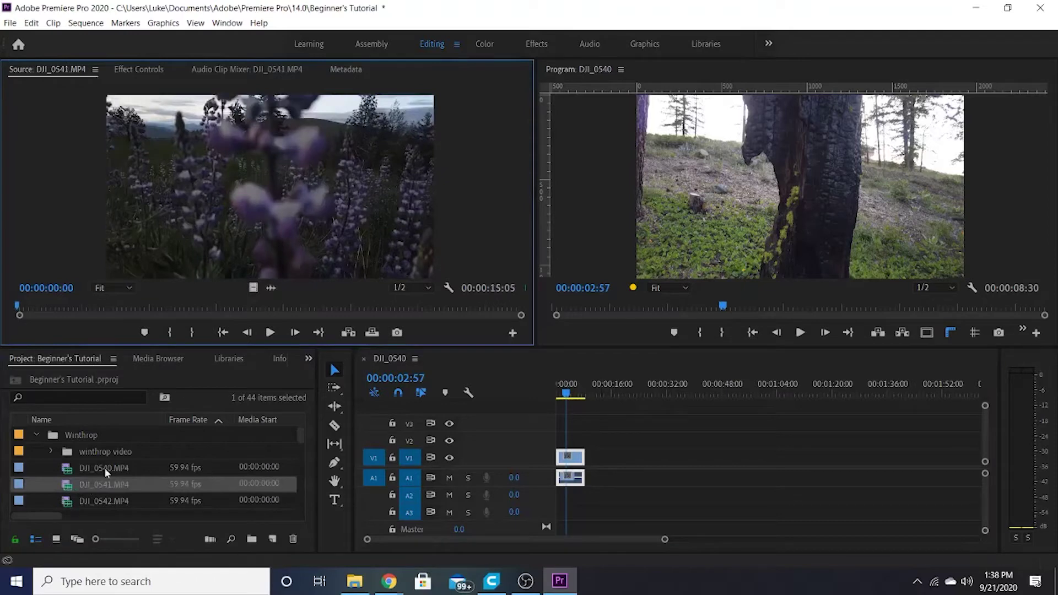
{"action": "left_click", "coordinate": [270, 332]}
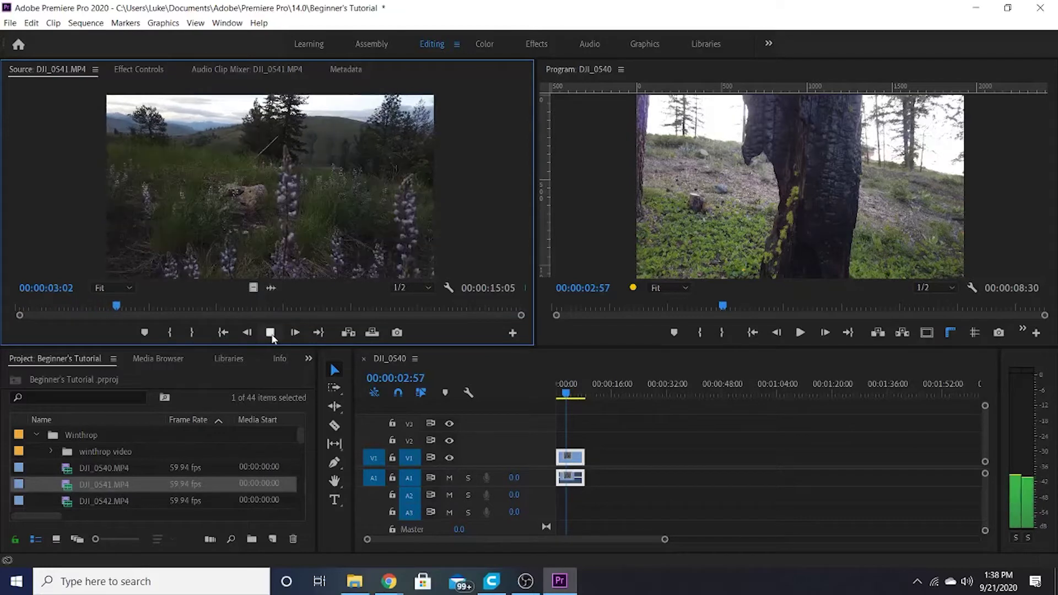
{"action": "left_click", "coordinate": [270, 332]}
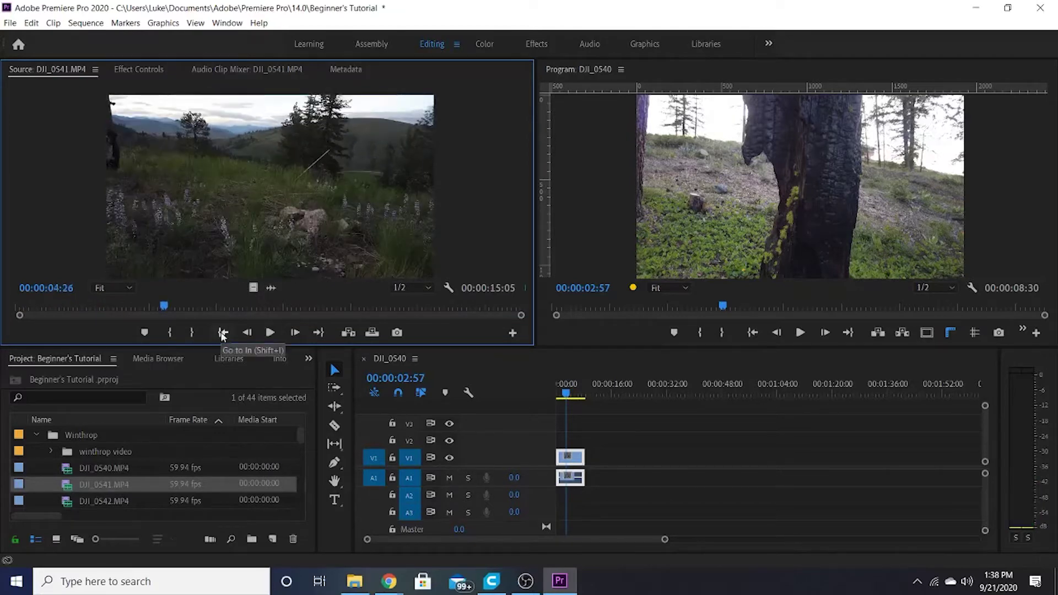
- Jump between the start and end of the DJI_0541 source clip, and step back frame by frame to 00:00:15:00
{"action": "left_click", "coordinate": [223, 333]}
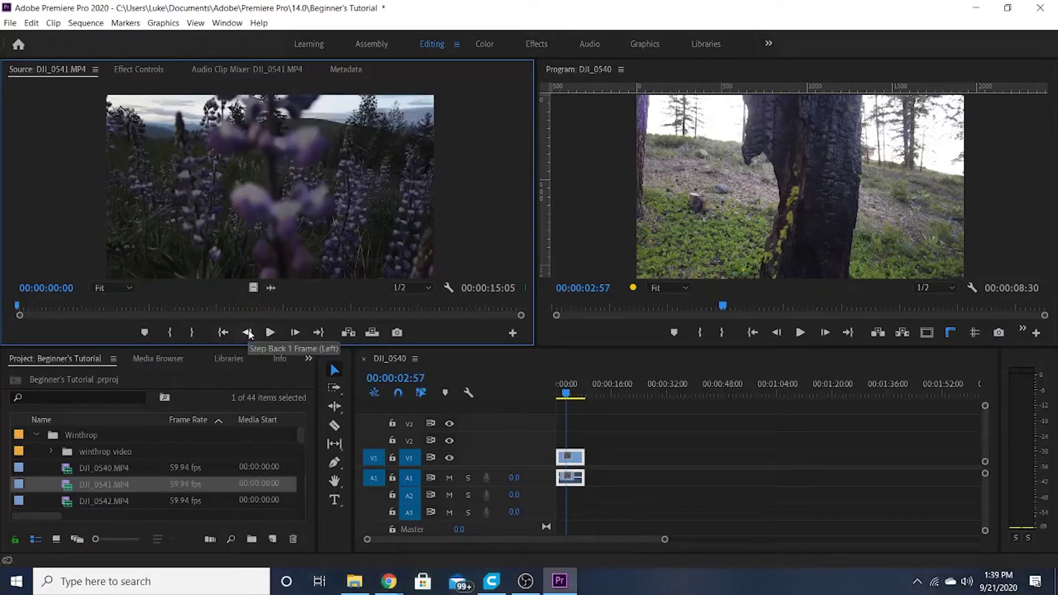
{"action": "left_click", "coordinate": [319, 333]}
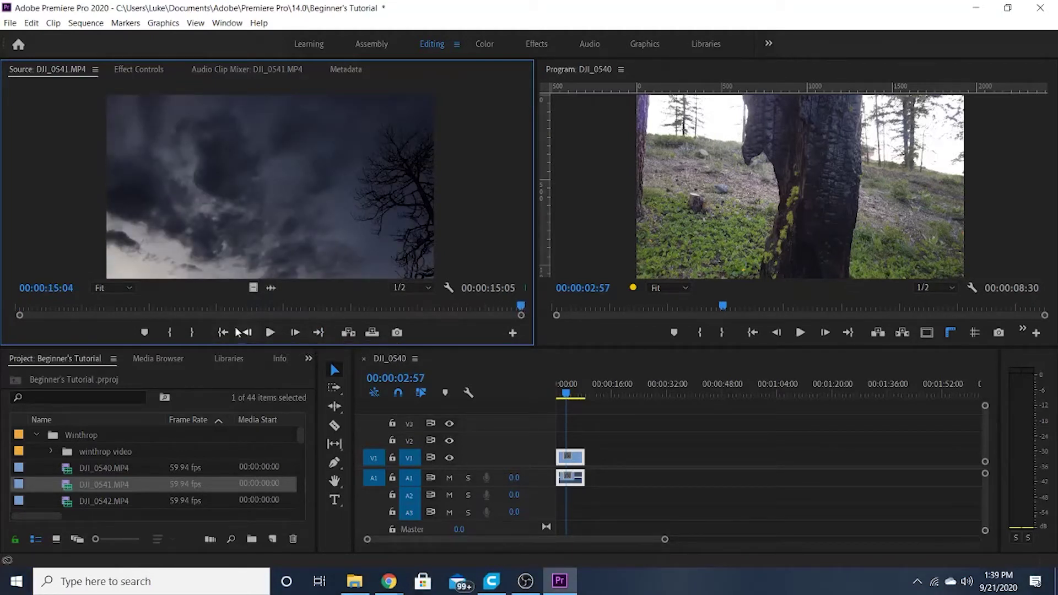
{"action": "left_click", "coordinate": [219, 333]}
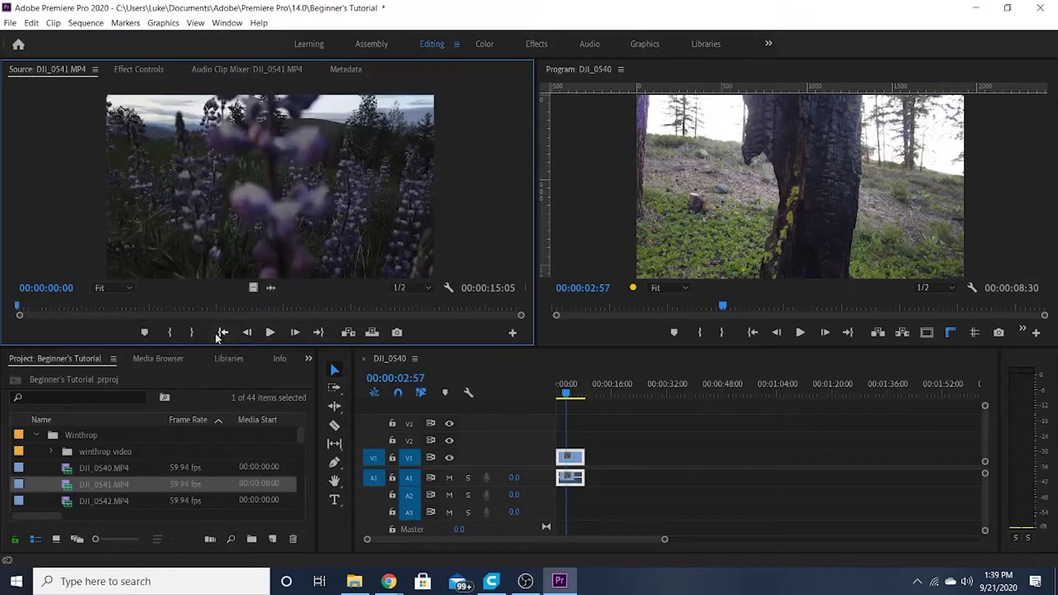
{"action": "left_click", "coordinate": [319, 333]}
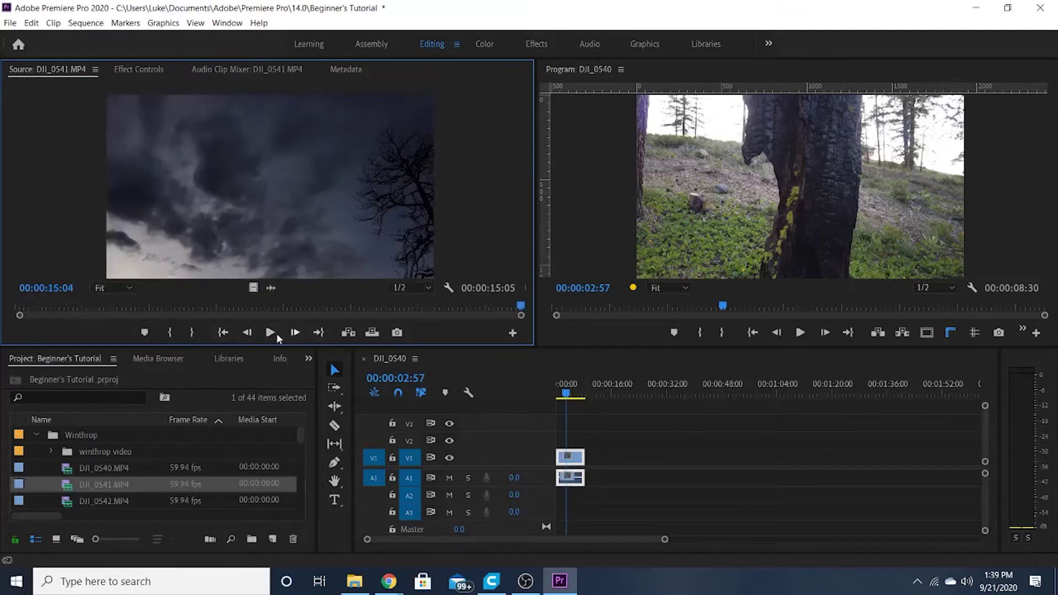
{"action": "left_click", "coordinate": [247, 333]}
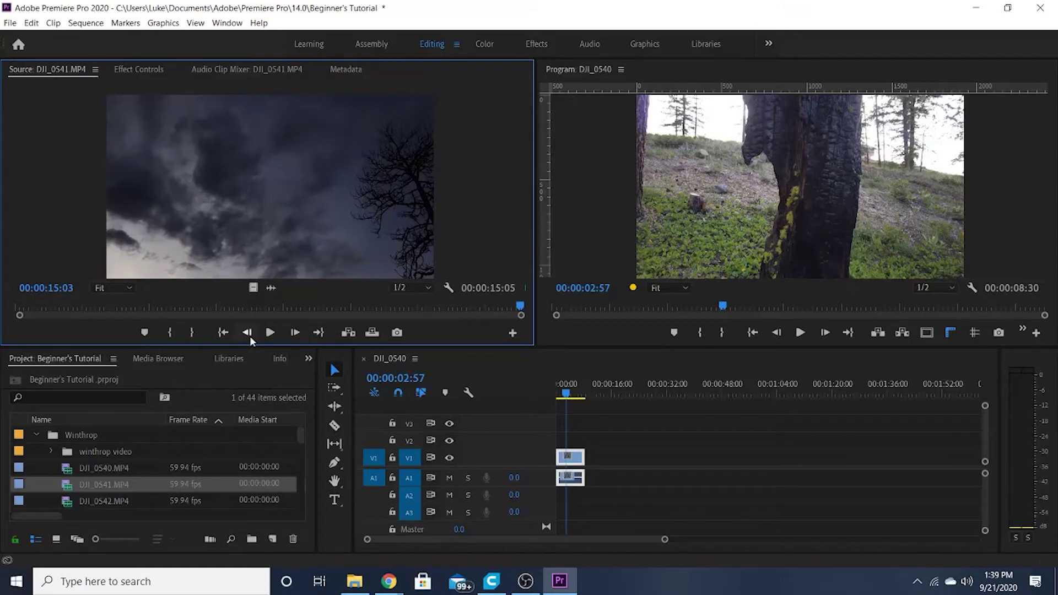
{"action": "left_click", "coordinate": [249, 335]}
{"action": "left_click", "coordinate": [250, 335]}
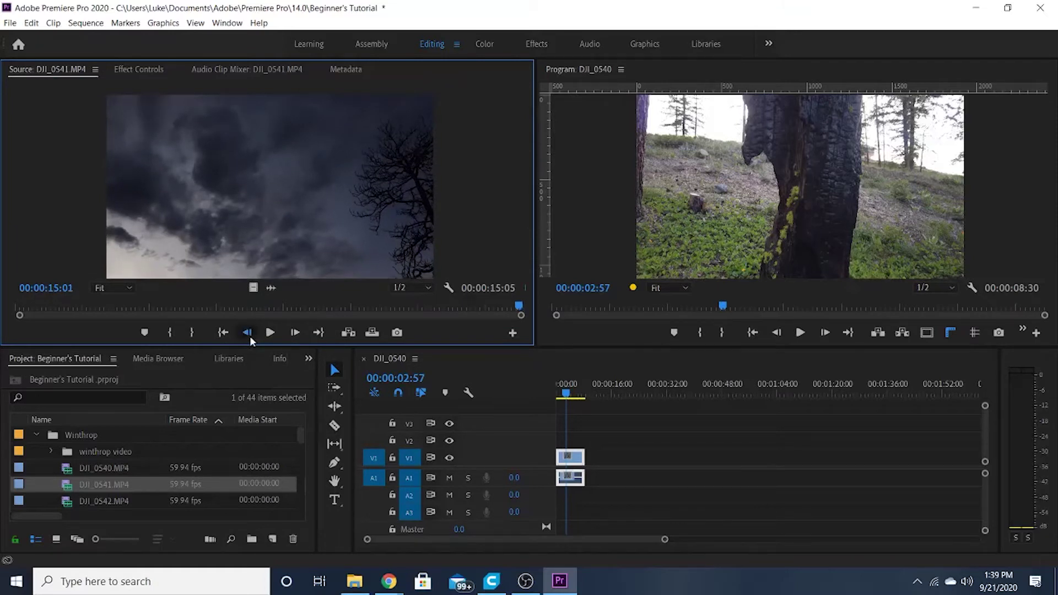
{"action": "left_click", "coordinate": [250, 335]}
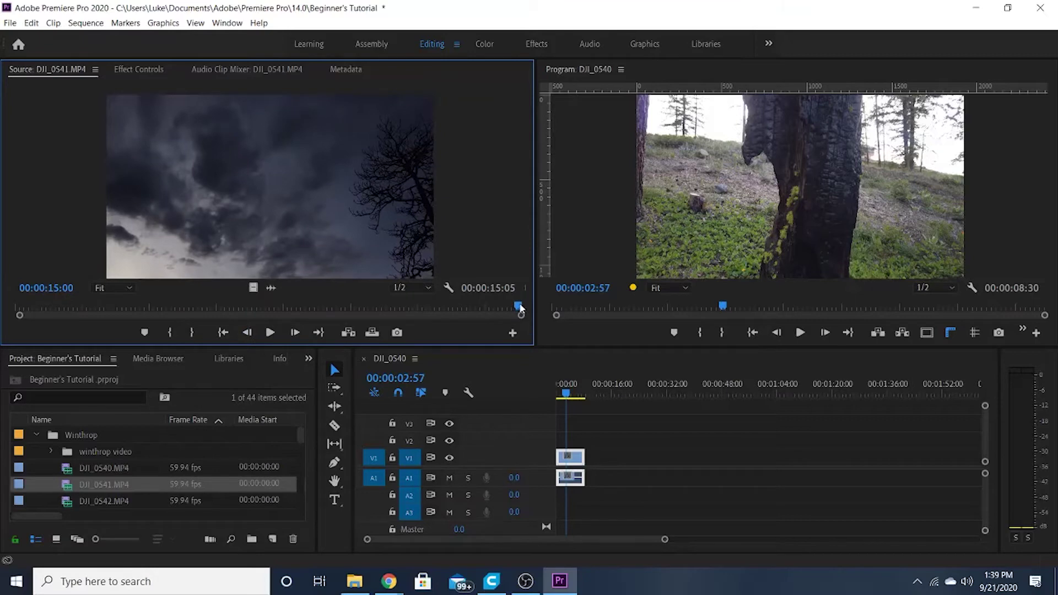
- Return to the beginning of the DJI_0541 source clip, and set its Out point at 00:00:04:26
{"action": "left_click_drag", "start_coordinate": [520, 308], "coordinate": [22, 321]}
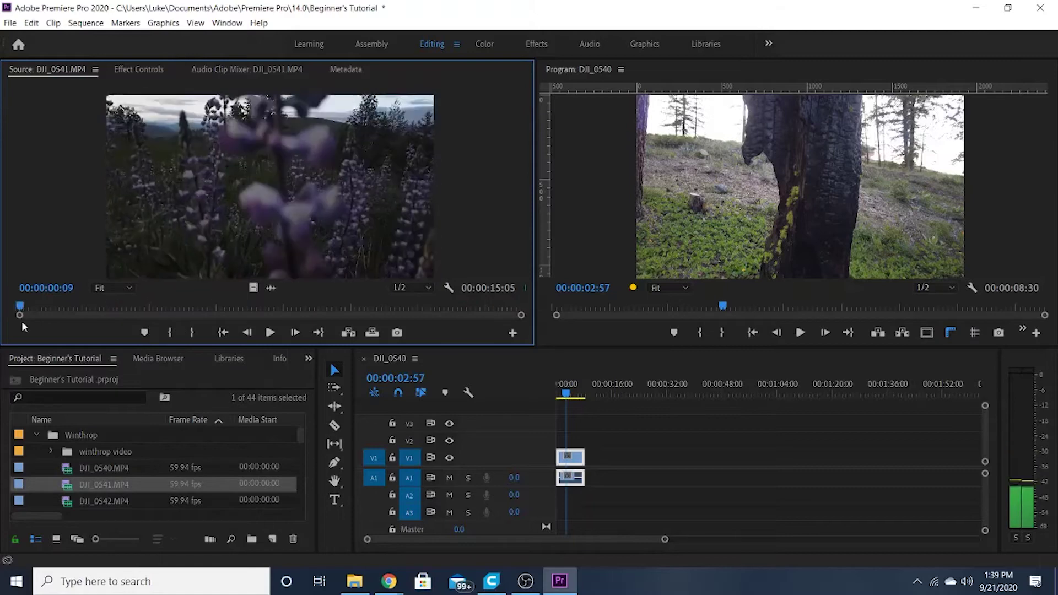
{"action": "left_click", "coordinate": [270, 333]}
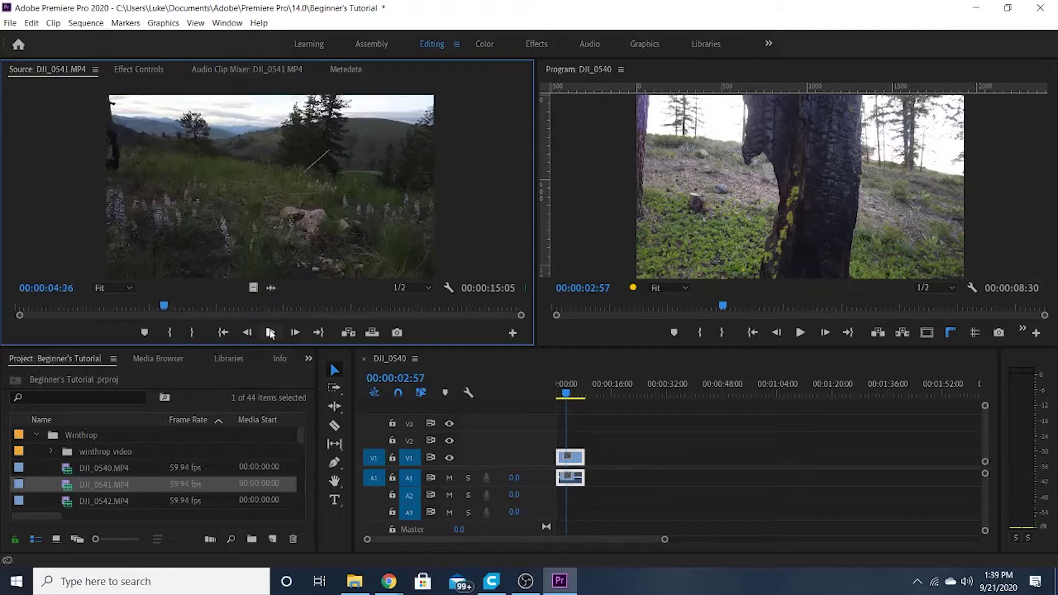
{"action": "key", "text": "o"}
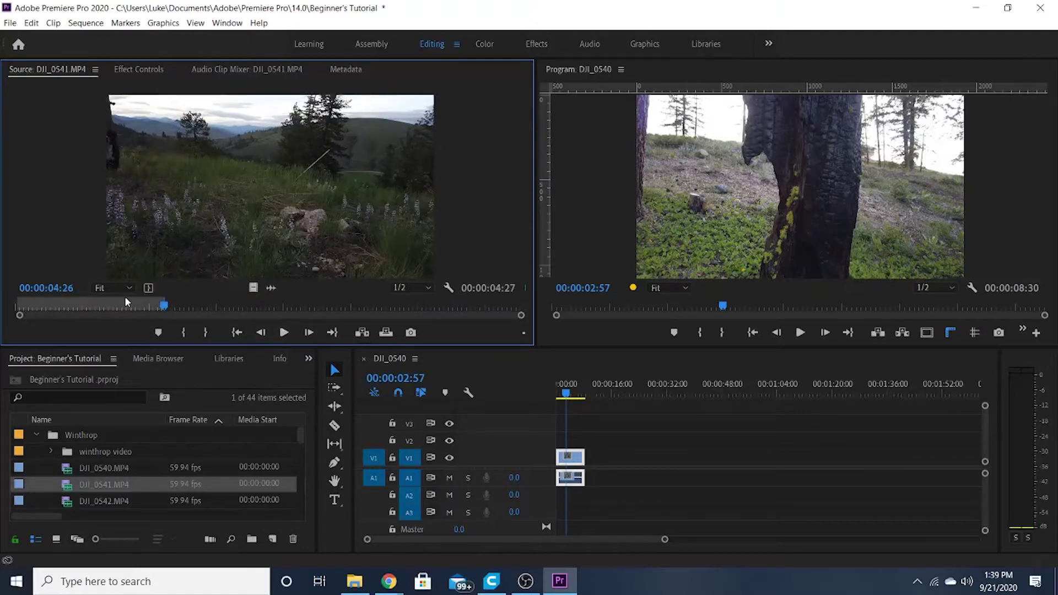
- Add only the video of the trimmed DJI_0541 clip to V1, directly against the end of the first clip
{"action": "left_click", "coordinate": [253, 288]}
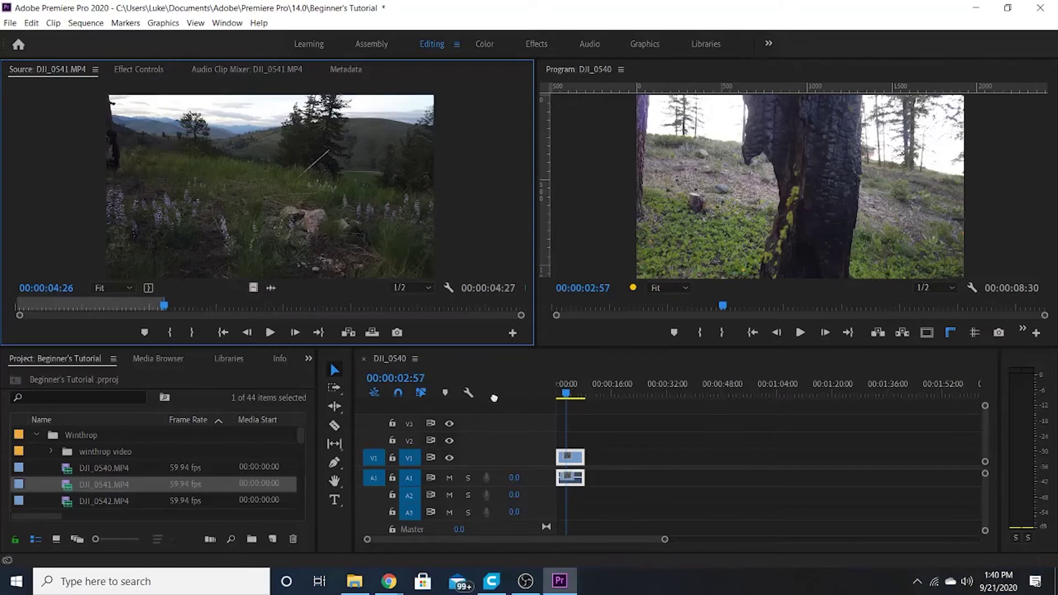
{"action": "left_click_drag", "start_coordinate": [494, 398], "coordinate": [604, 457]}
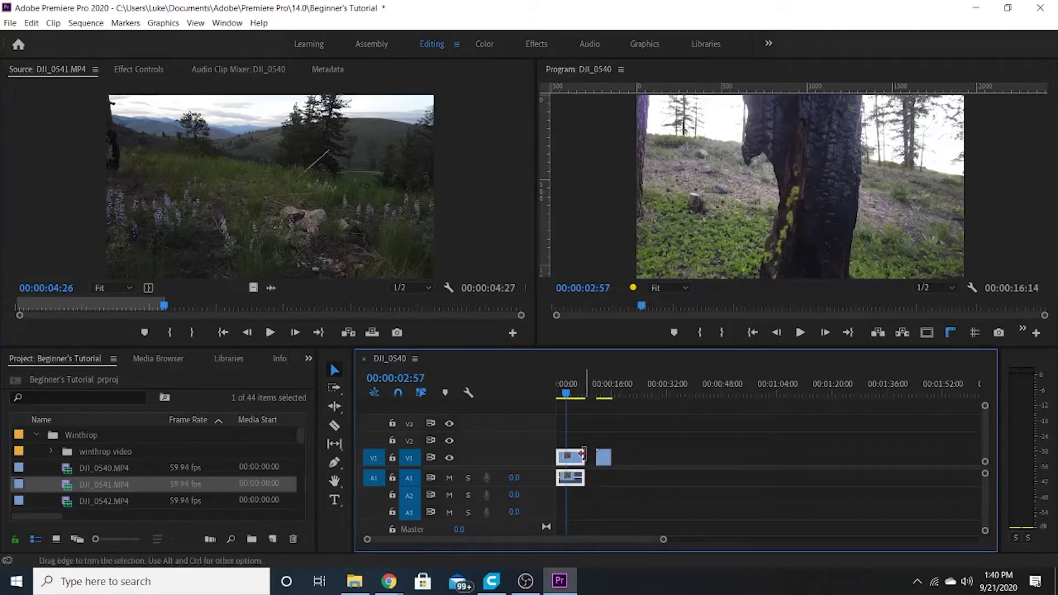
{"action": "left_click_drag", "start_coordinate": [604, 458], "coordinate": [594, 462]}
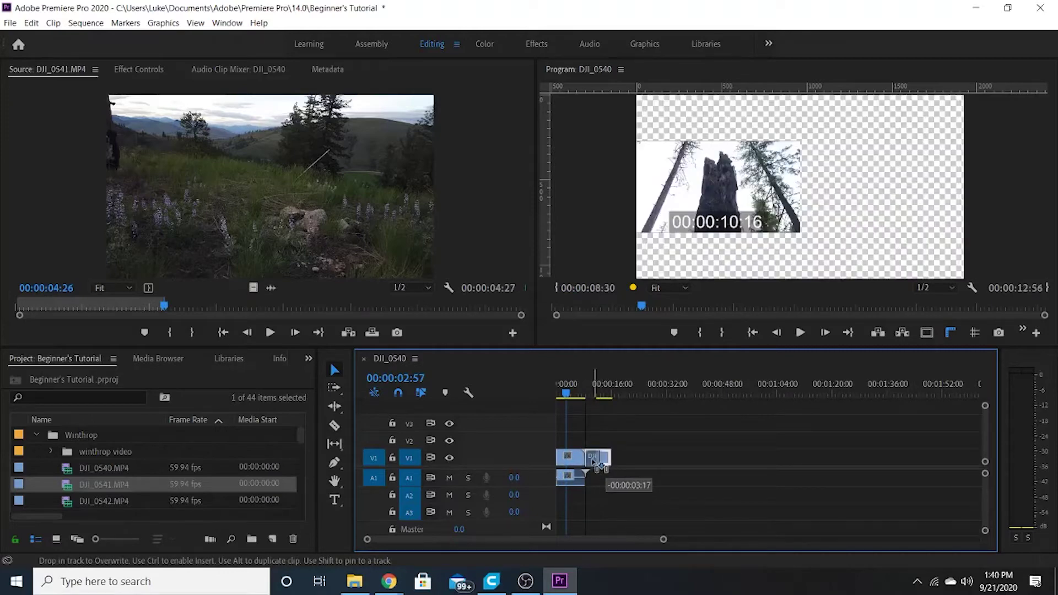
{"action": "left_click_drag", "start_coordinate": [594, 462], "coordinate": [594, 462]}
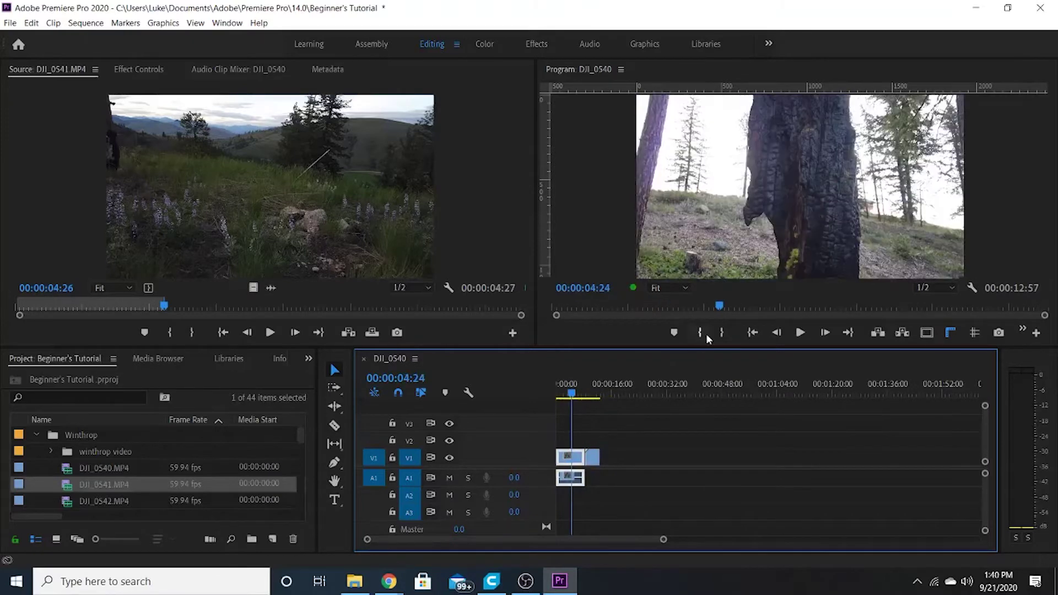
- Play the DJI_0540 sequence across the cut between the two clips, and return the playhead to the sequence start
{"action": "left_click", "coordinate": [800, 332]}
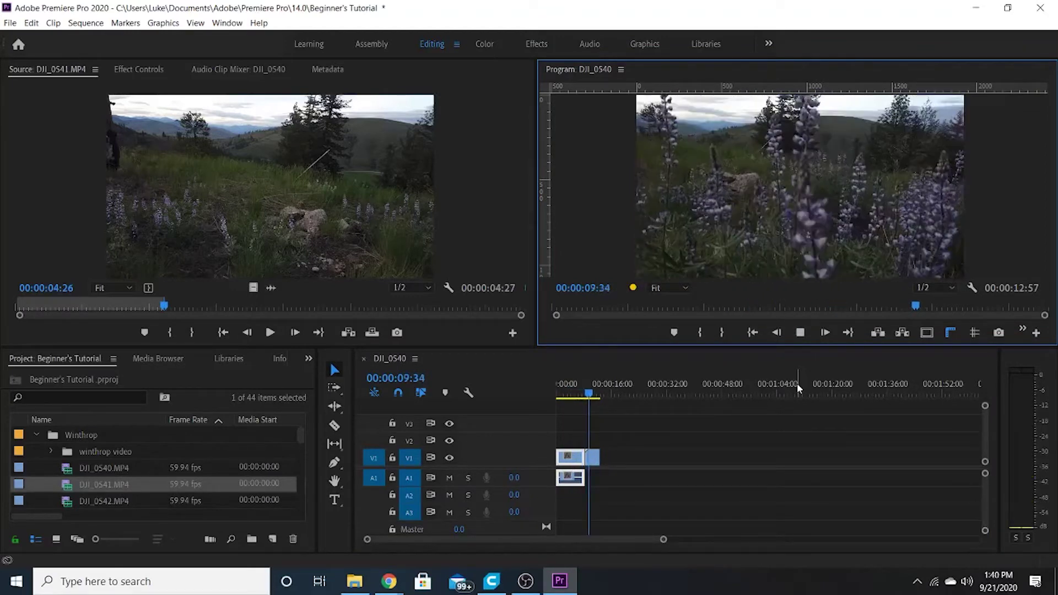
{"action": "key", "text": "space"}
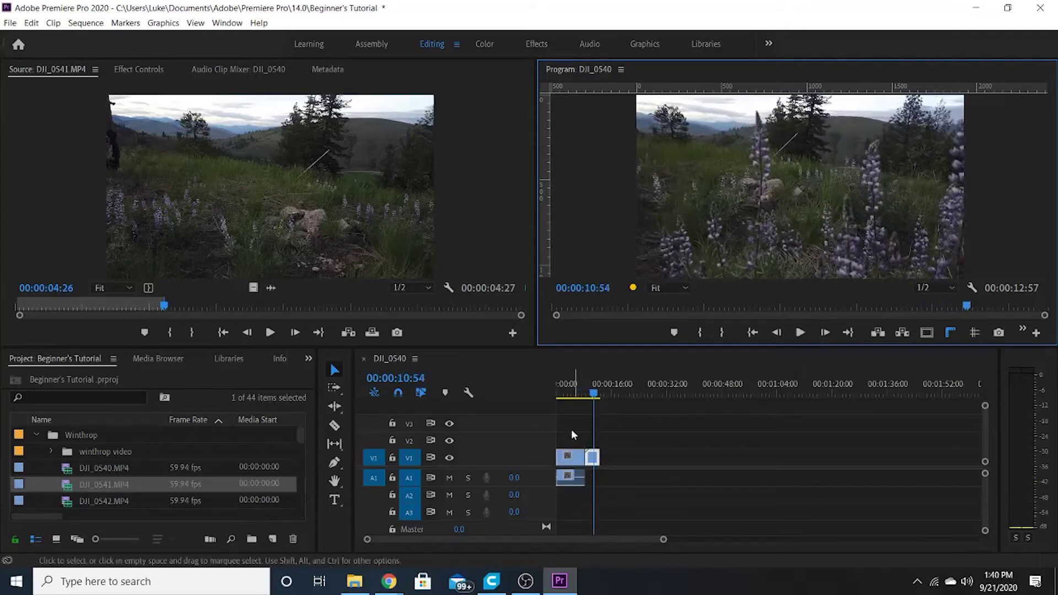
{"action": "left_click_drag", "start_coordinate": [594, 396], "coordinate": [508, 394]}
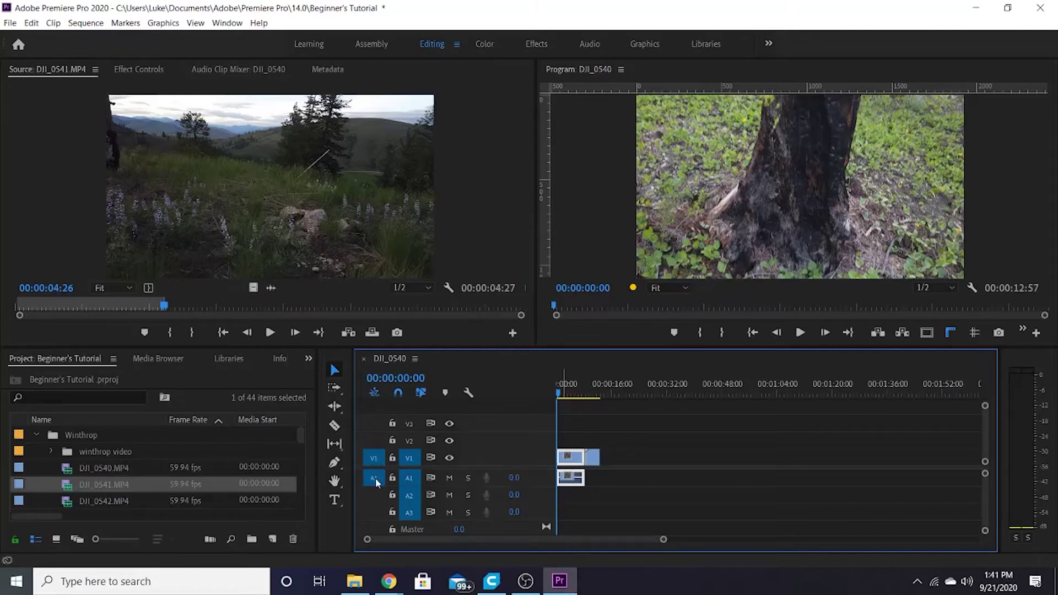
- Delete the DJI_0541 clip from V1 and add it again after the first clip with A1 source patching turned off
{"action": "left_click", "coordinate": [593, 458]}
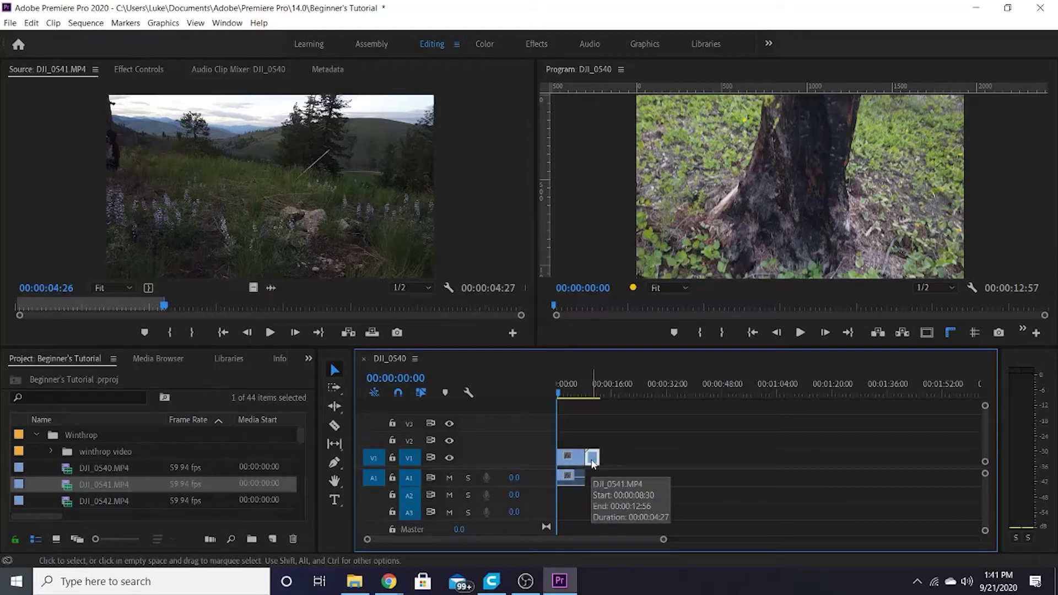
{"action": "key", "text": "Delete"}
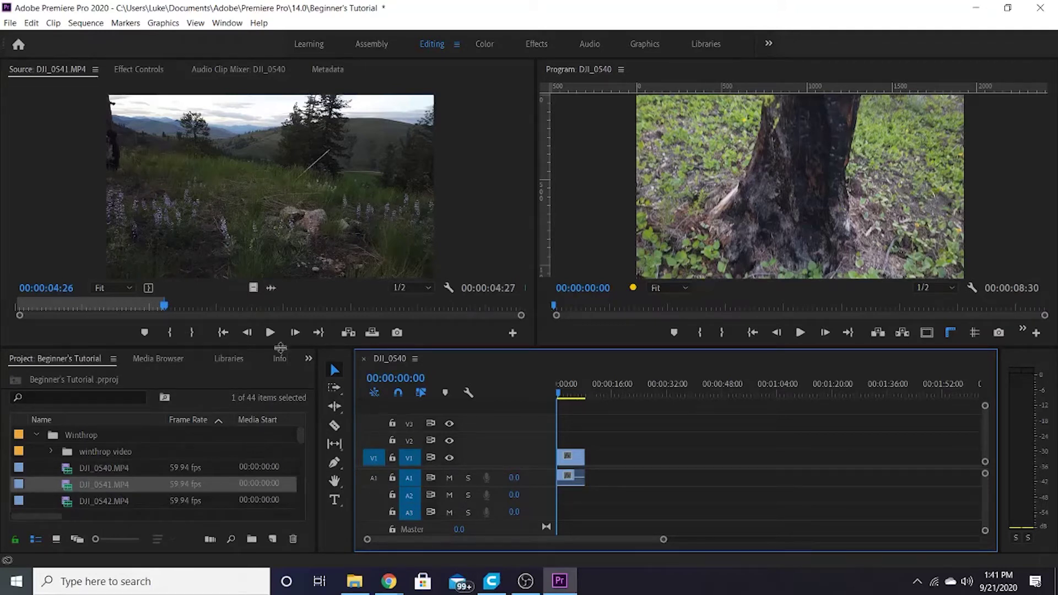
{"action": "left_click", "coordinate": [237, 175]}
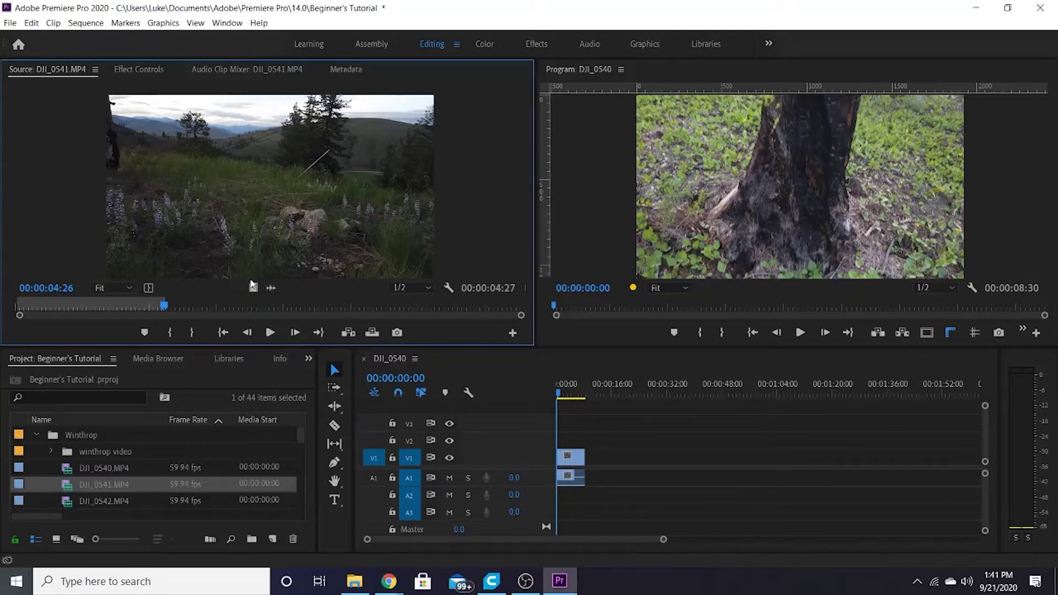
{"action": "left_click_drag", "start_coordinate": [253, 206], "coordinate": [374, 478]}
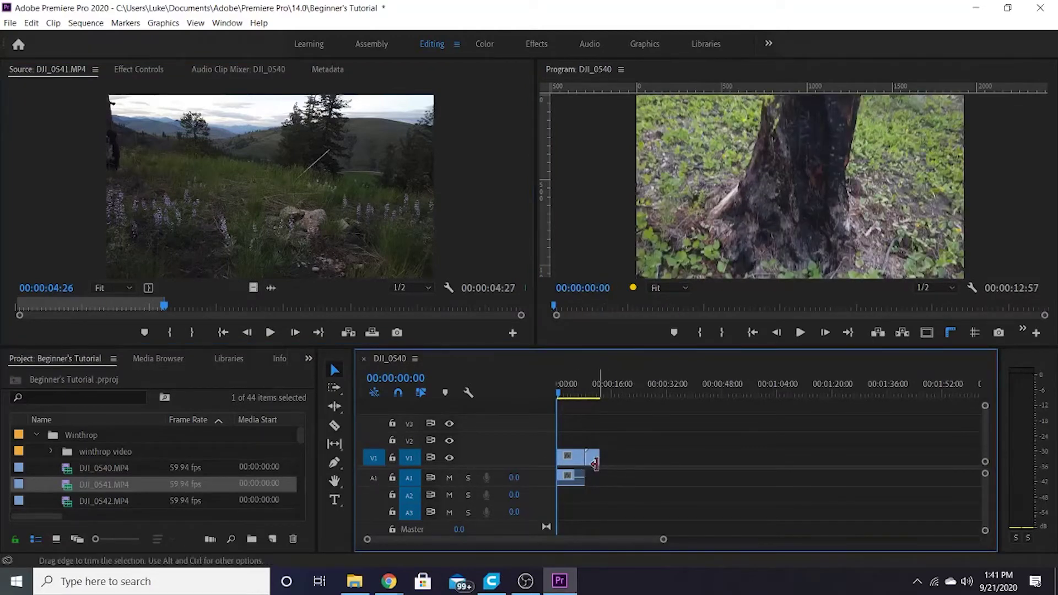
- Turn A1 source patching back on and add DJI_0541 with both video and audio after the last clip
{"action": "left_click", "coordinate": [375, 478]}
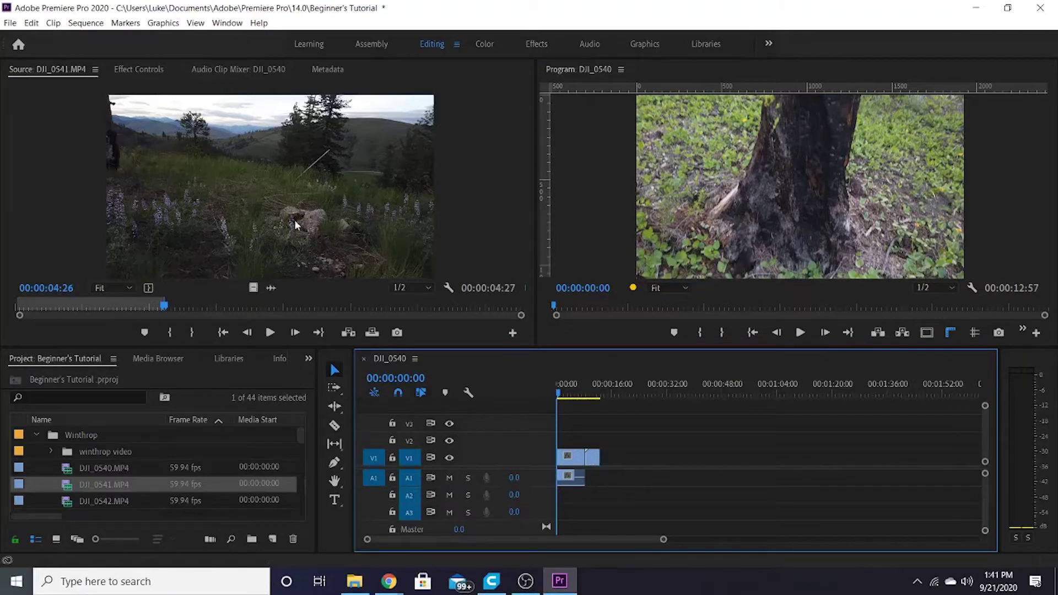
{"action": "left_click_drag", "start_coordinate": [353, 264], "coordinate": [606, 462]}
- Delete both DJI_0541 clips from the sequence, leaving only the first clip
{"action": "left_click", "coordinate": [608, 455]}
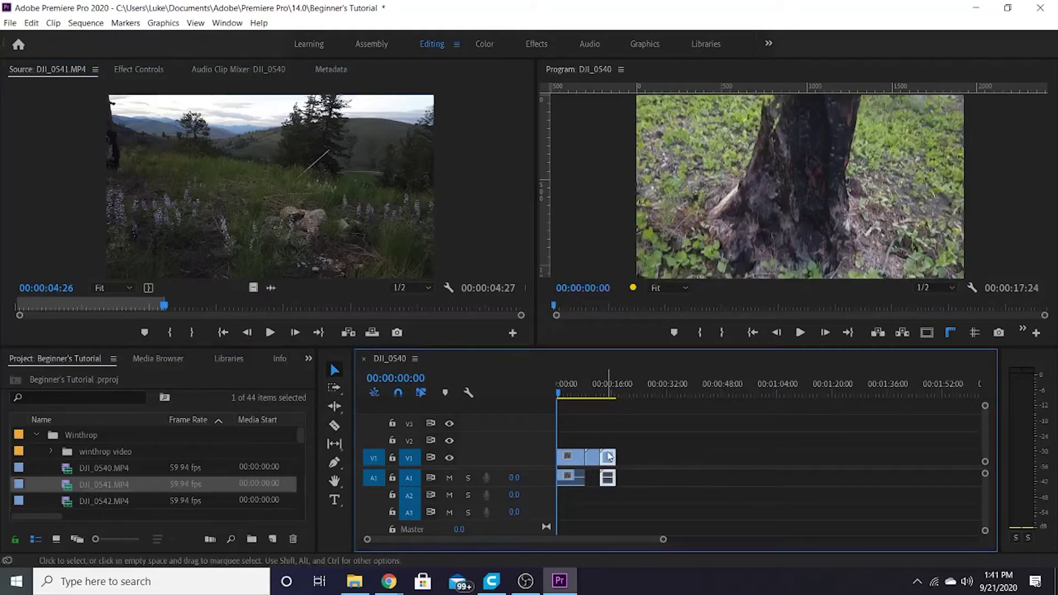
{"action": "key", "text": "Delete"}
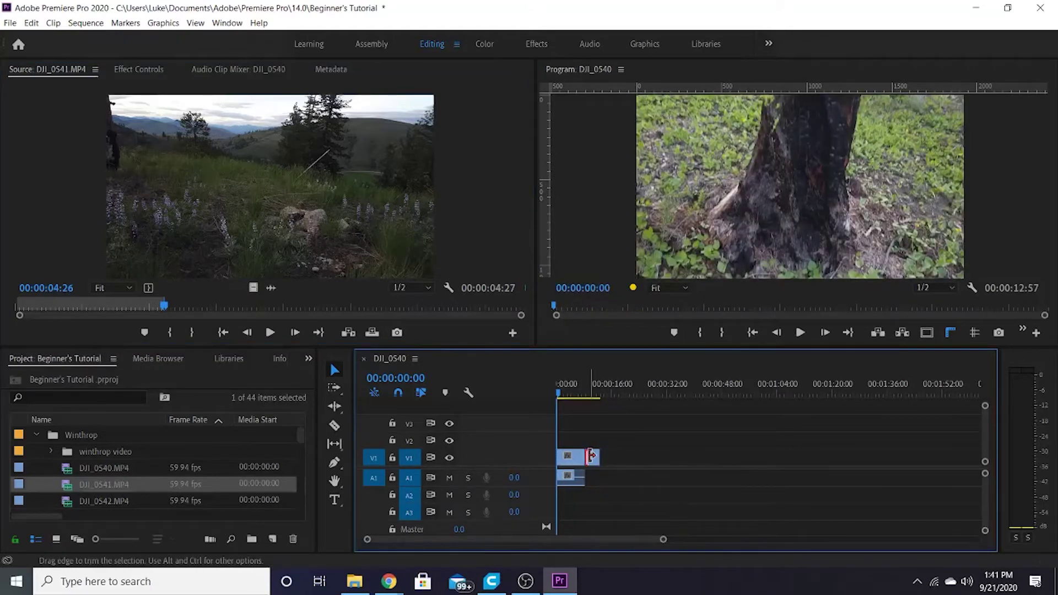
{"action": "left_click", "coordinate": [593, 457]}
{"action": "key", "text": "Delete"}
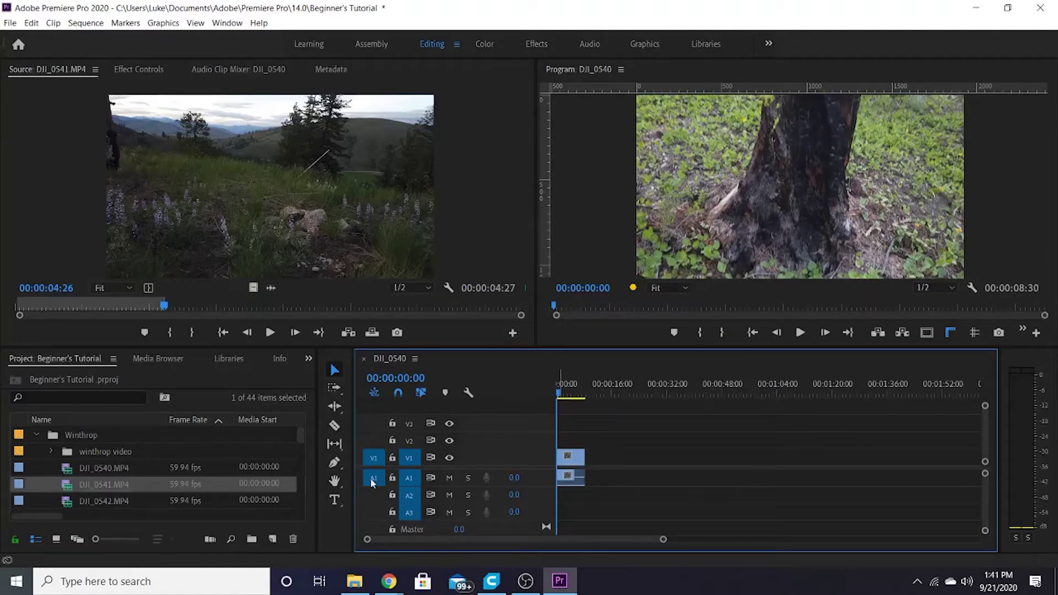
- Add only the audio of DJI_0541 to A1 with V1 source patching turned off, and delete that audio clip
{"action": "left_click", "coordinate": [376, 460]}
{"action": "left_click_drag", "start_coordinate": [268, 176], "coordinate": [602, 478]}
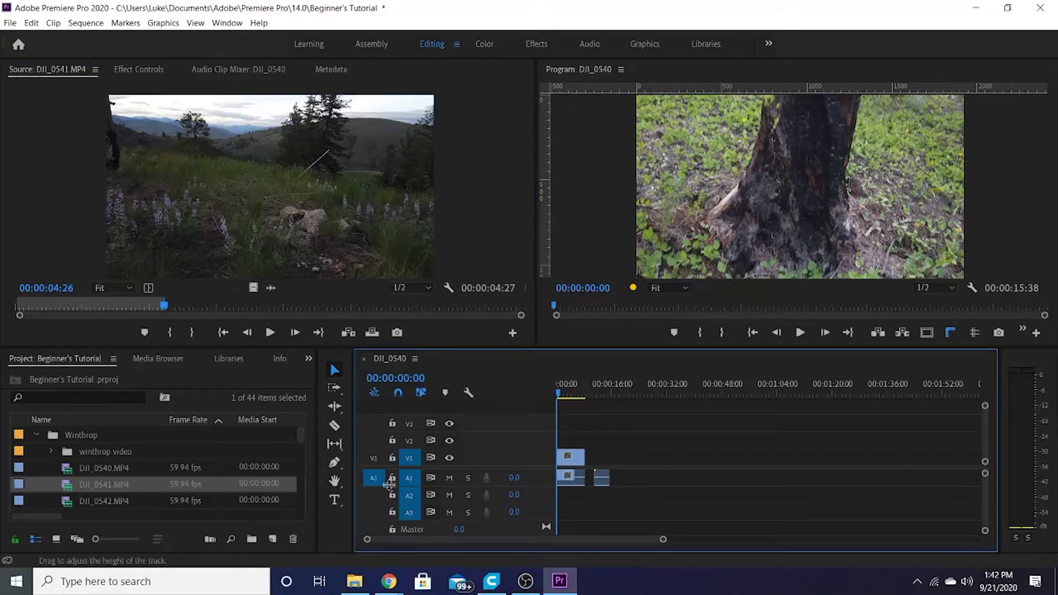
{"action": "left_click", "coordinate": [601, 478]}
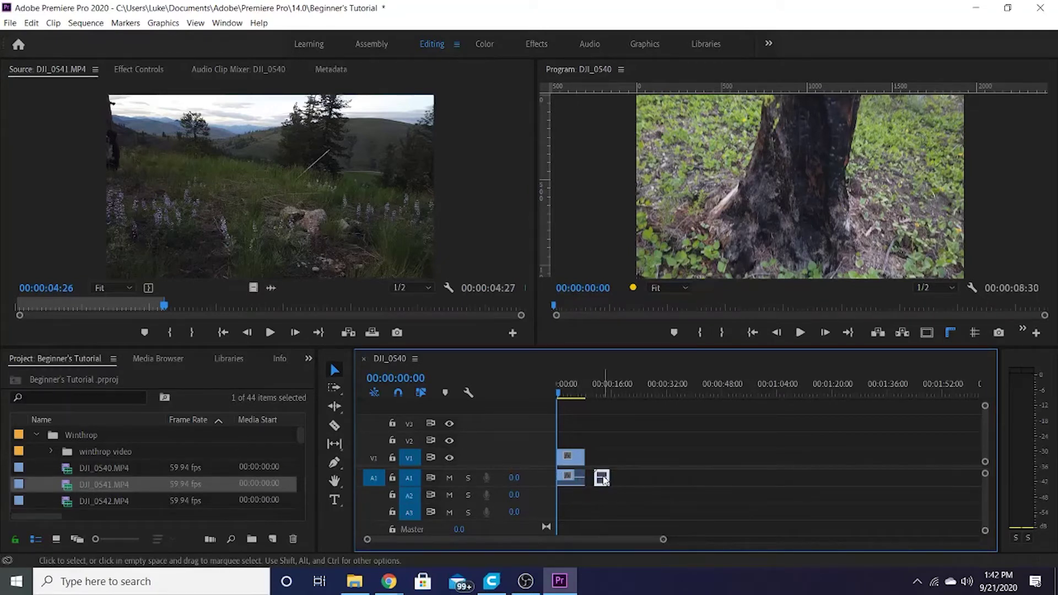
{"action": "key", "text": "Delete"}
- Turn V1 source patching back on, and try adding DJI_0541 with video and audio before deleting it from the sequence
{"action": "left_click", "coordinate": [373, 460]}
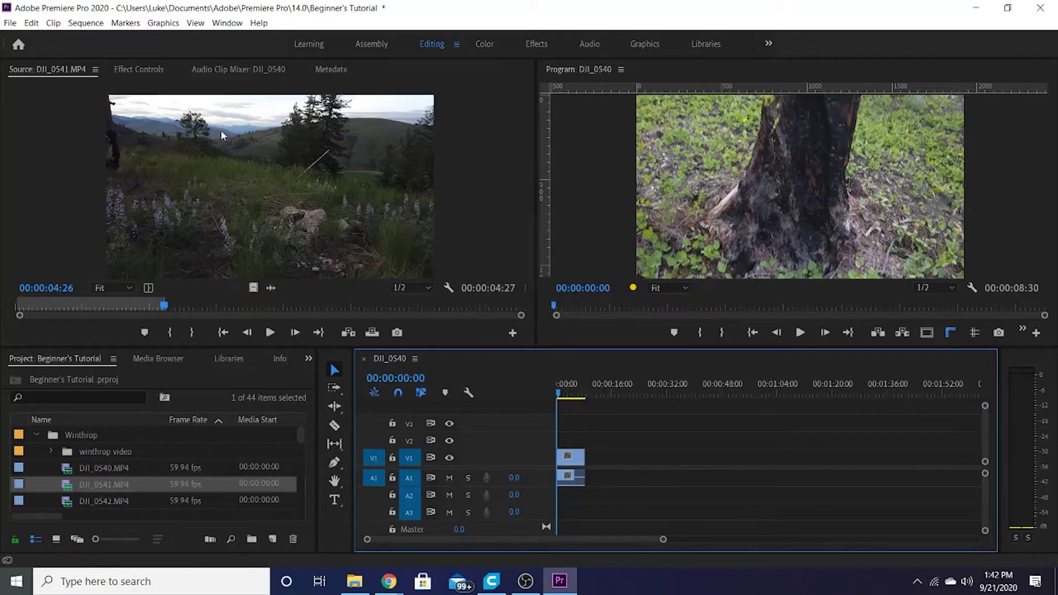
{"action": "left_click_drag", "start_coordinate": [221, 130], "coordinate": [638, 466]}
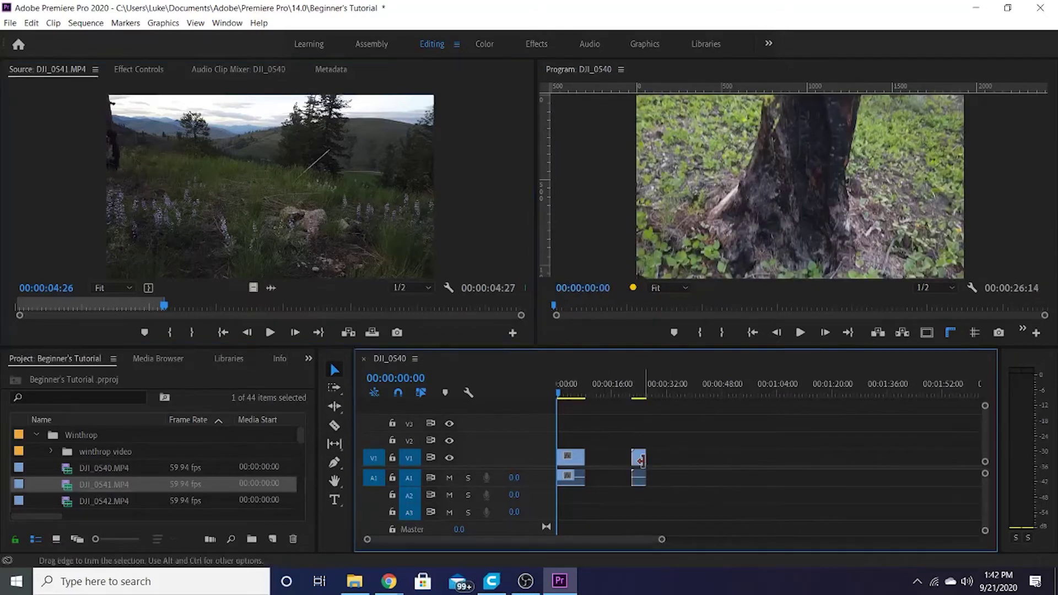
{"action": "left_click", "coordinate": [638, 459]}
{"action": "key", "text": "Delete"}
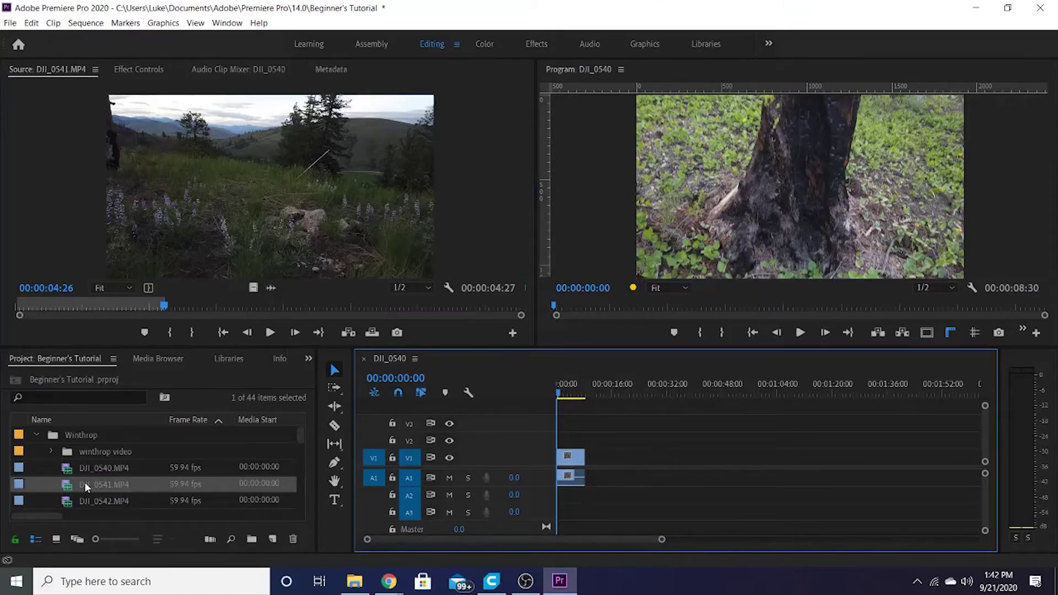
- Add DJI_0542 with video and audio directly after the first clip in the sequence
{"action": "scroll", "coordinate": [84, 482], "scroll_direction": "down", "scroll_amount": 1}
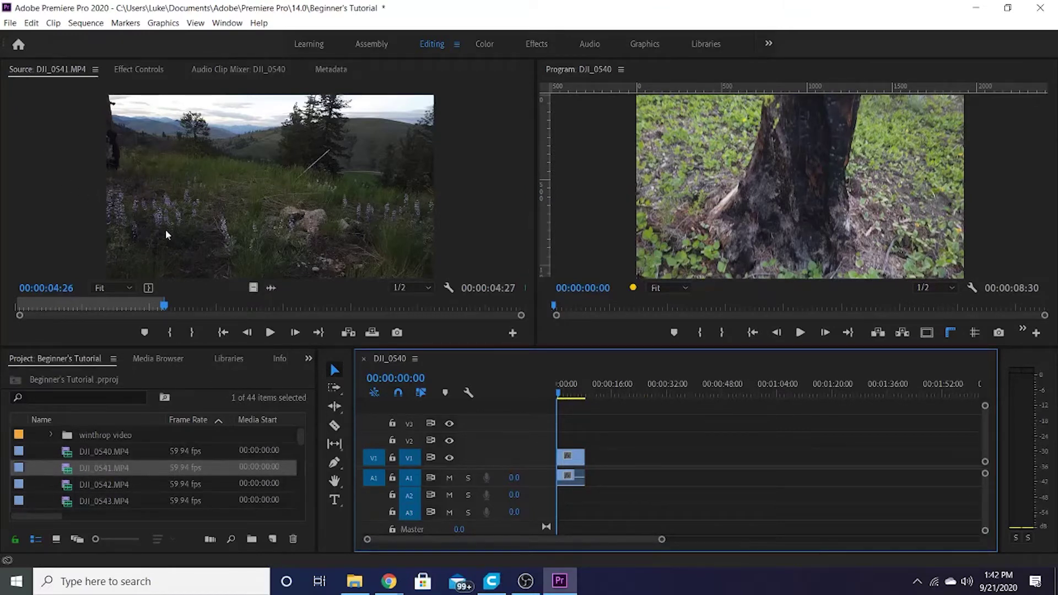
{"action": "left_click", "coordinate": [88, 466]}
{"action": "left_click", "coordinate": [114, 484]}
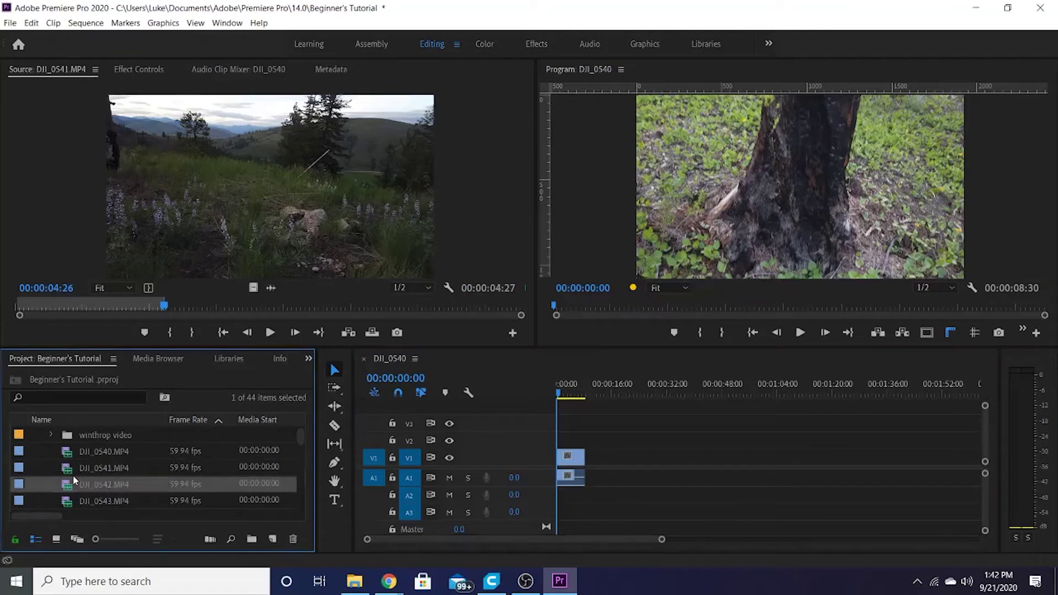
{"action": "left_click_drag", "start_coordinate": [78, 487], "coordinate": [588, 477]}
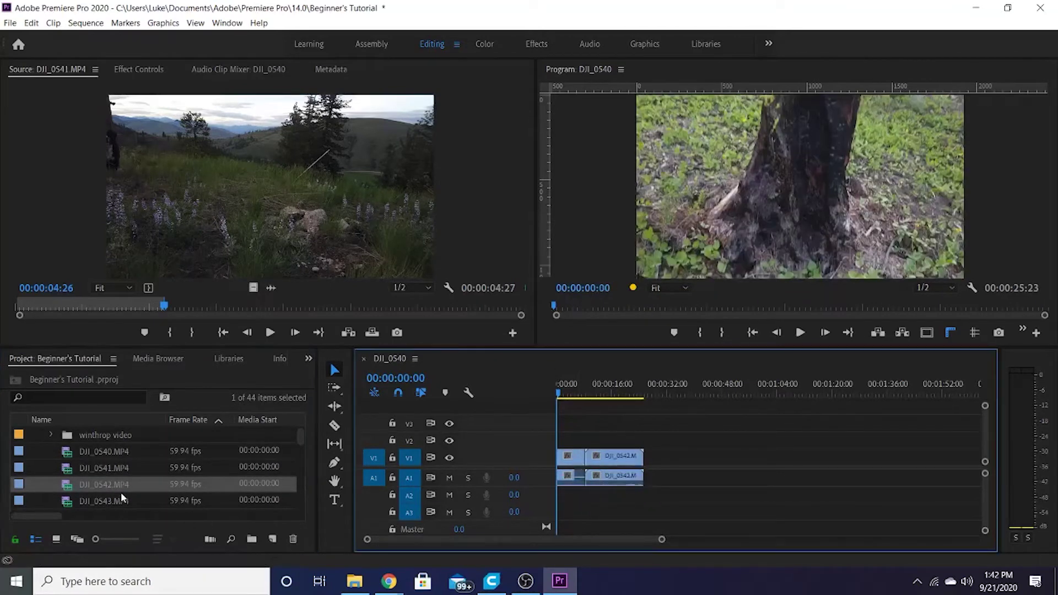
- Play part of DJI_0542 in the sequence and trim its end back to the playhead at 00:00:13:07
{"action": "left_click_drag", "start_coordinate": [556, 386], "coordinate": [596, 408]}
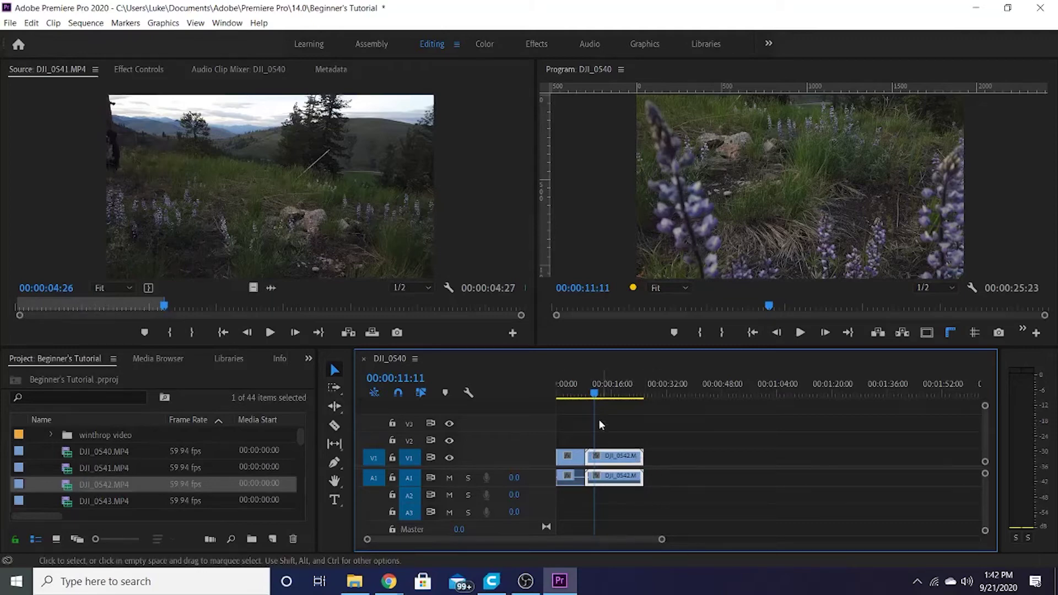
{"action": "key", "text": "space"}
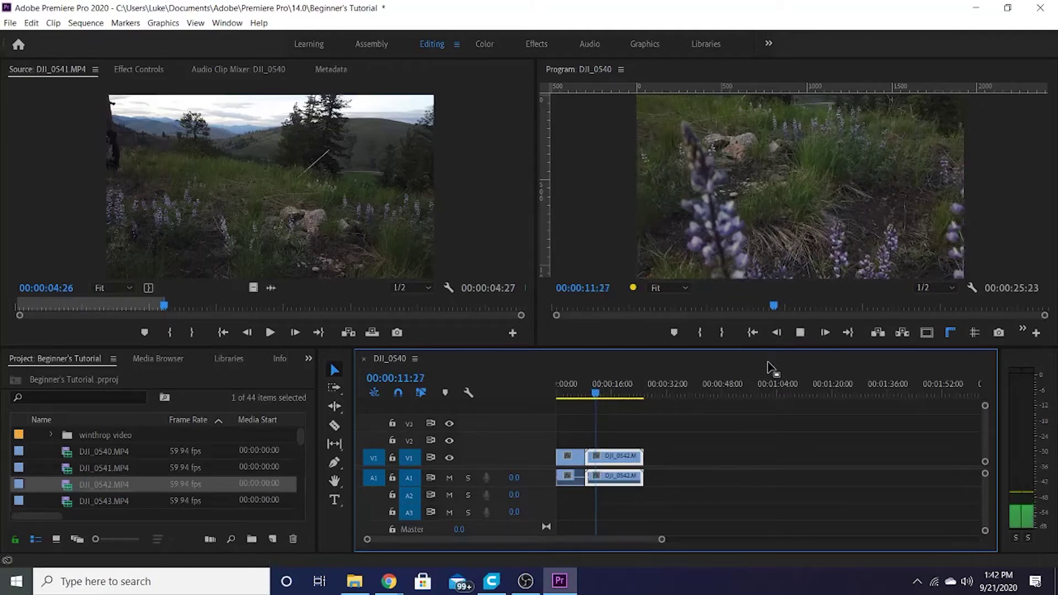
{"action": "key", "text": "space"}
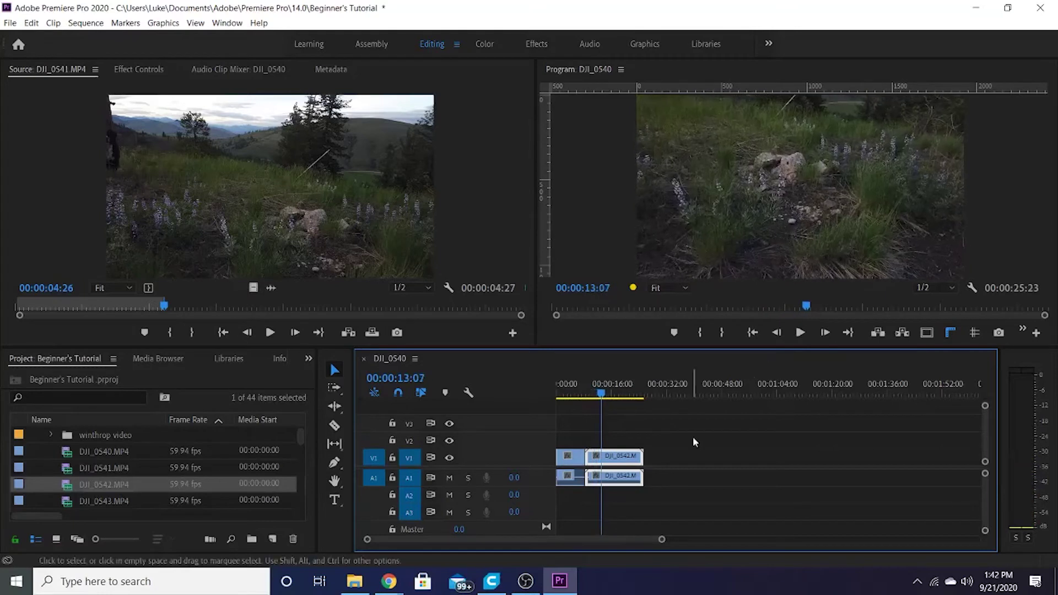
{"action": "left_click", "coordinate": [639, 458]}
{"action": "left_click_drag", "start_coordinate": [639, 458], "coordinate": [600, 462]}
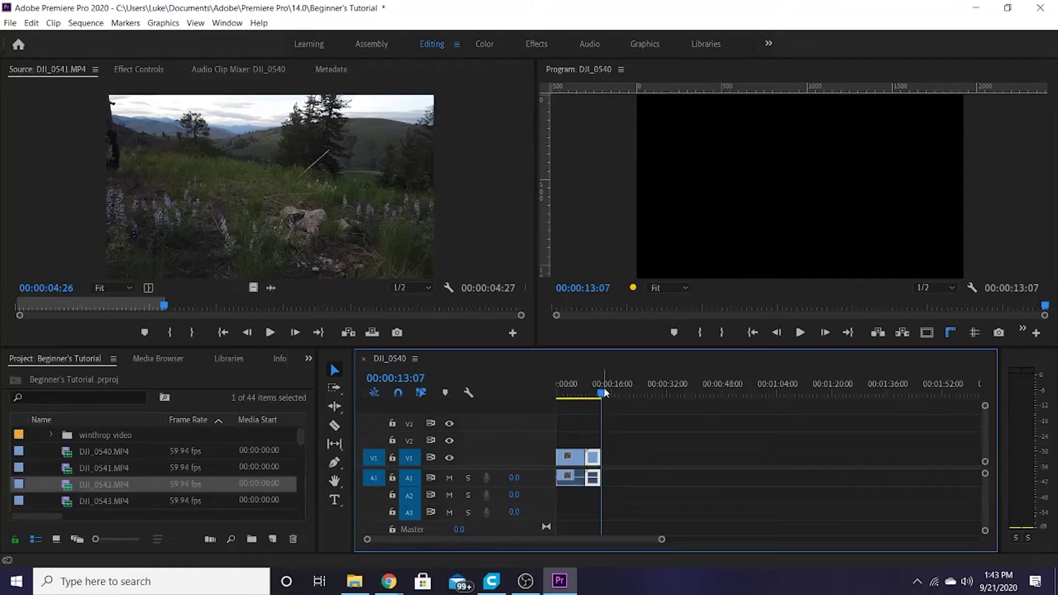
- Scrub back into the first clip and undo the trim on the end of DJI_0542
{"action": "left_click_drag", "start_coordinate": [603, 394], "coordinate": [578, 397]}
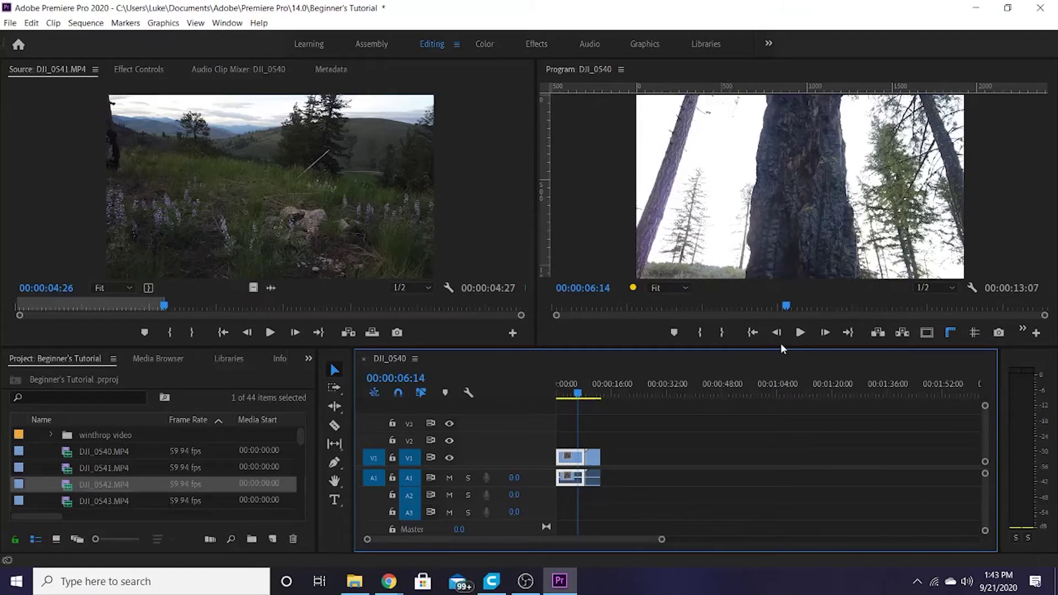
{"action": "key", "text": "ctrl+s"}
{"action": "key", "text": "ctrl+z"}
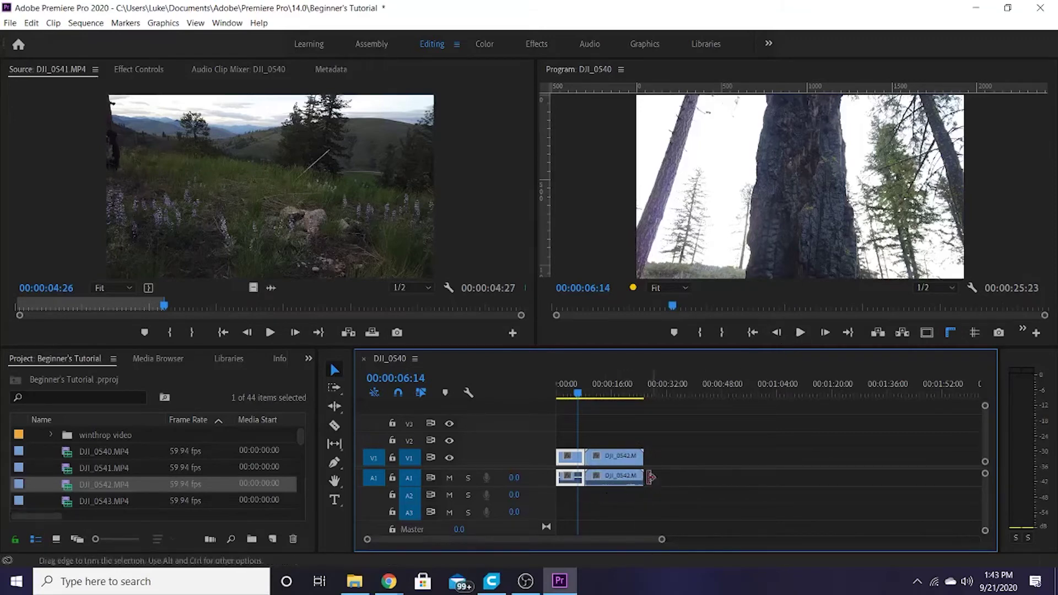
- Trim the start of DJI_0542 to the playhead at 00:00:17:11 and move the clip back against the first clip
{"action": "left_click", "coordinate": [668, 394]}
{"action": "left_click_drag", "start_coordinate": [672, 417], "coordinate": [618, 433]}
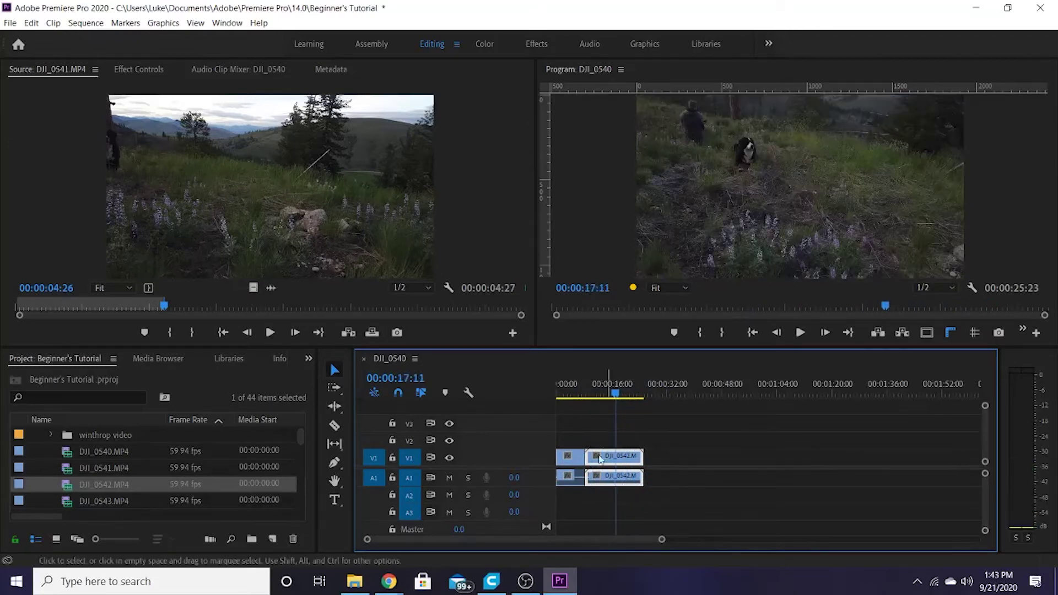
{"action": "left_click", "coordinate": [588, 471]}
{"action": "mouse_move", "coordinate": [591, 470]}
{"action": "left_mouse_down"}
{"action": "mouse_move", "coordinate": [634, 465]}
{"action": "mouse_move", "coordinate": [611, 465]}
{"action": "left_mouse_up"}
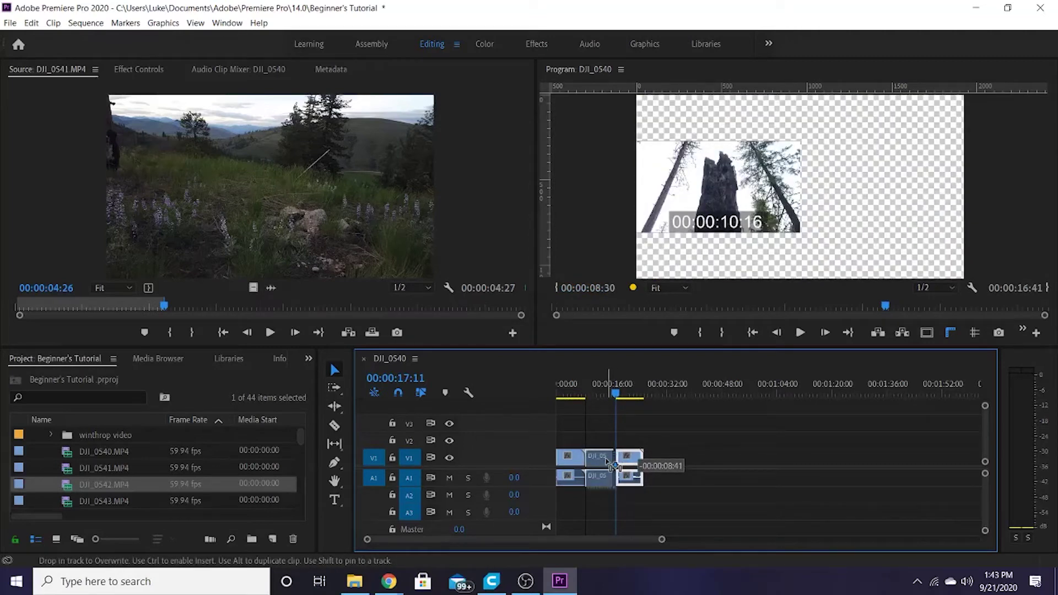
{"action": "left_click_drag", "start_coordinate": [611, 465], "coordinate": [610, 464]}
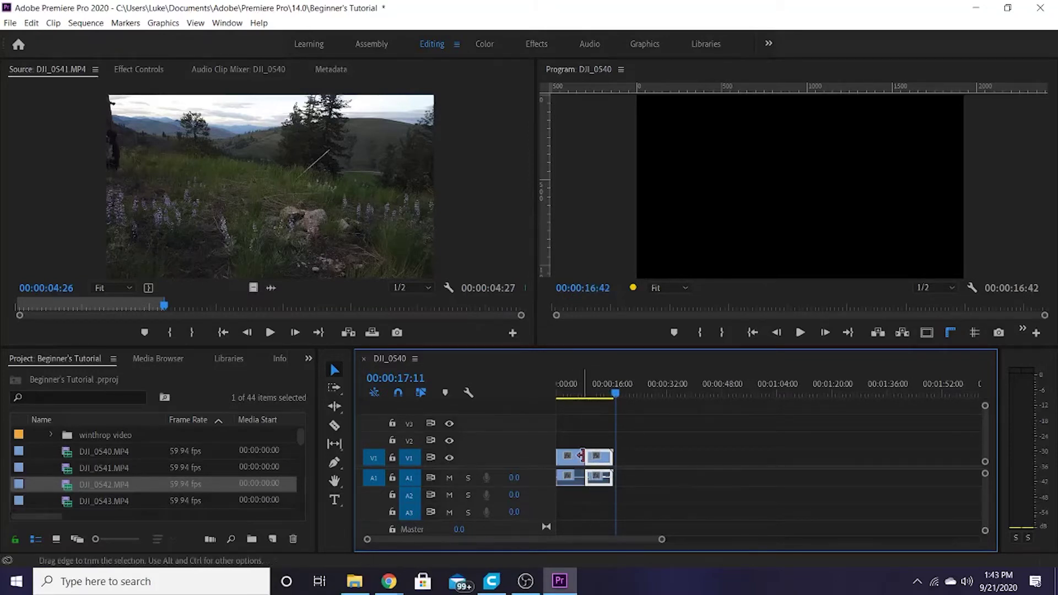
- Play and scrub the sequence to review the first clip and the trimmed DJI_0542
{"action": "left_click_drag", "start_coordinate": [616, 392], "coordinate": [571, 394]}
{"action": "key", "text": "space"}
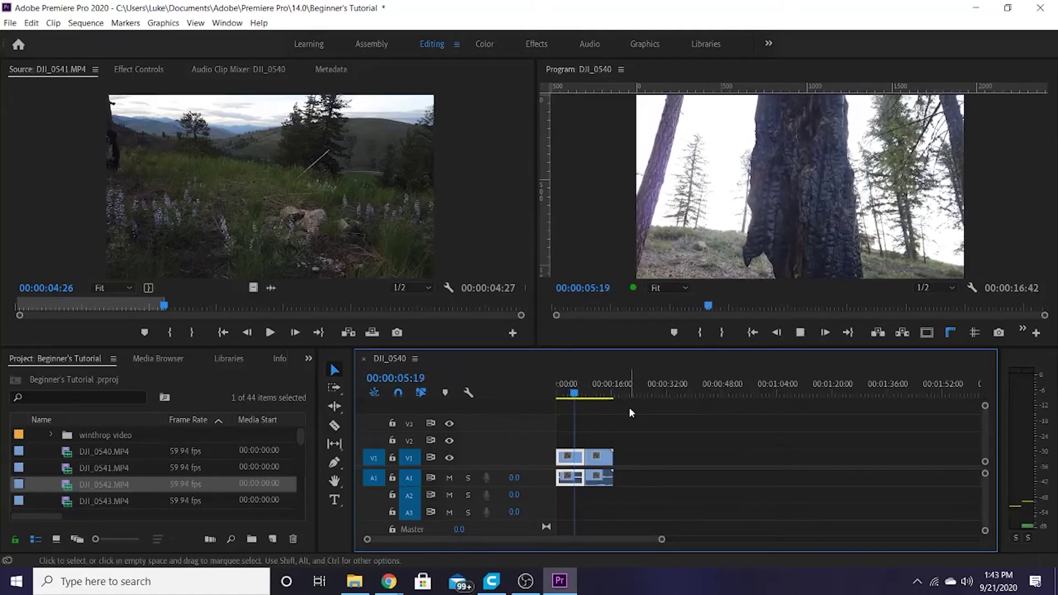
{"action": "key", "text": "space"}
{"action": "left_click", "coordinate": [594, 394]}
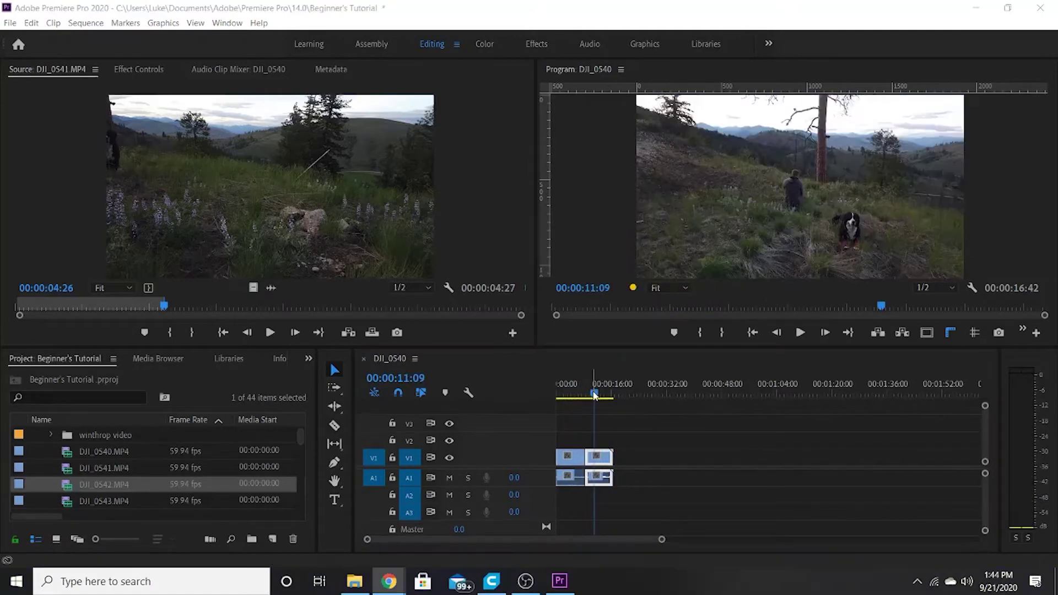
{"action": "left_click_drag", "start_coordinate": [594, 394], "coordinate": [578, 393]}
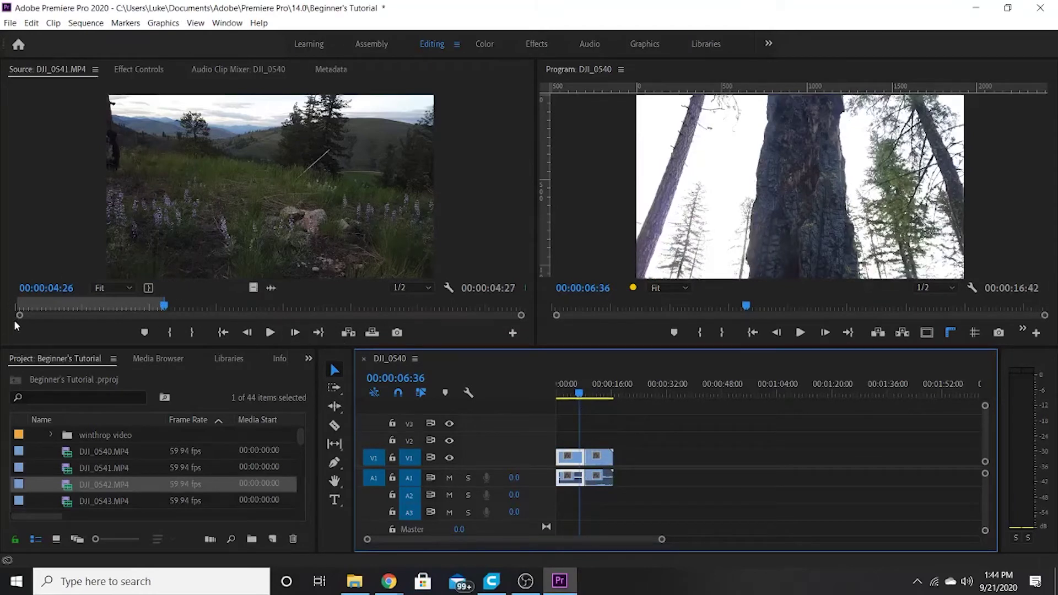
{"action": "left_click", "coordinate": [35, 69]}
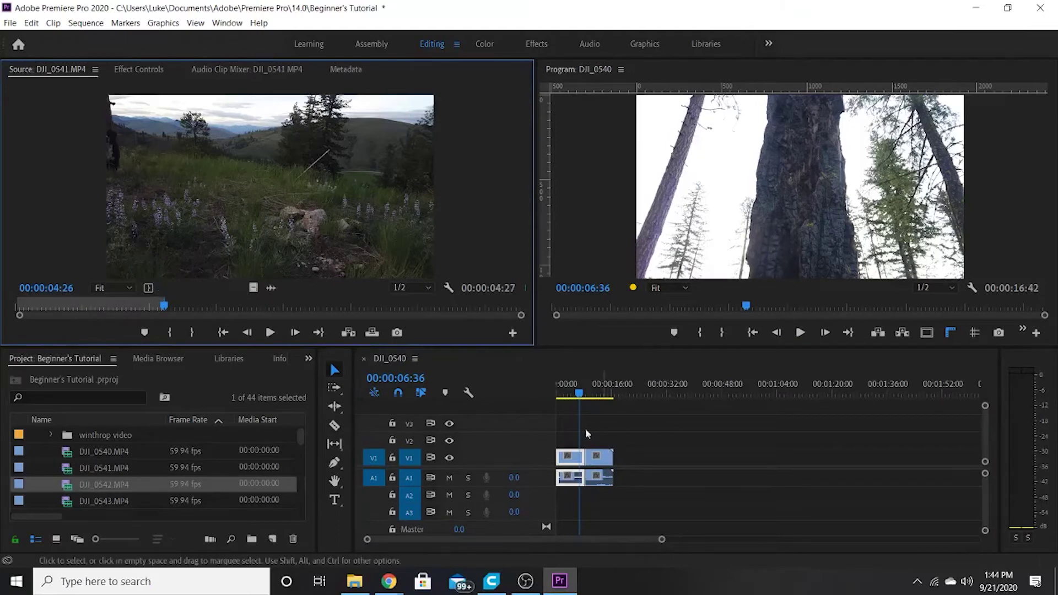
- Try trimming more off the start of DJI_0542 in the sequence, and extend it back to the first clip
{"action": "left_click", "coordinate": [602, 395]}
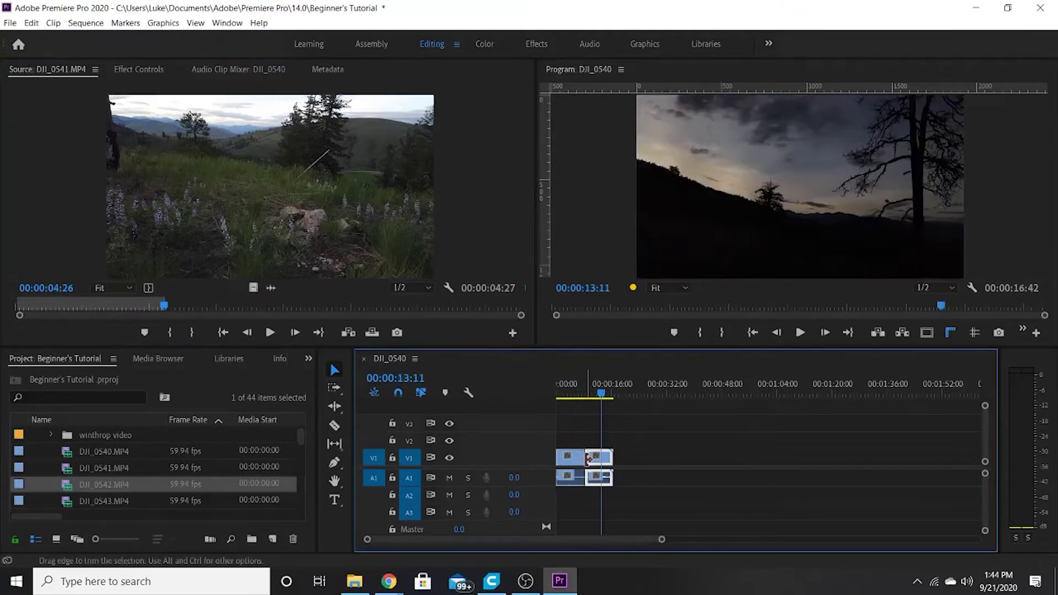
{"action": "left_click_drag", "start_coordinate": [588, 458], "coordinate": [595, 459]}
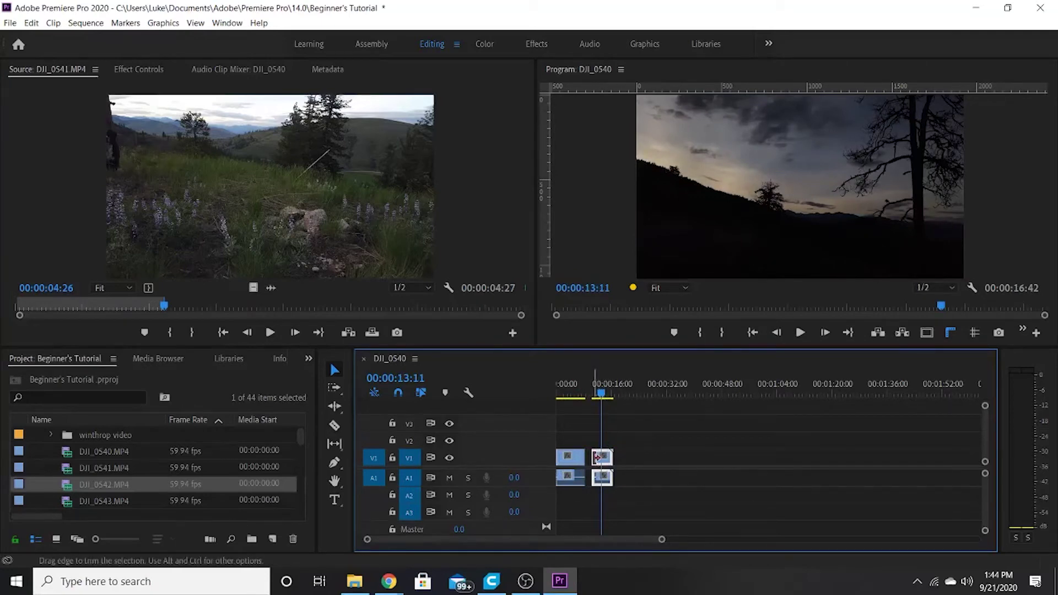
{"action": "left_click_drag", "start_coordinate": [593, 459], "coordinate": [585, 458]}
{"action": "left_click_drag", "start_coordinate": [601, 394], "coordinate": [577, 401]}
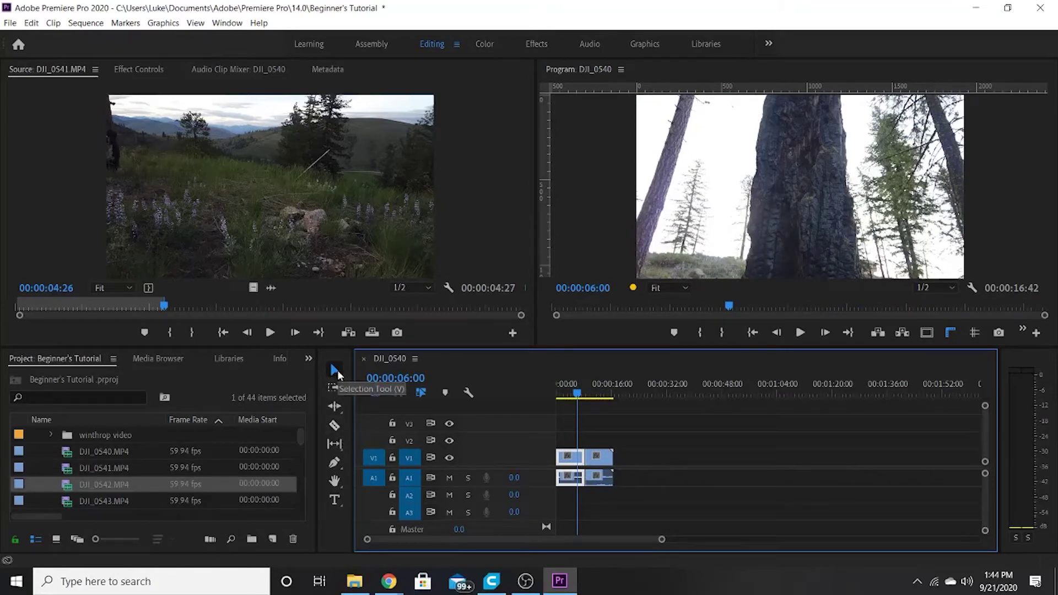
- Split the DJI_0542 clip on the timeline into two pieces with the Razor tool, just past its middle
{"action": "left_click", "coordinate": [599, 458]}
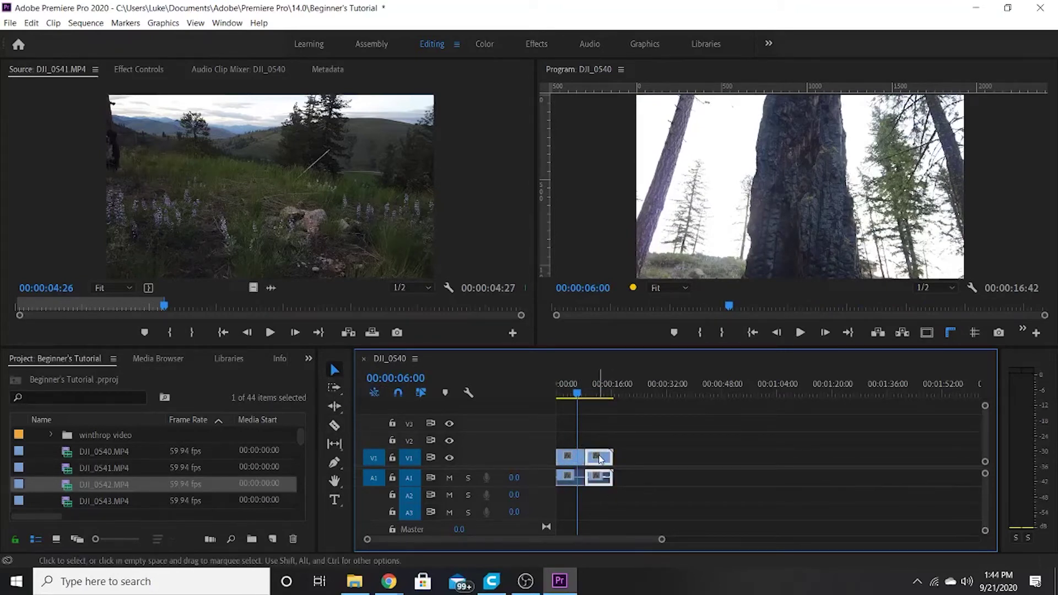
{"action": "mouse_move", "coordinate": [601, 459]}
{"action": "left_mouse_down"}
{"action": "mouse_move", "coordinate": [653, 466]}
{"action": "mouse_move", "coordinate": [604, 467]}
{"action": "left_mouse_up"}
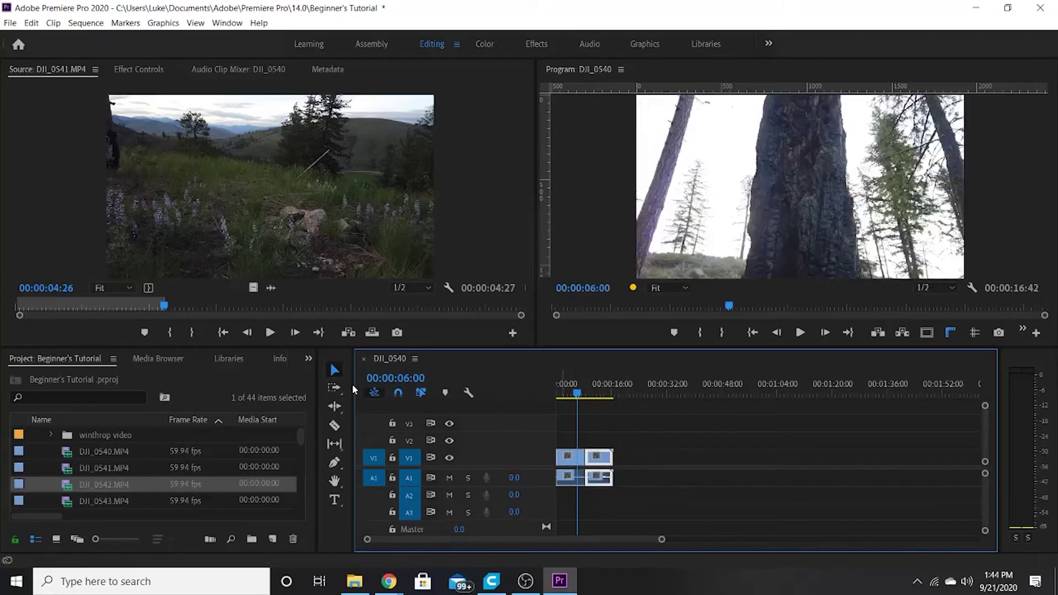
{"action": "left_click", "coordinate": [334, 428]}
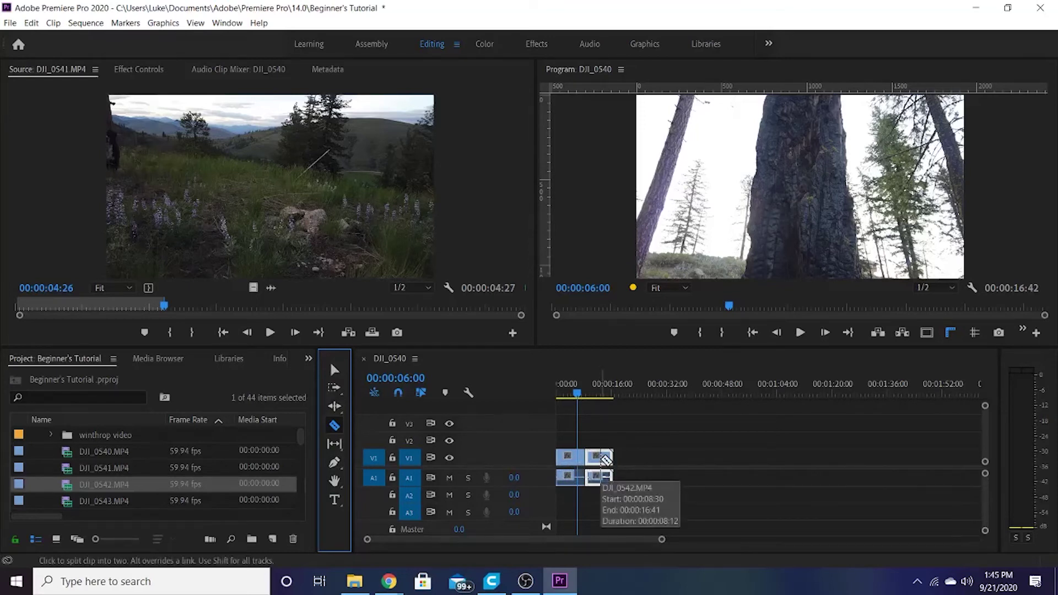
{"action": "left_click", "coordinate": [603, 458]}
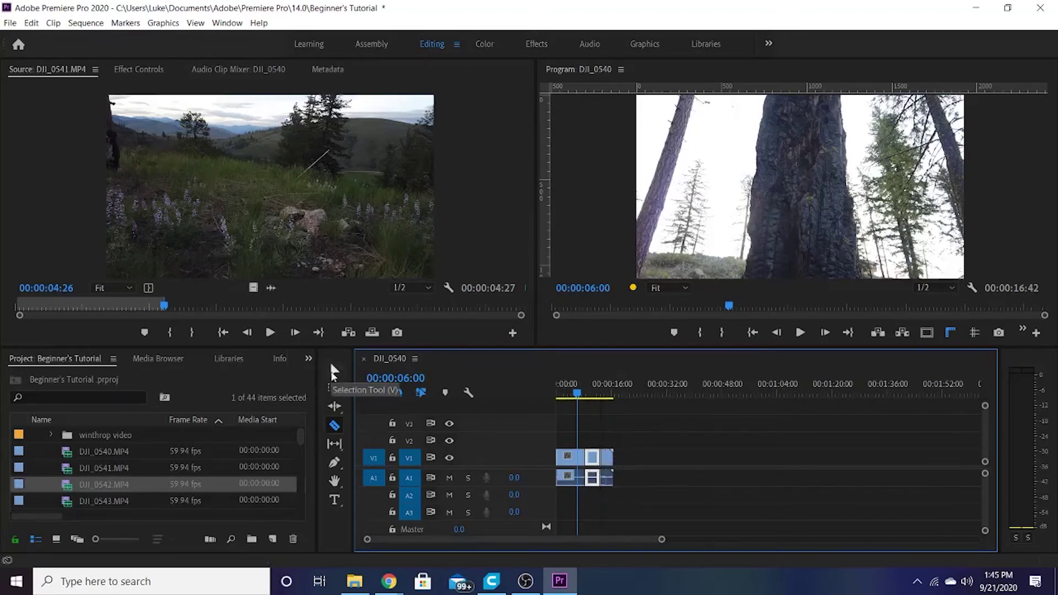
- Separate the two DJI_0542 pieces, extend them at the cut, and move the second piece back against the first
{"action": "left_click", "coordinate": [331, 372]}
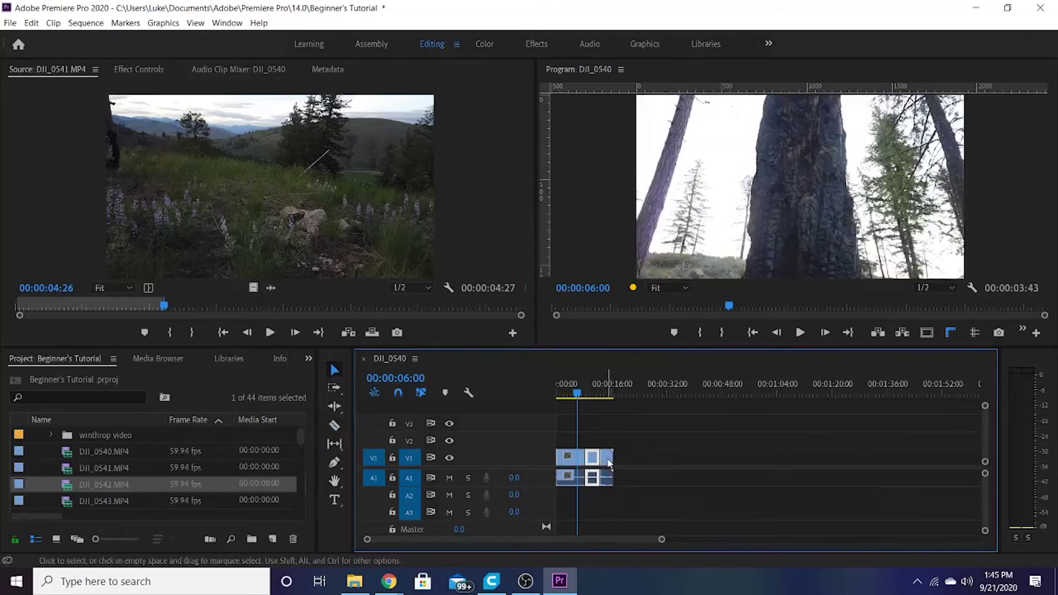
{"action": "left_click", "coordinate": [608, 461]}
{"action": "left_click_drag", "start_coordinate": [604, 457], "coordinate": [626, 465]}
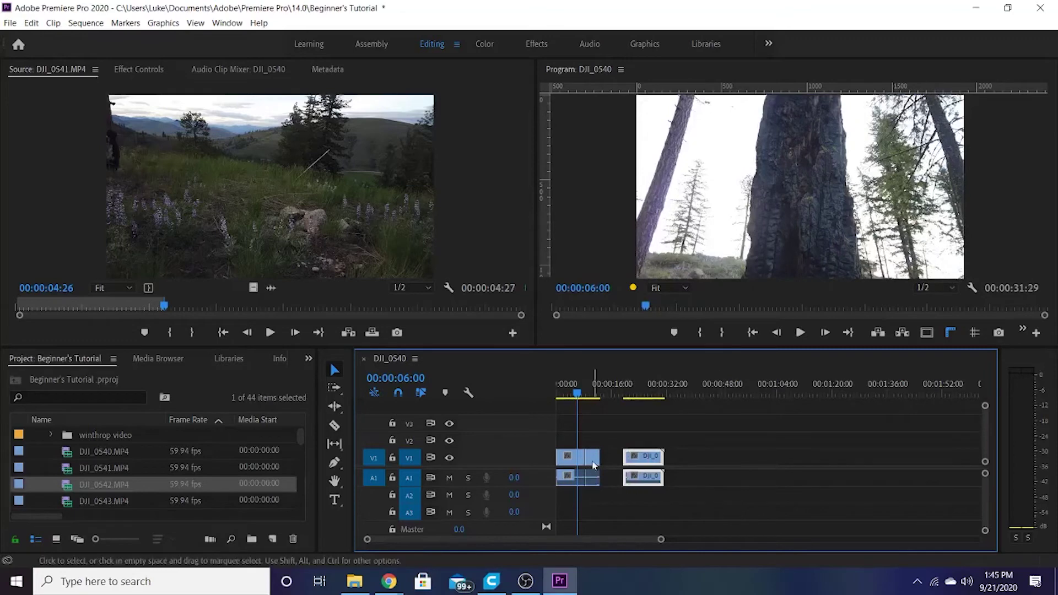
{"action": "left_click_drag", "start_coordinate": [599, 463], "coordinate": [667, 469]}
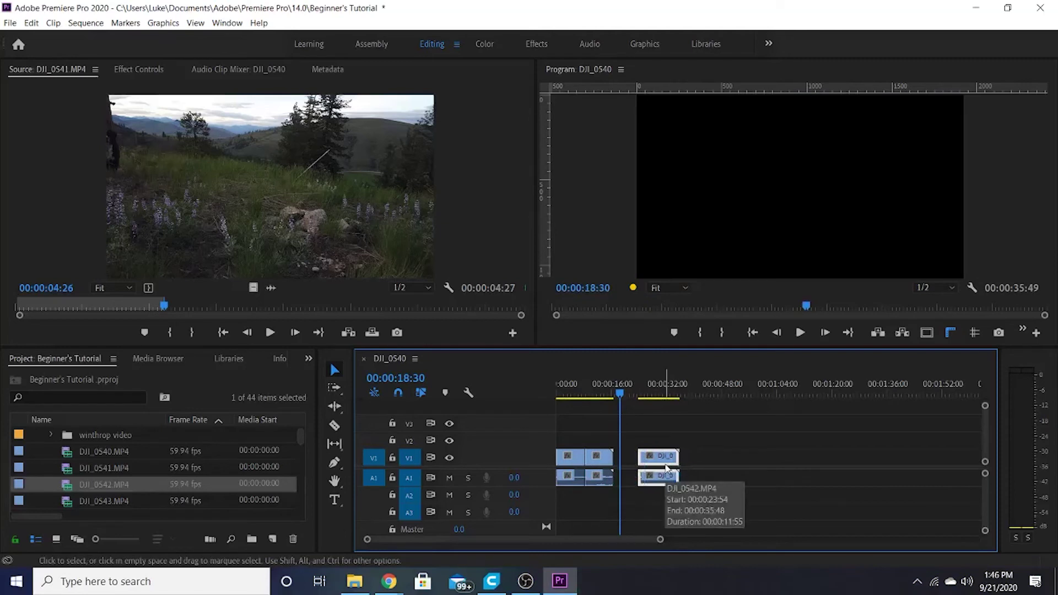
{"action": "left_click_drag", "start_coordinate": [661, 458], "coordinate": [621, 456]}
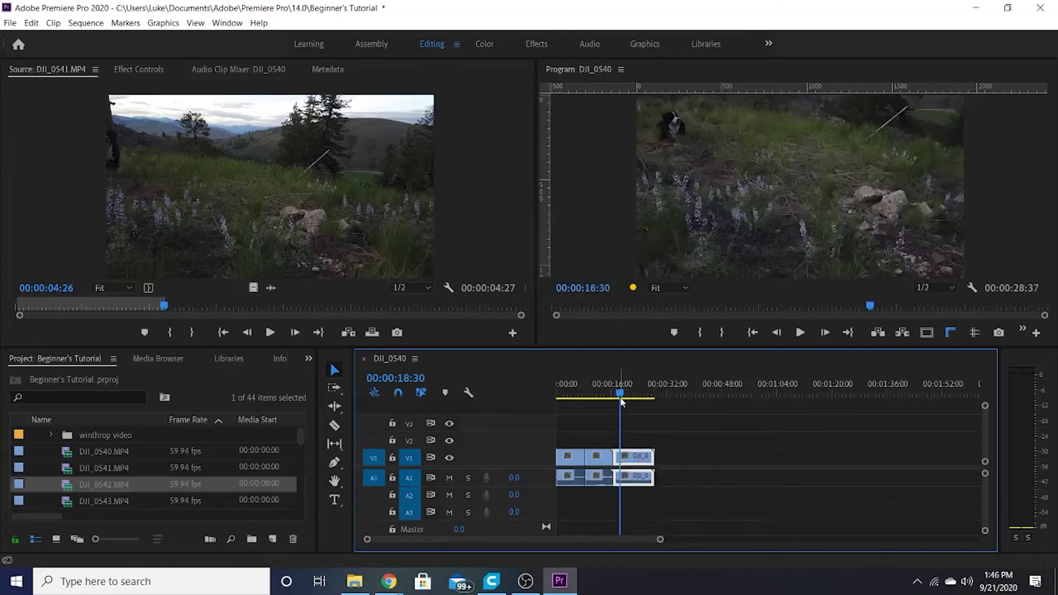
- Split the last DJI_0542 piece near its middle with the Razor tool, and return to the Selection tool
{"action": "left_click", "coordinate": [336, 427]}
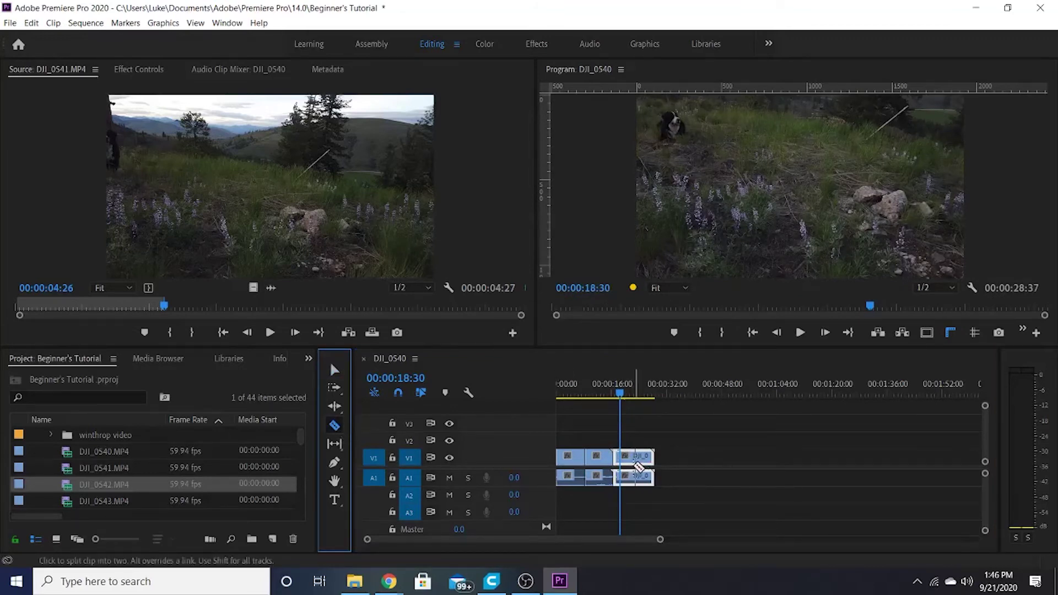
{"action": "left_click", "coordinate": [636, 461]}
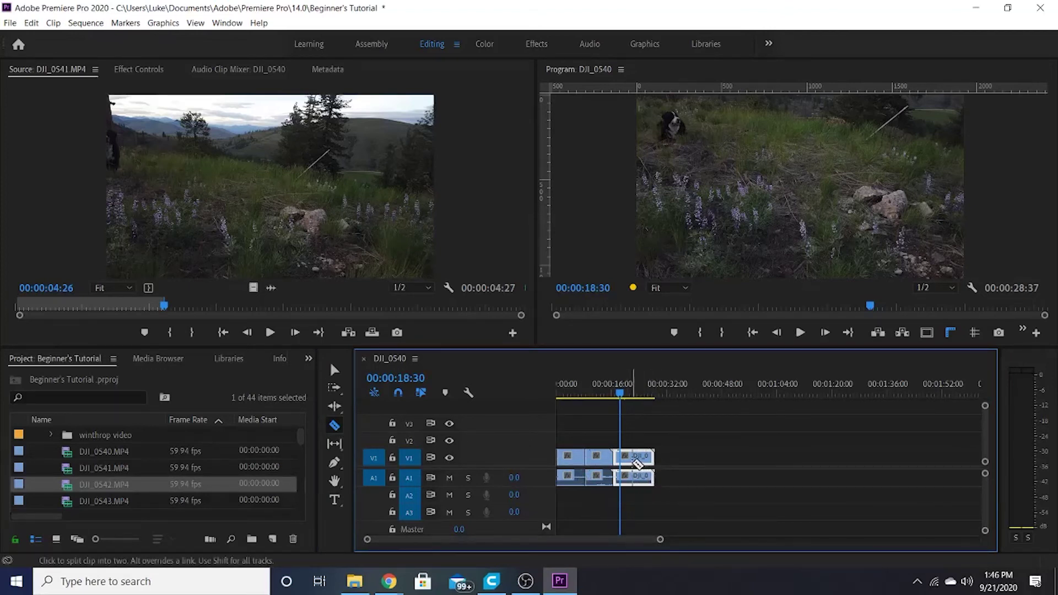
{"action": "left_click", "coordinate": [634, 463]}
{"action": "key", "text": "v"}
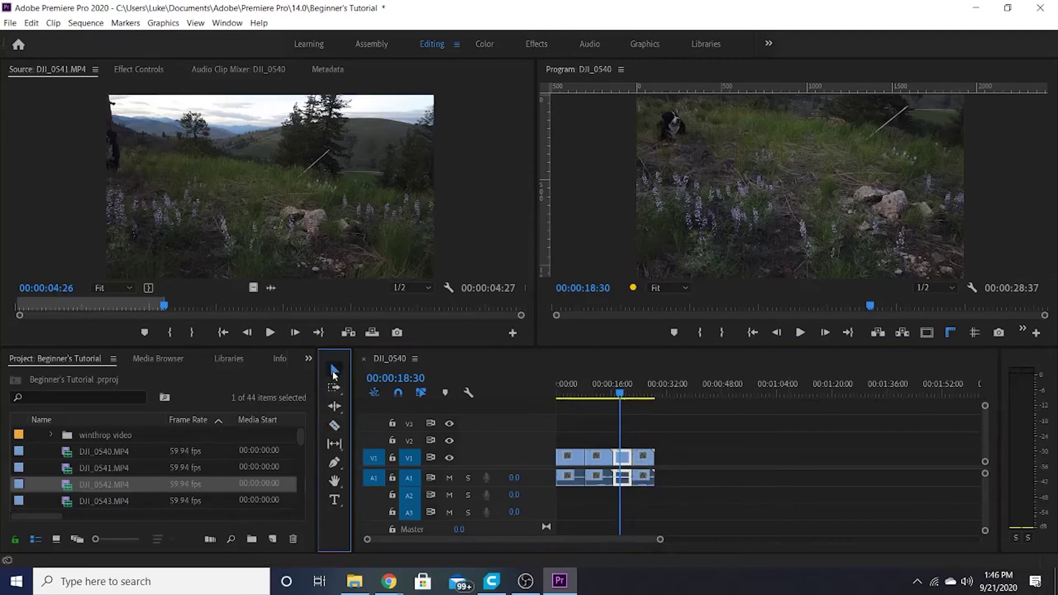
- Delete the first half of the newly split piece and move the remaining half back to close the gap
{"action": "left_click", "coordinate": [629, 462]}
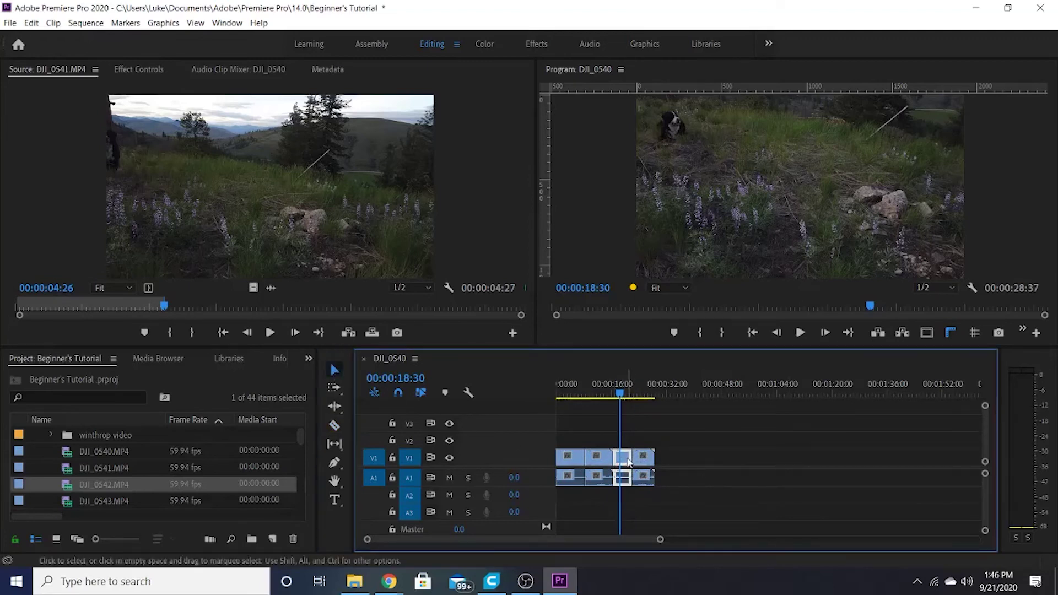
{"action": "key", "text": "Delete"}
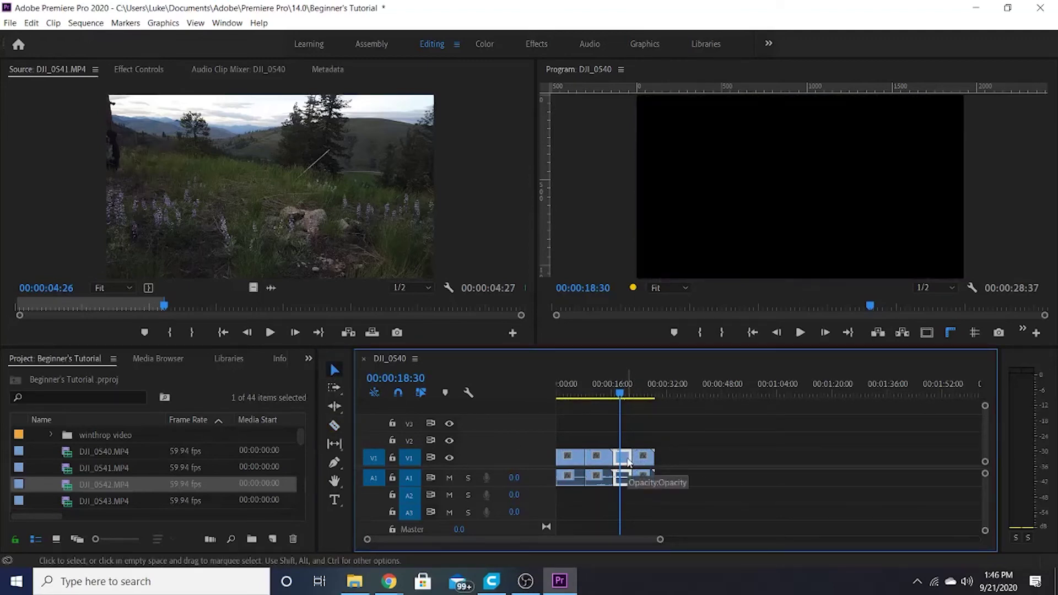
{"action": "left_click", "coordinate": [648, 465]}
{"action": "left_click_drag", "start_coordinate": [649, 466], "coordinate": [630, 466]}
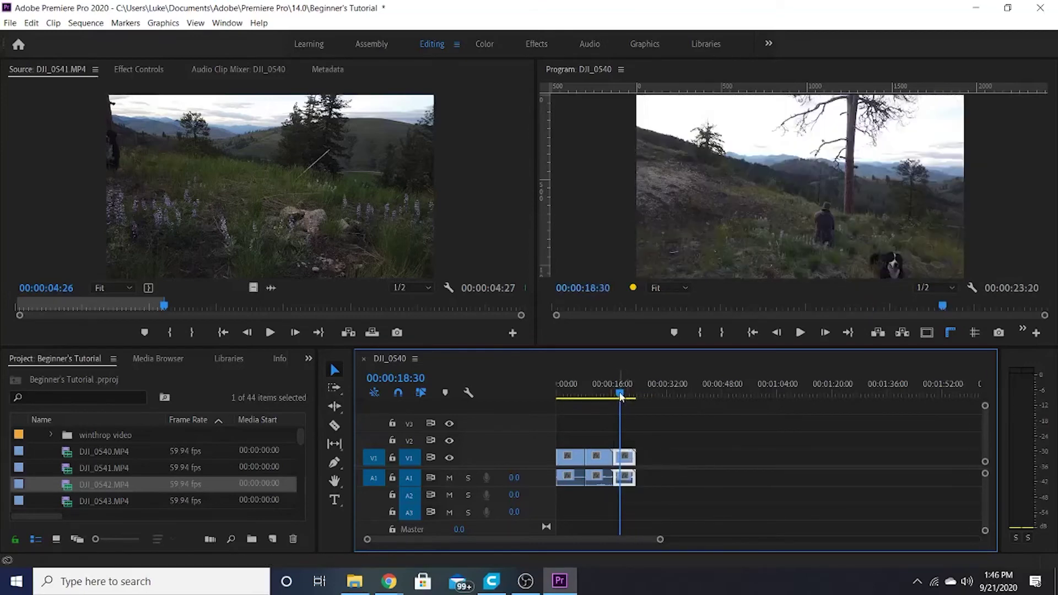
- Play across the cut between the last two clips, and move the last clip further along the timeline, leaving a gap
{"action": "left_click", "coordinate": [600, 397]}
{"action": "key", "text": "space"}
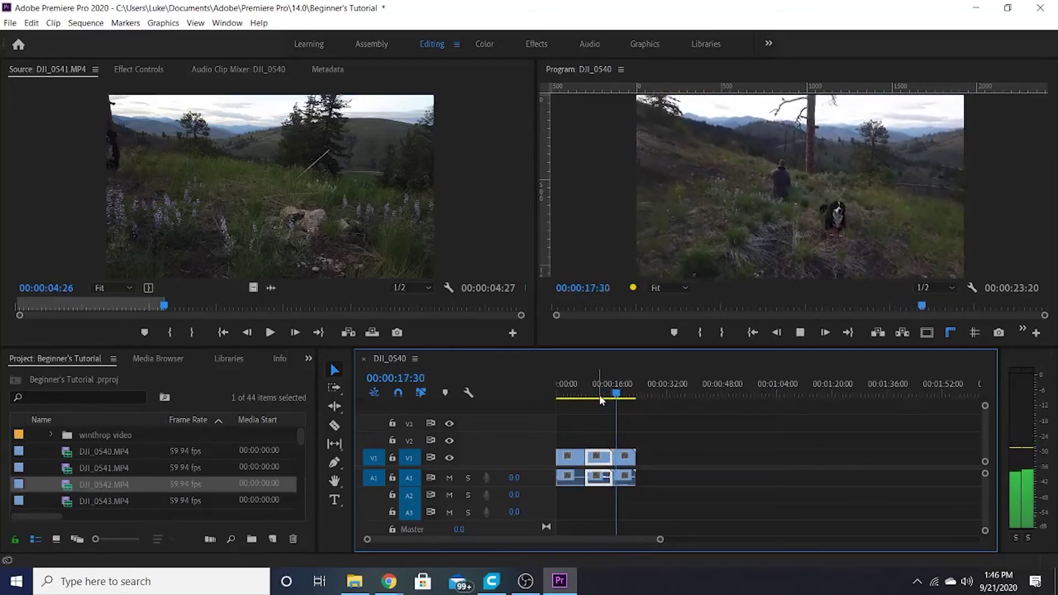
{"action": "key", "text": "space"}
{"action": "mouse_move", "coordinate": [627, 463]}
{"action": "left_mouse_down"}
{"action": "mouse_move", "coordinate": [663, 463]}
{"action": "mouse_move", "coordinate": [601, 464]}
{"action": "mouse_move", "coordinate": [639, 467]}
{"action": "left_mouse_up"}
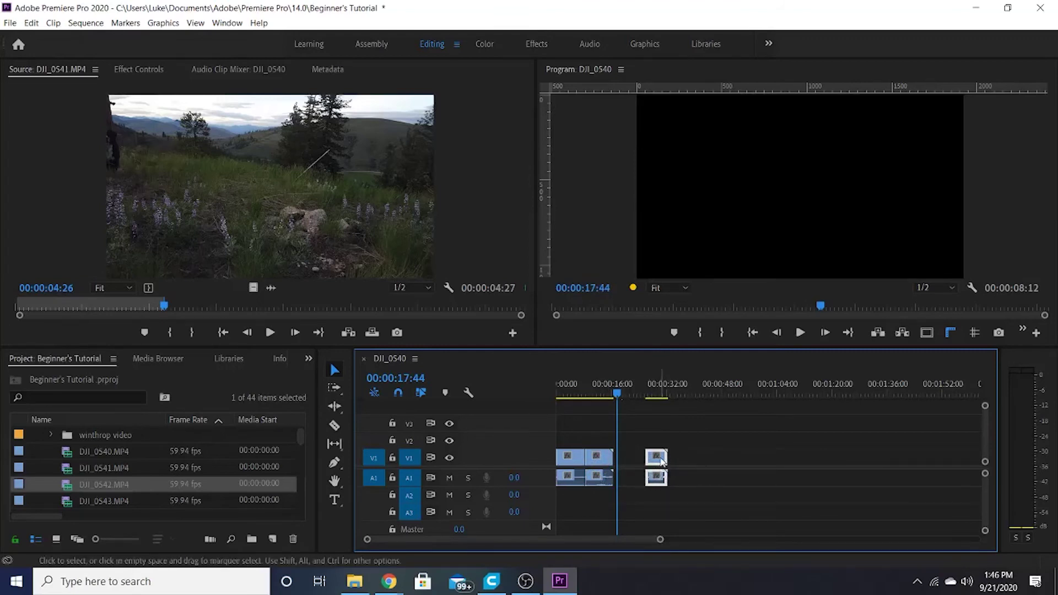
- Trim the last DJI_0542 piece to start earlier and end one second sooner, and close the gap before it
{"action": "double_click", "coordinate": [661, 462]}
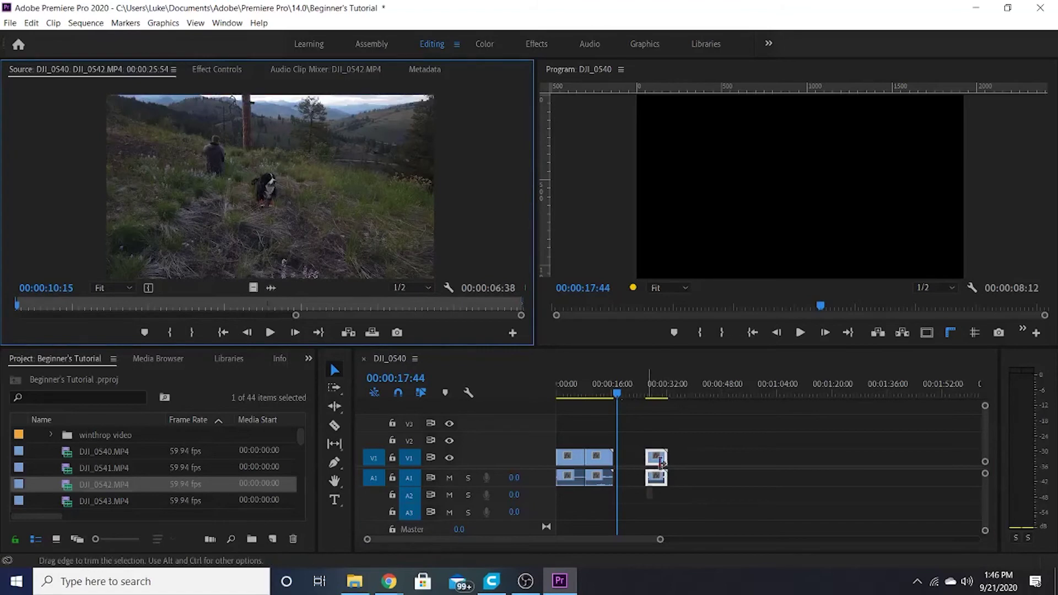
{"action": "left_click_drag", "start_coordinate": [647, 457], "coordinate": [625, 459]}
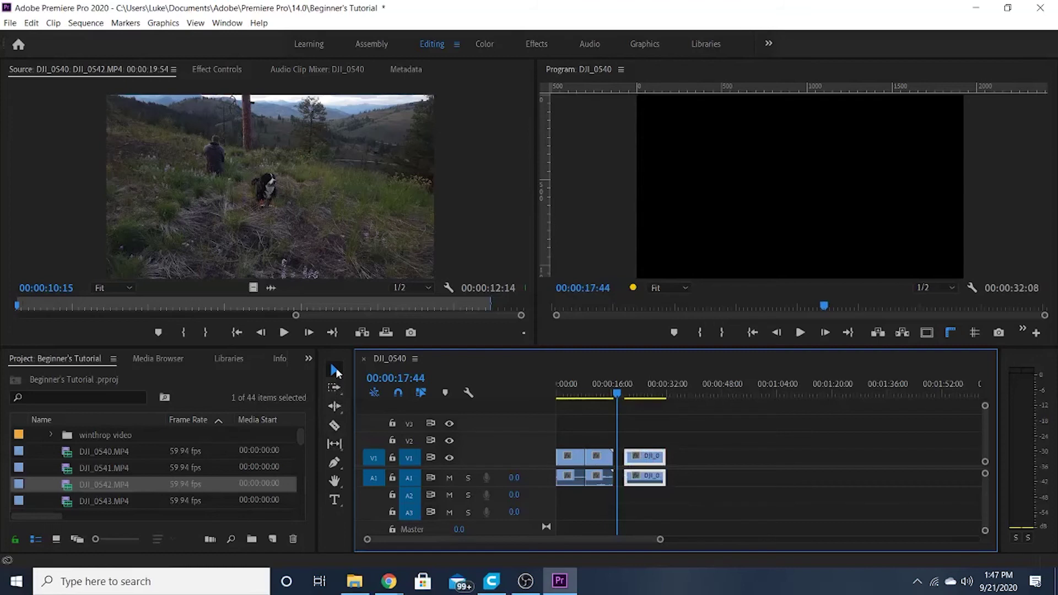
{"action": "left_click", "coordinate": [335, 368]}
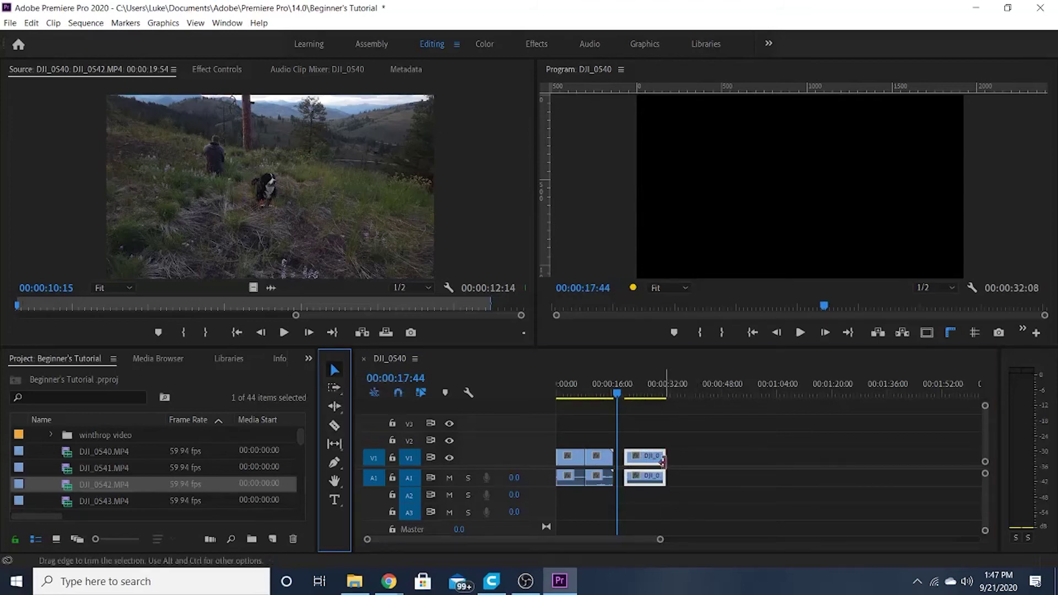
{"action": "left_click_drag", "start_coordinate": [661, 457], "coordinate": [657, 462]}
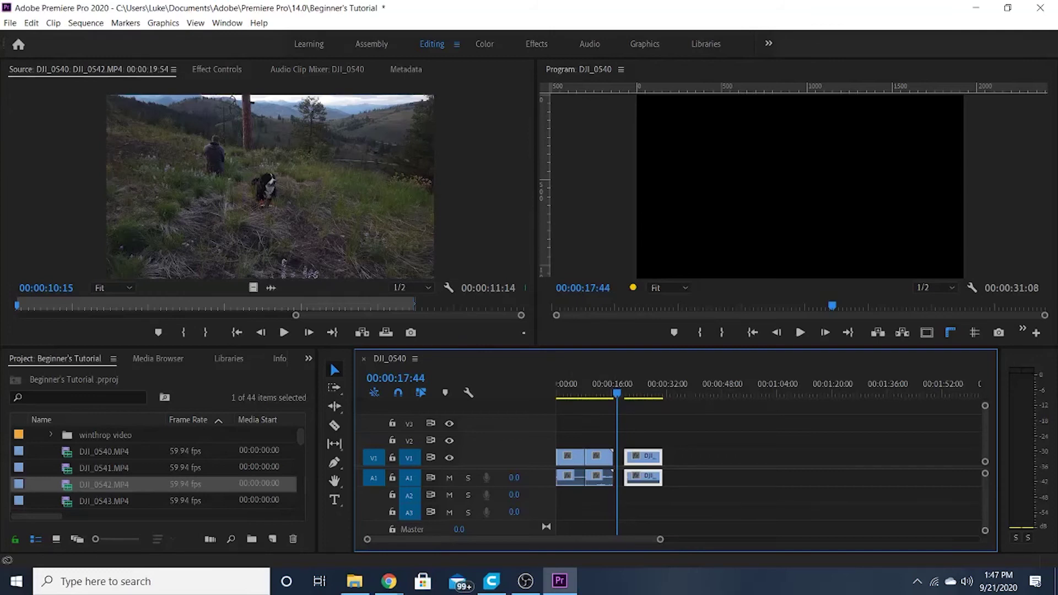
{"action": "key", "text": "alt+Tab"}
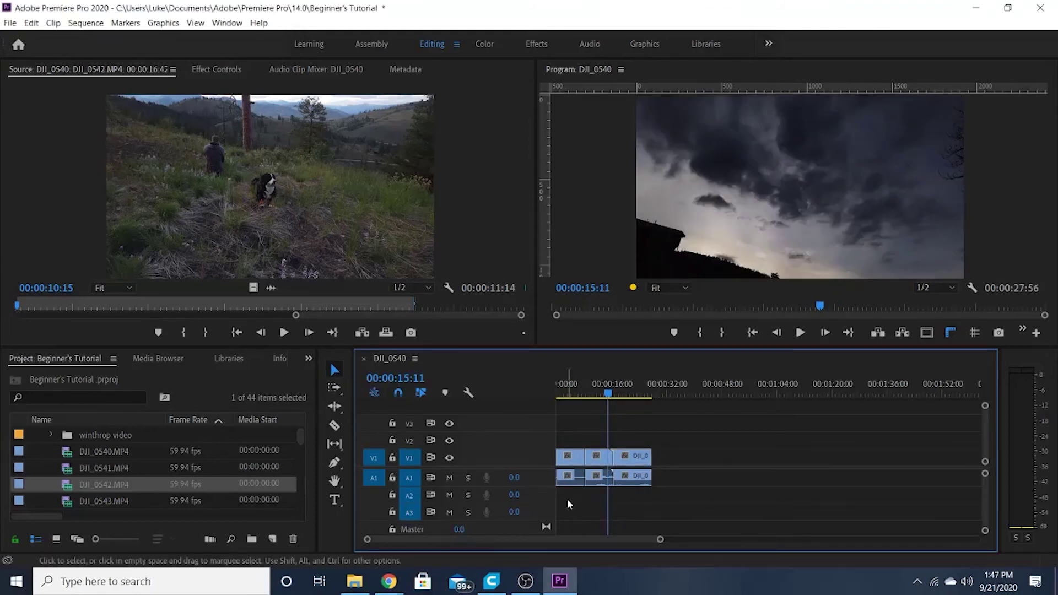
- Insert DJI_0543.MP4 at the start of the sequence, moving the existing clips along so they follow it without a gap
{"action": "left_click_drag", "start_coordinate": [567, 498], "coordinate": [682, 441]}
{"action": "left_click_drag", "start_coordinate": [606, 457], "coordinate": [648, 457]}
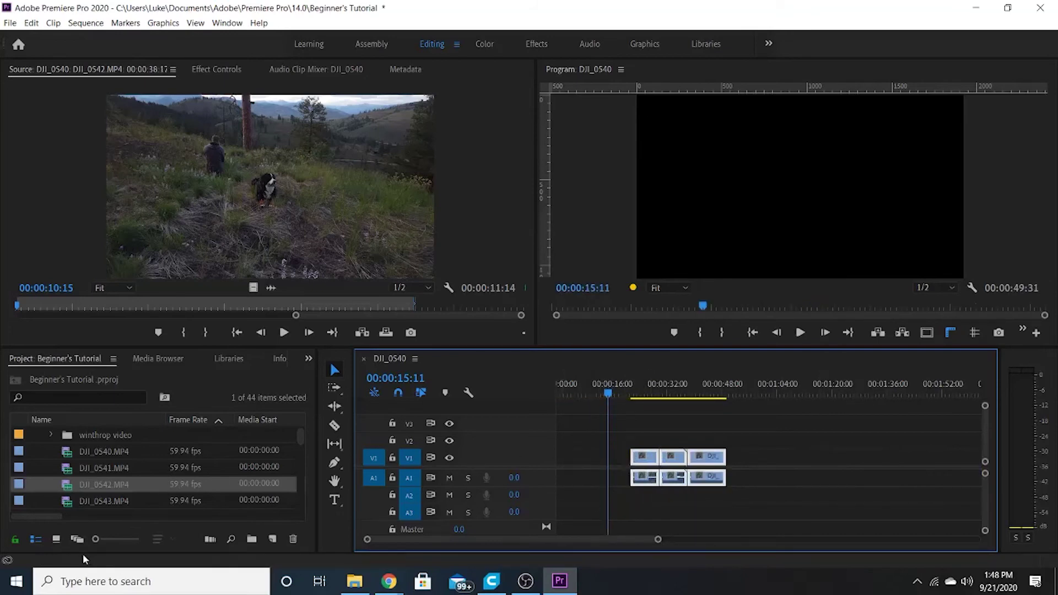
{"action": "left_click_drag", "start_coordinate": [99, 502], "coordinate": [558, 444]}
{"action": "left_click_drag", "start_coordinate": [623, 456], "coordinate": [745, 480]}
{"action": "left_click_drag", "start_coordinate": [665, 456], "coordinate": [733, 457]}
{"action": "left_click_drag", "start_coordinate": [654, 440], "coordinate": [661, 459]}
{"action": "left_click_drag", "start_coordinate": [666, 498], "coordinate": [665, 478]}
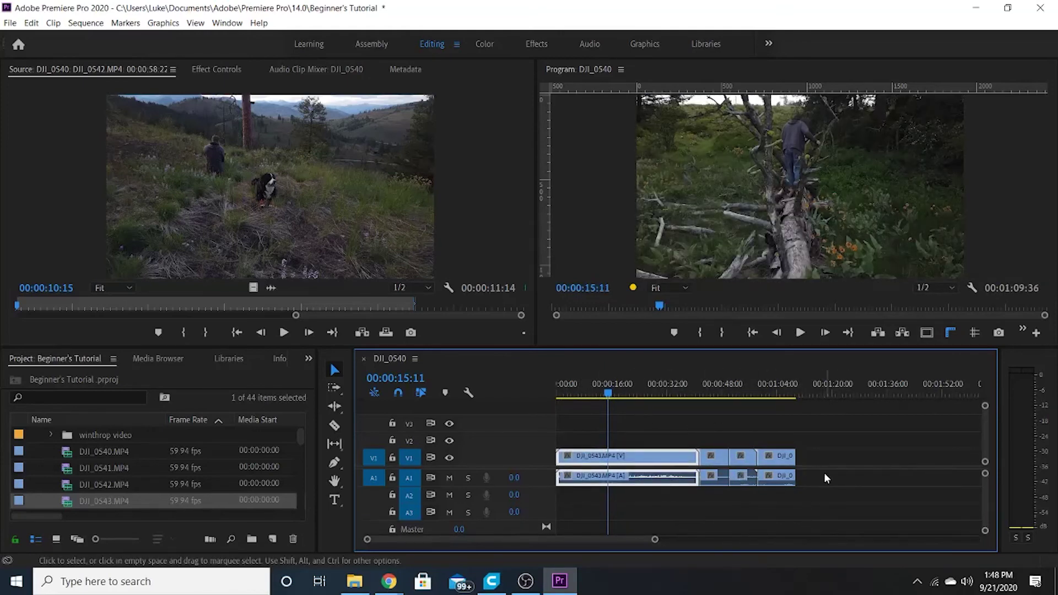
- Place DJI_0544.MP4 between the last two clips, moving the last clip aside and back against its end
{"action": "left_click", "coordinate": [782, 453]}
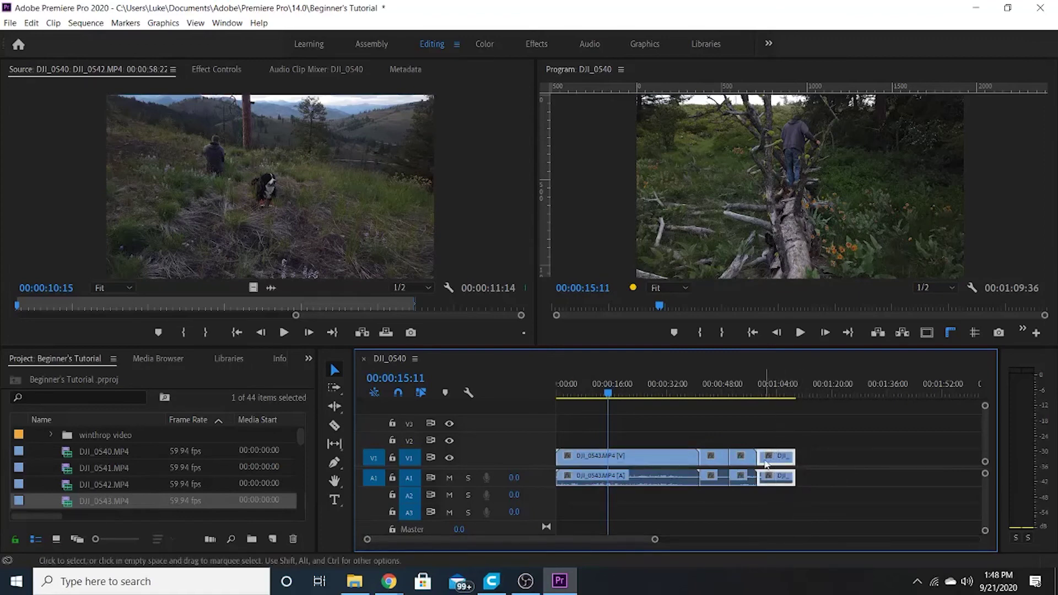
{"action": "left_click_drag", "start_coordinate": [780, 462], "coordinate": [884, 468]}
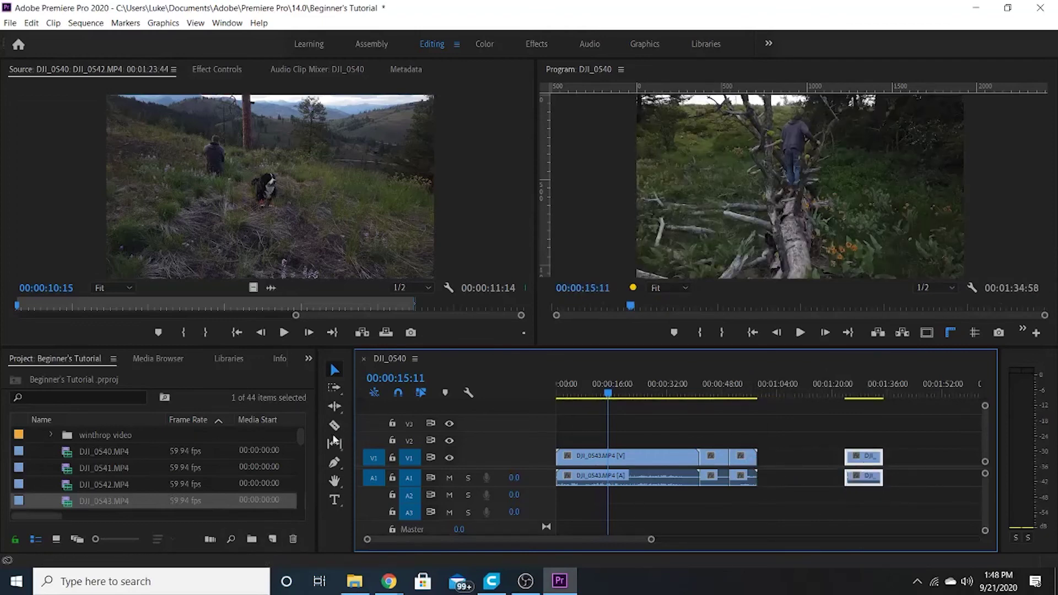
{"action": "scroll", "coordinate": [303, 442], "scroll_direction": "down", "scroll_amount": 2}
{"action": "left_click", "coordinate": [109, 484]}
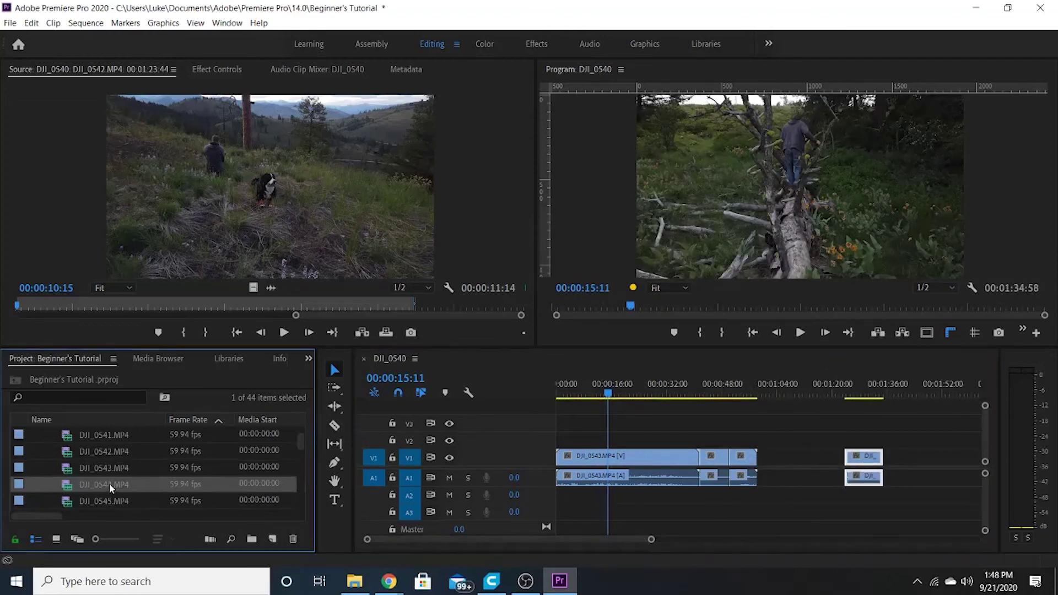
{"action": "left_click_drag", "start_coordinate": [136, 485], "coordinate": [769, 465]}
{"action": "left_click_drag", "start_coordinate": [848, 435], "coordinate": [898, 513]}
{"action": "left_click_drag", "start_coordinate": [872, 463], "coordinate": [821, 460]}
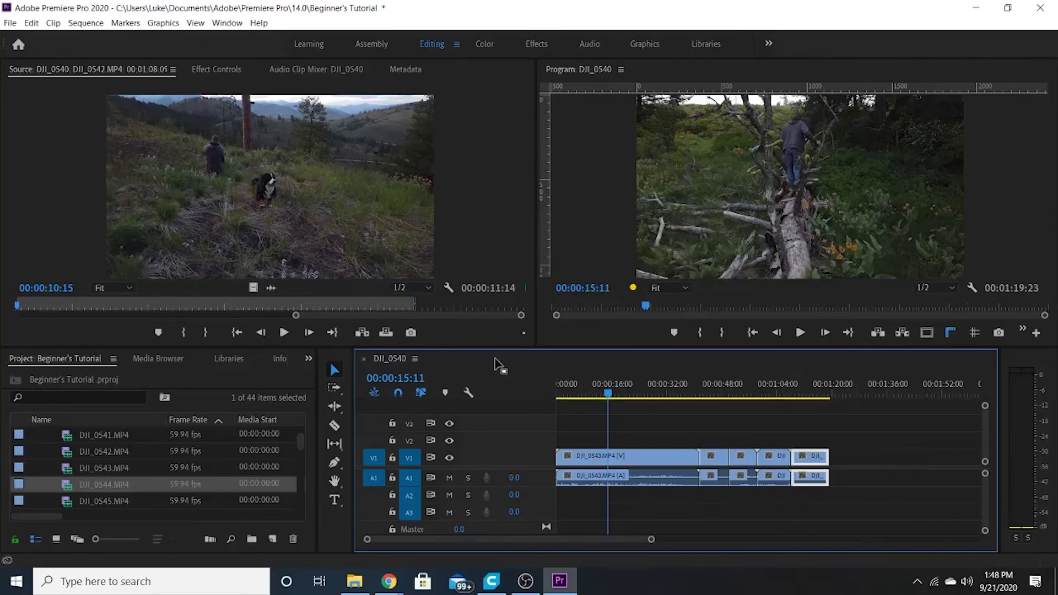
- Play a short stretch of the last clip, and play the opening of the sequence from its start
{"action": "left_click_drag", "start_coordinate": [606, 393], "coordinate": [811, 417]}
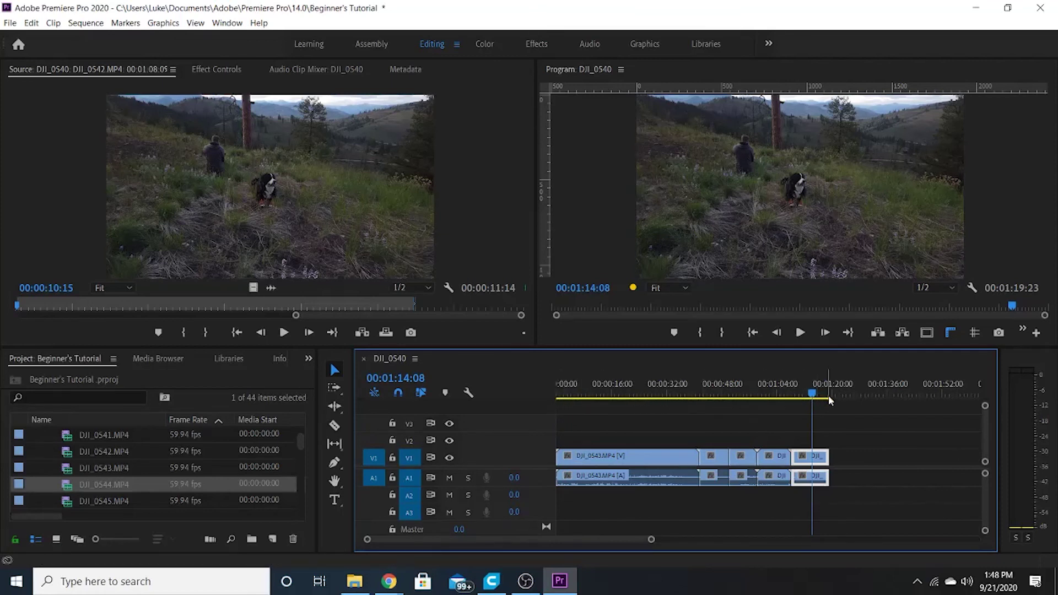
{"action": "left_click", "coordinate": [800, 333]}
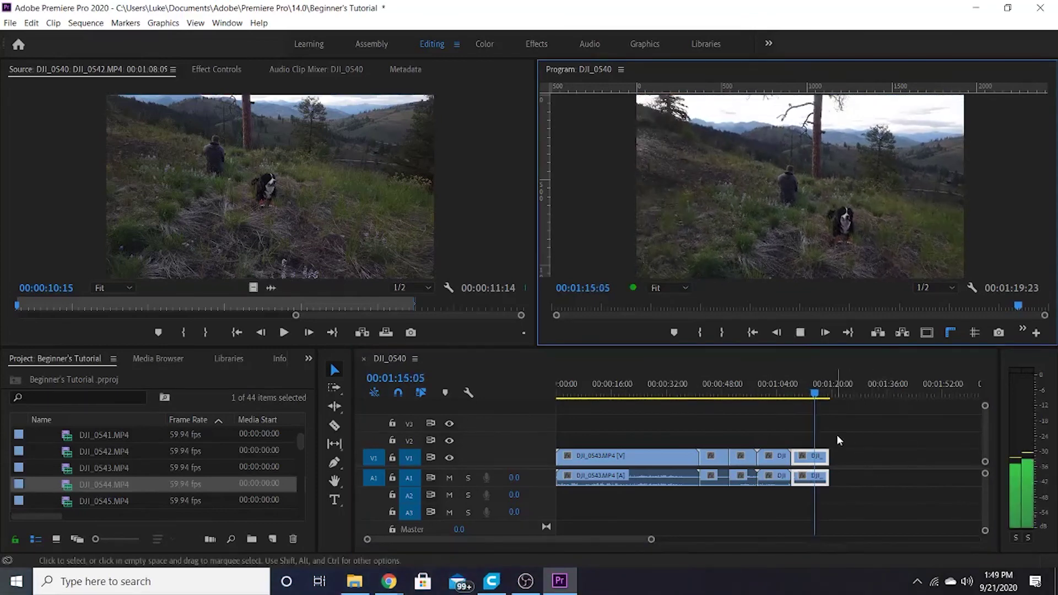
{"action": "key", "text": "space"}
{"action": "left_click_drag", "start_coordinate": [818, 393], "coordinate": [546, 416]}
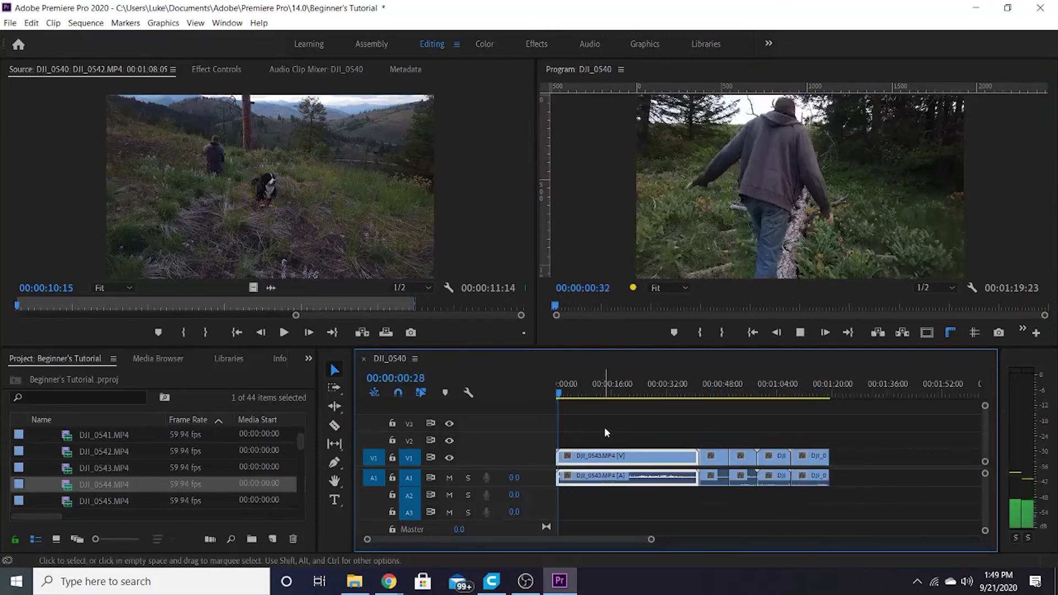
{"action": "key", "text": "space"}
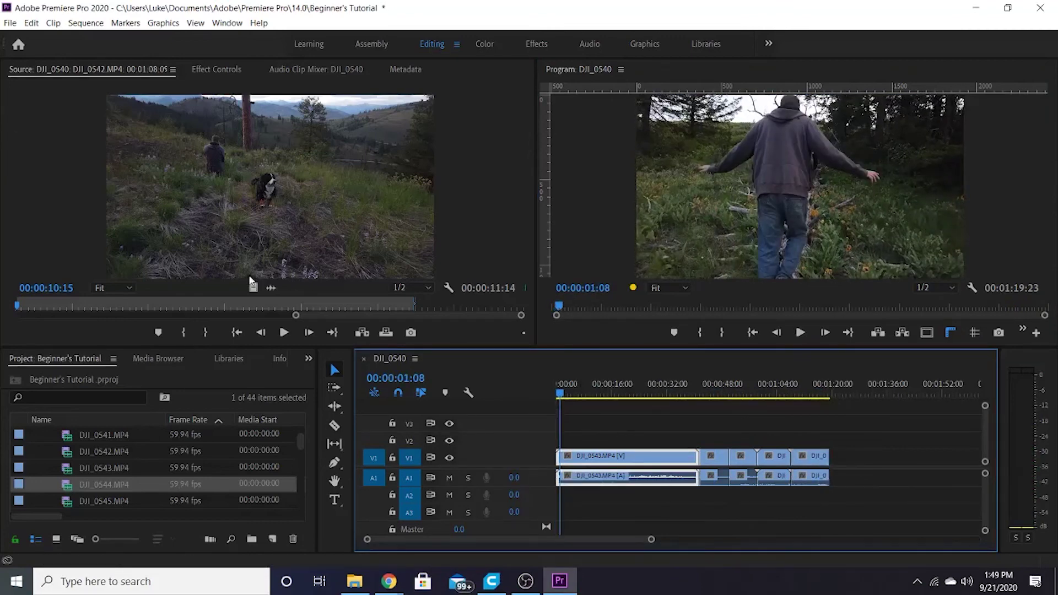
- Render the sequence with Render In to Out, and play the first few seconds from the start
{"action": "left_click", "coordinate": [69, 24]}
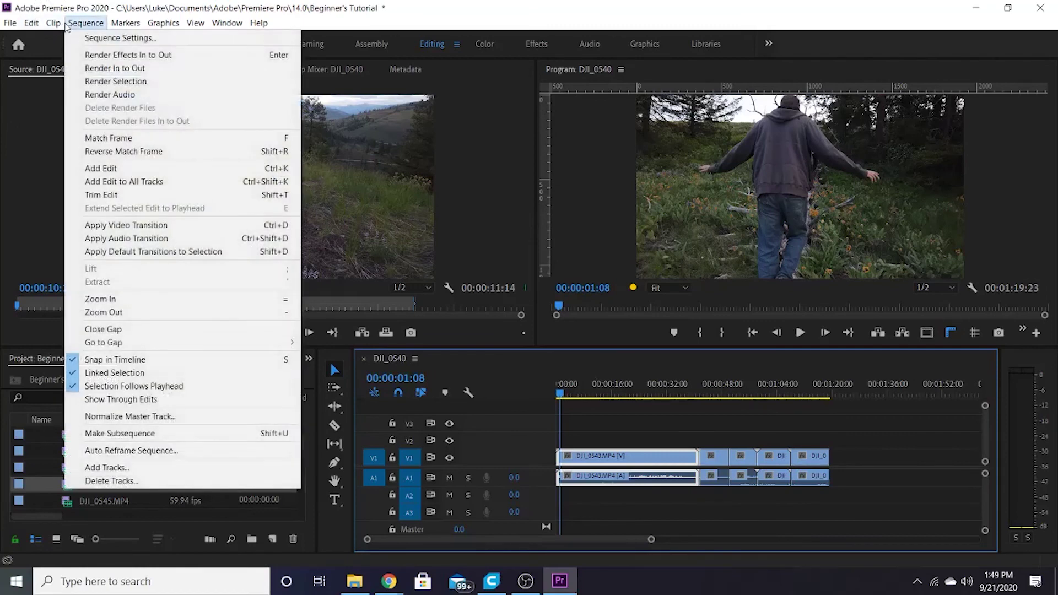
{"action": "left_click", "coordinate": [169, 70]}
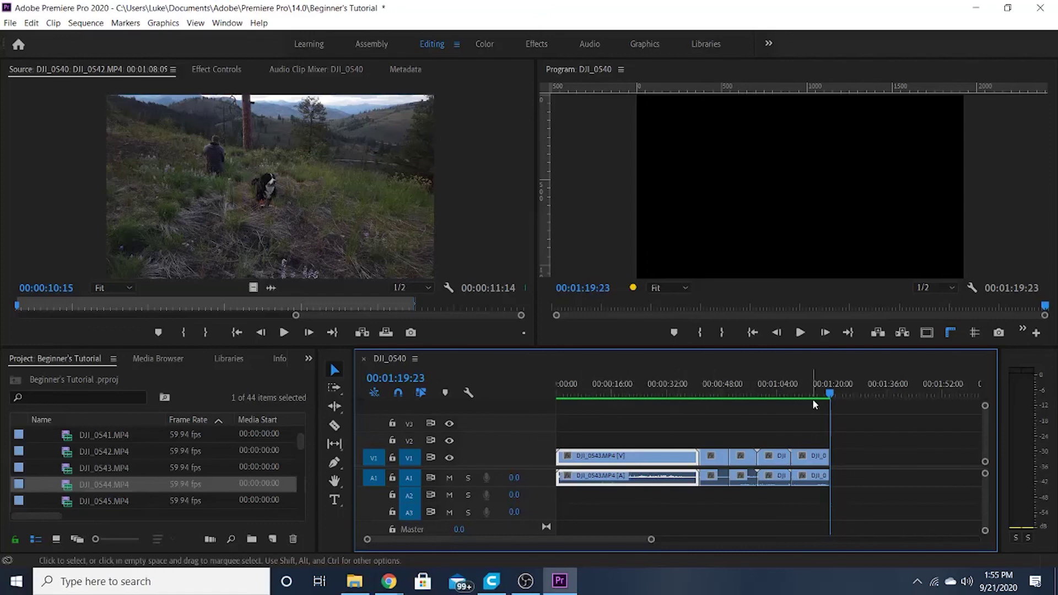
{"action": "left_click_drag", "start_coordinate": [827, 389], "coordinate": [545, 390]}
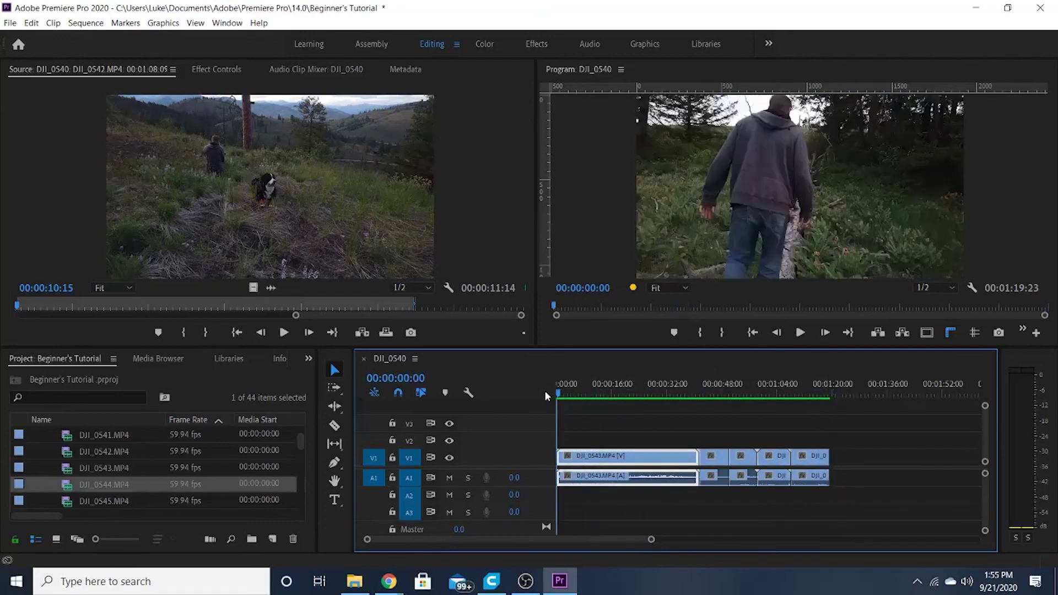
{"action": "key", "text": "space"}
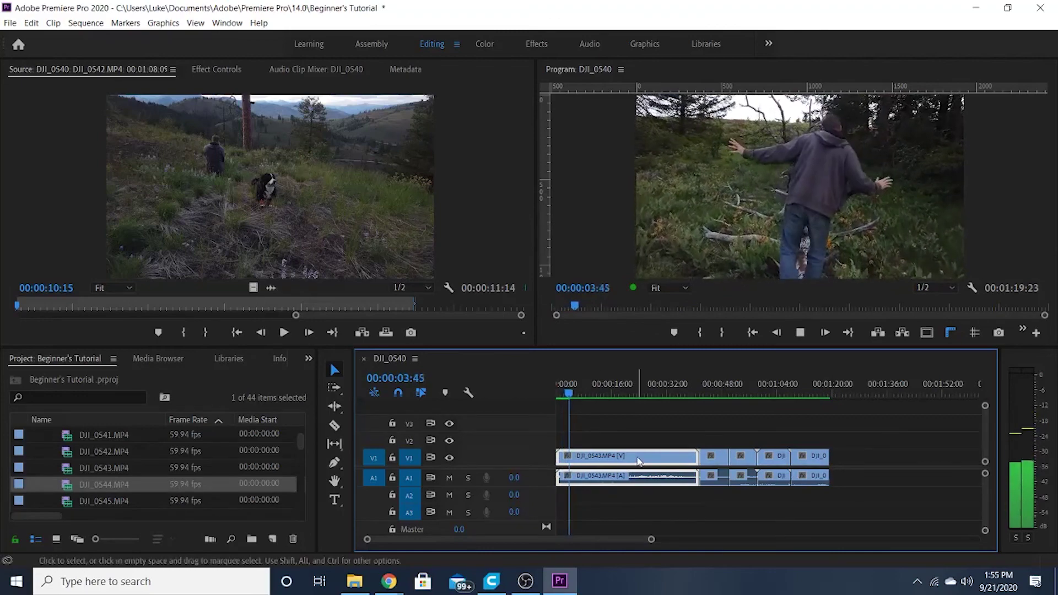
{"action": "key", "text": "space"}
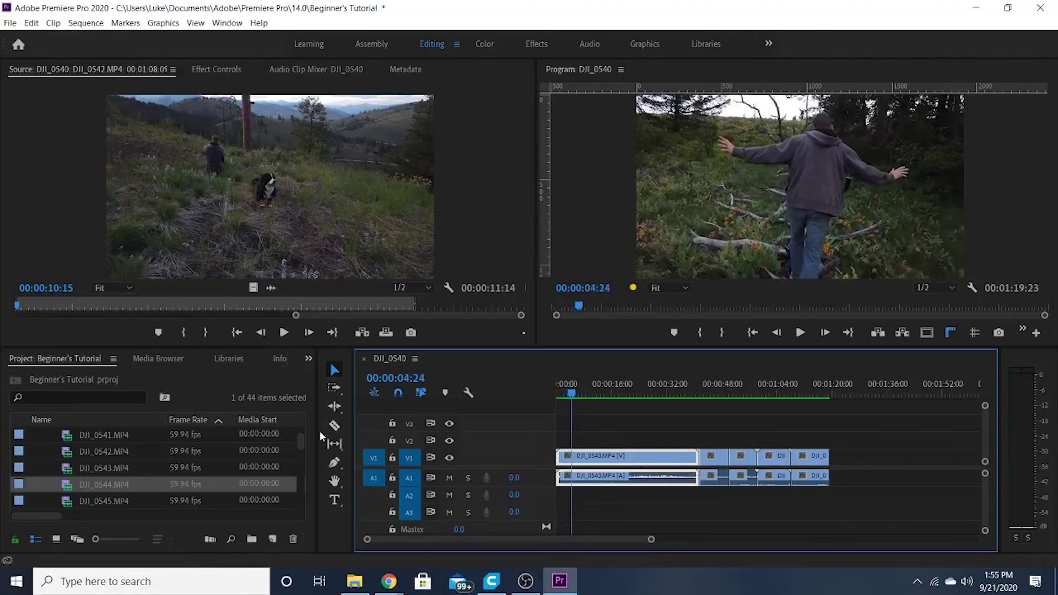